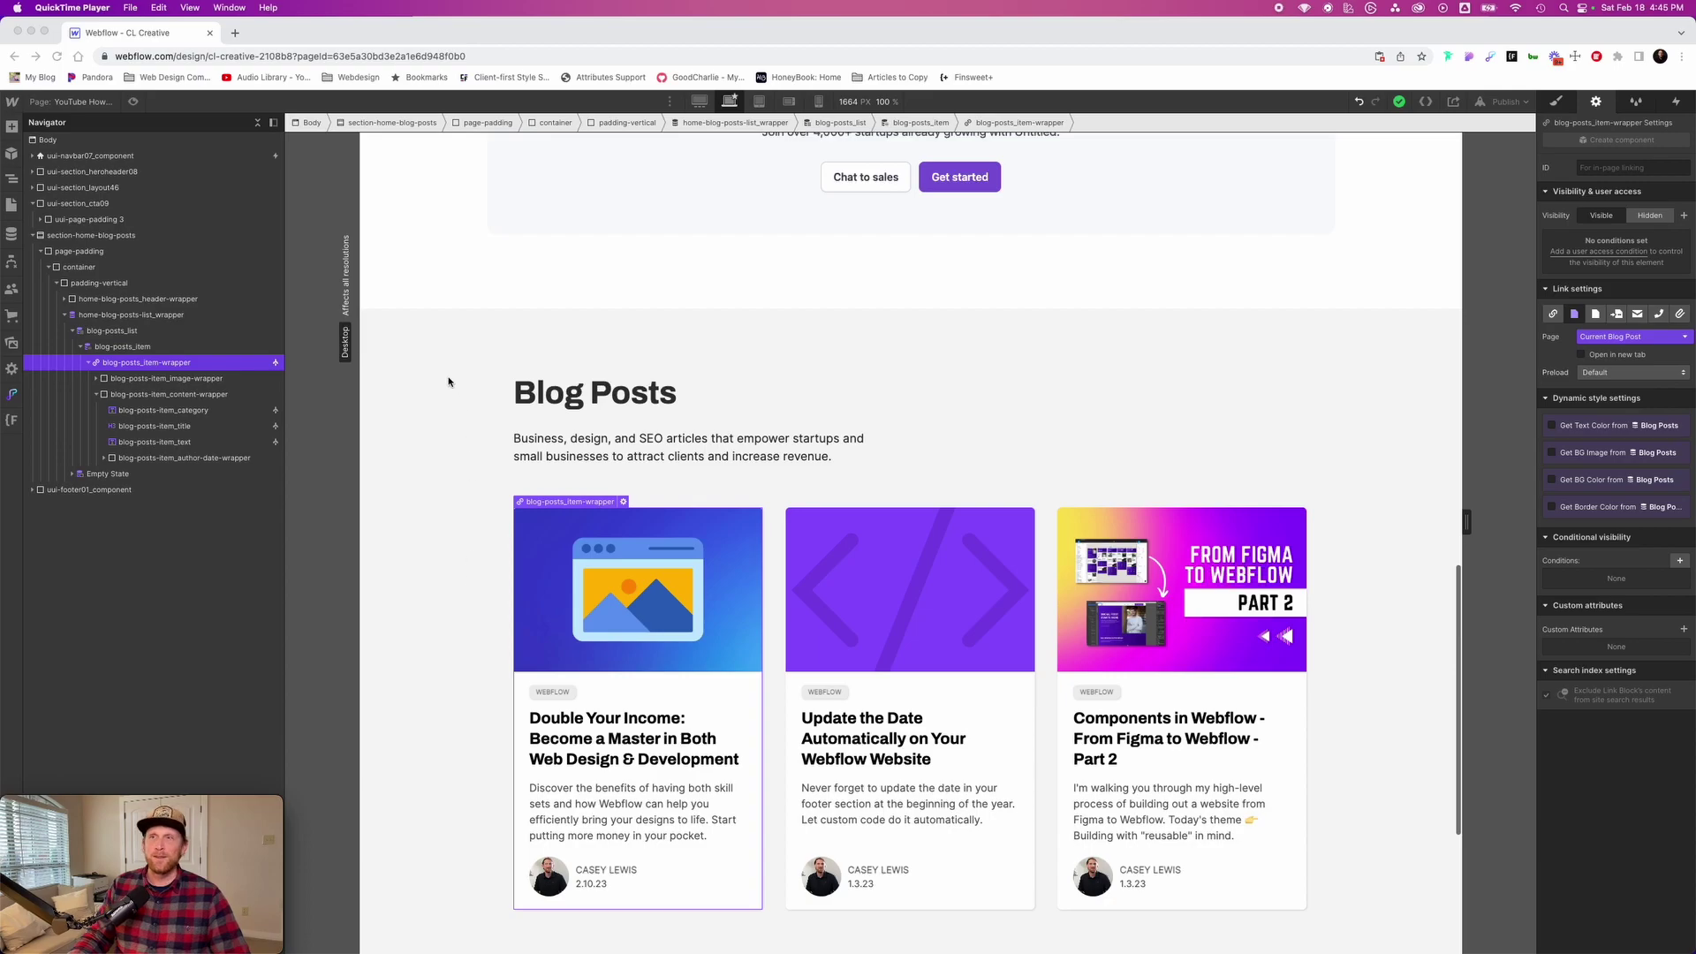
Inspect the first Blog Posts item's fields in the CMS collections
{"action": "scroll", "coordinate": [723, 516], "scroll_direction": "down", "scroll_amount": 1}
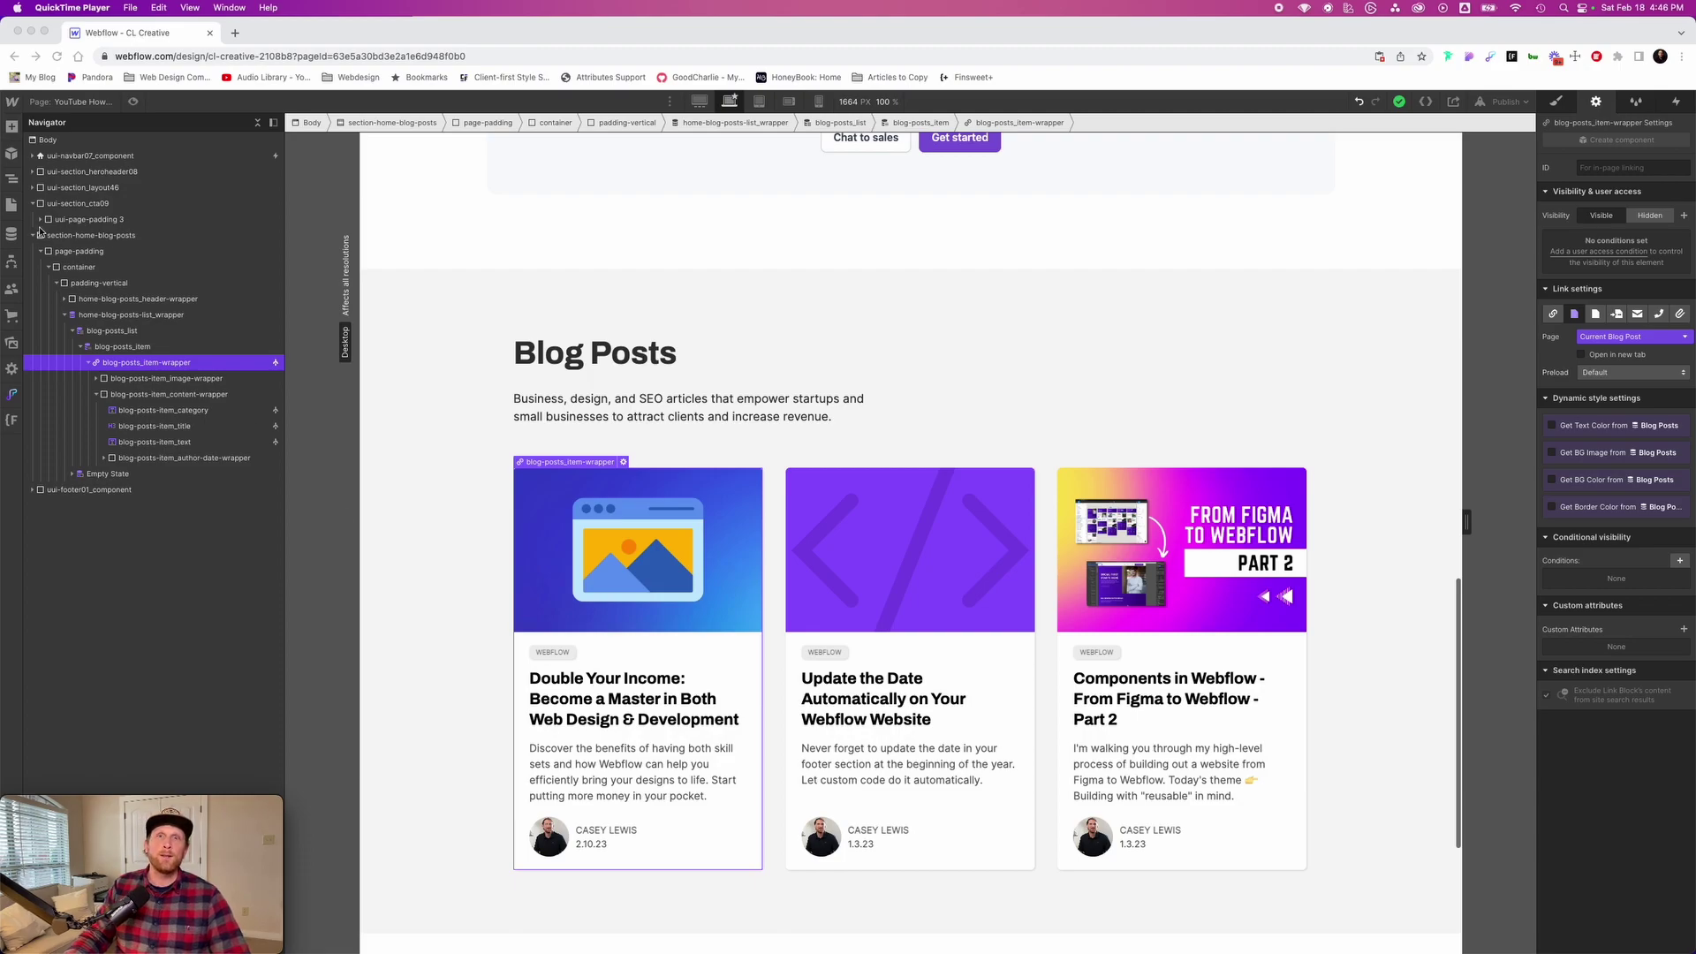
{"action": "left_click", "coordinate": [15, 235]}
{"action": "left_click", "coordinate": [12, 234]}
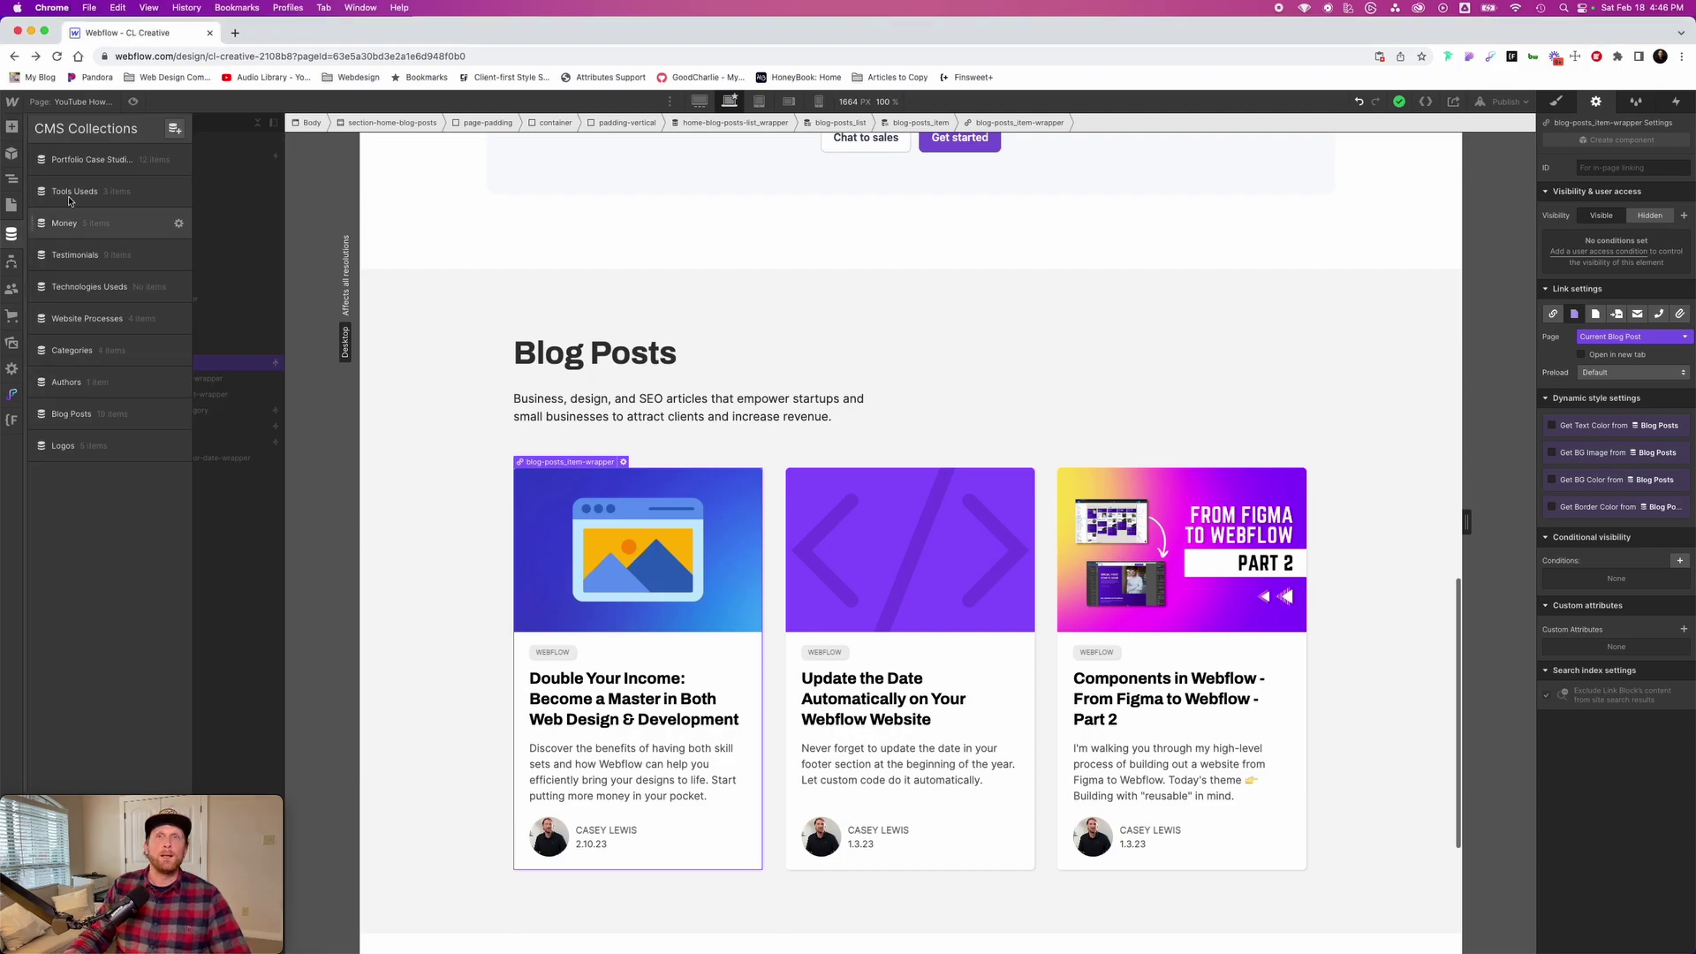
{"action": "left_click", "coordinate": [107, 415]}
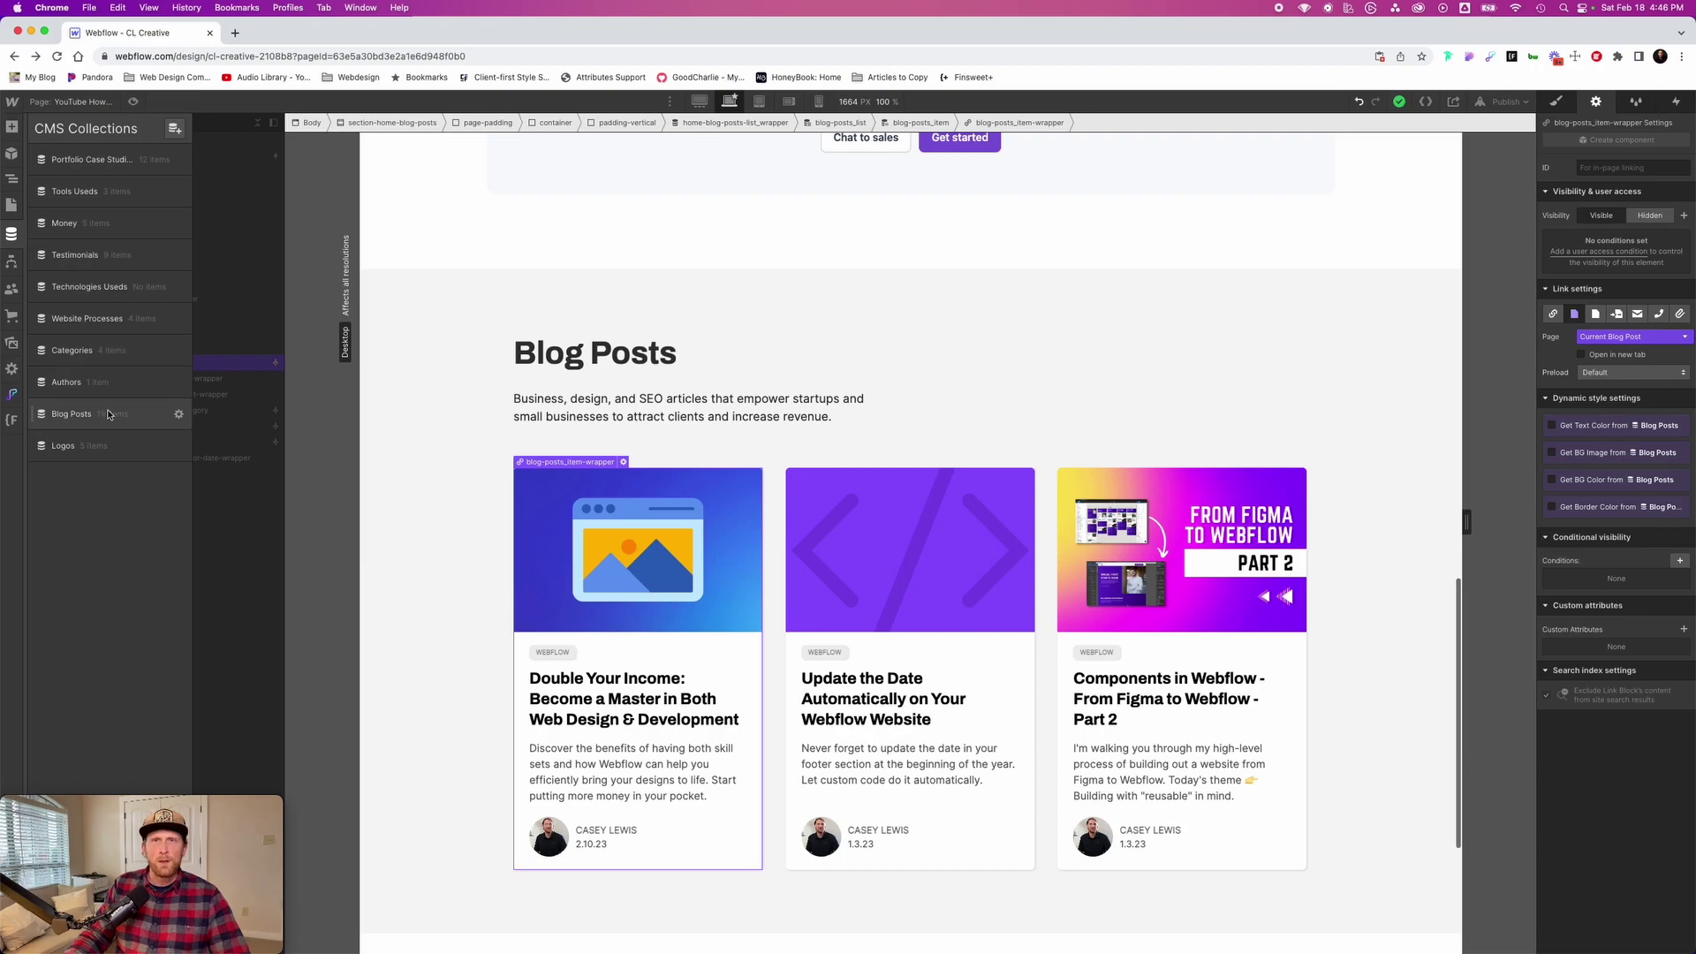
{"action": "left_click", "coordinate": [251, 183]}
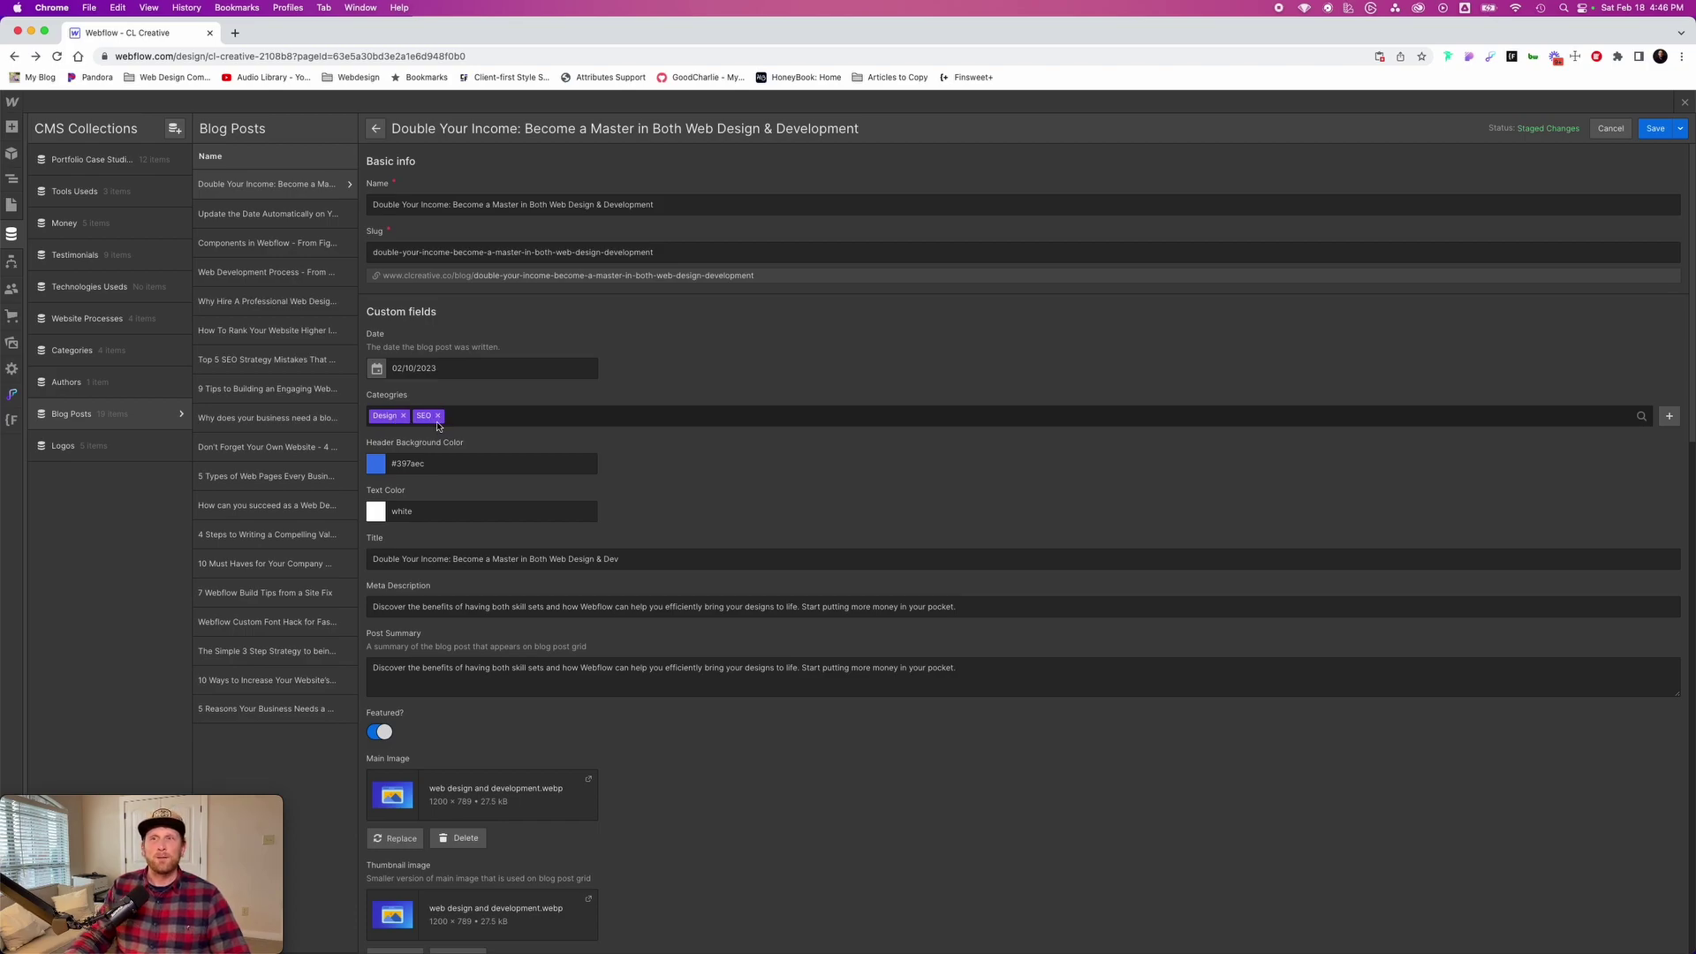
{"action": "scroll", "coordinate": [724, 496], "scroll_direction": "down", "scroll_amount": 3}
{"action": "scroll", "coordinate": [730, 498], "scroll_direction": "down", "scroll_amount": 7}
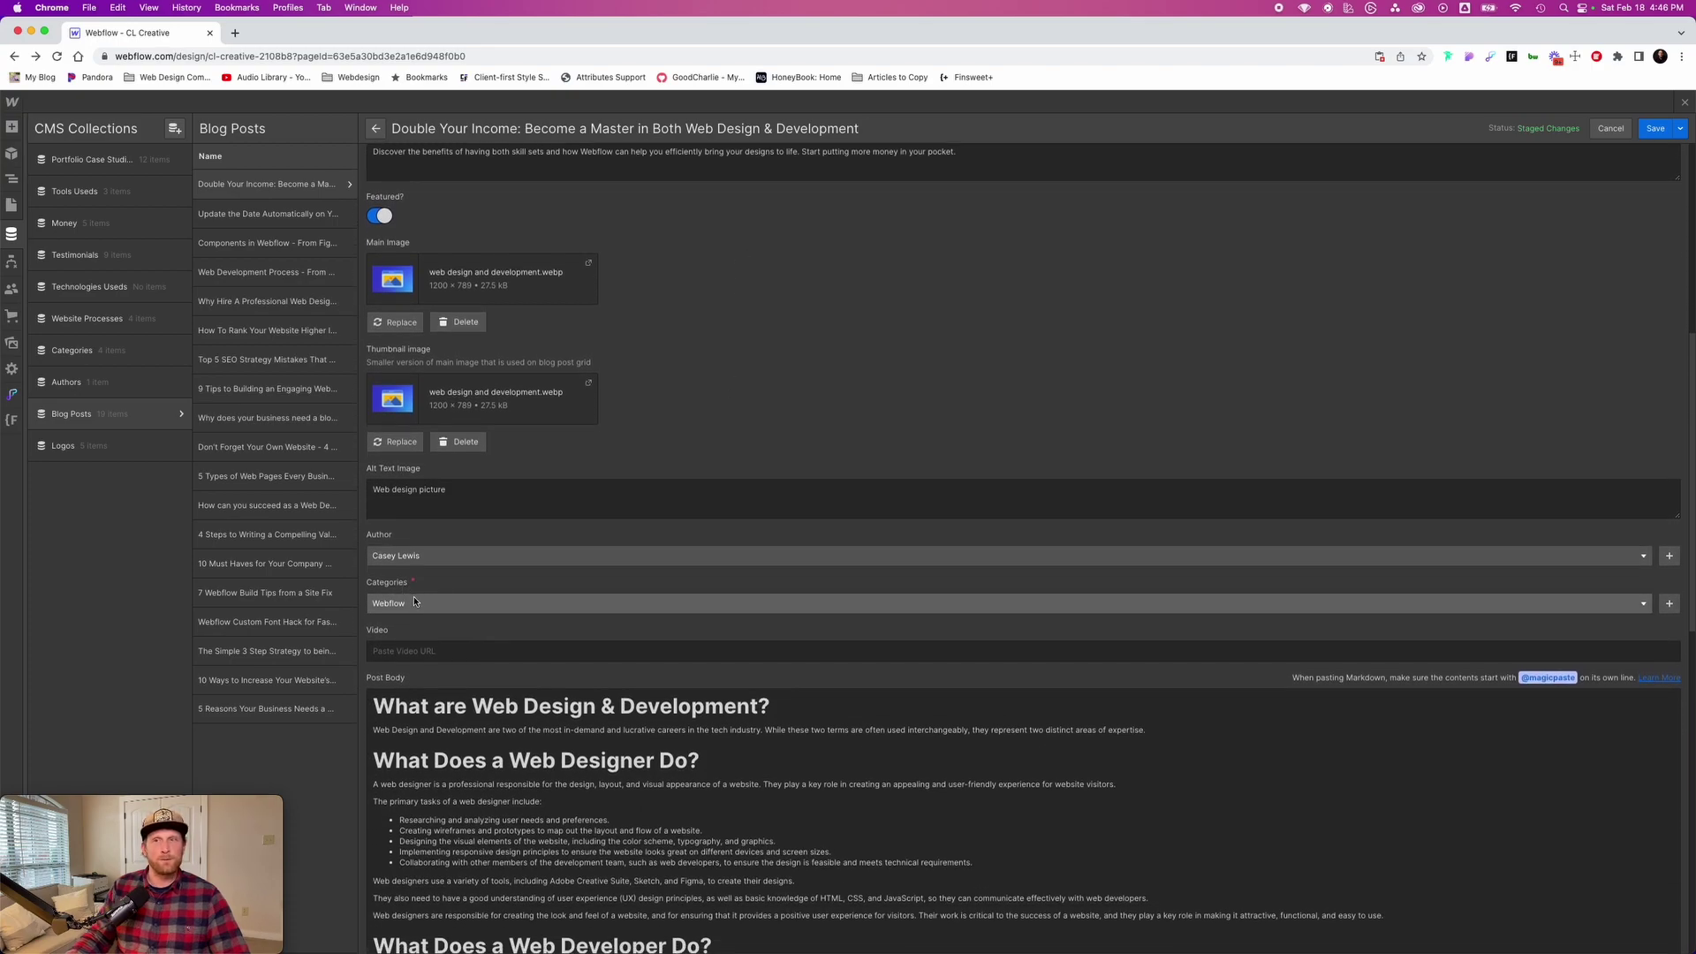
{"action": "scroll", "coordinate": [426, 601], "scroll_direction": "up", "scroll_amount": 10}
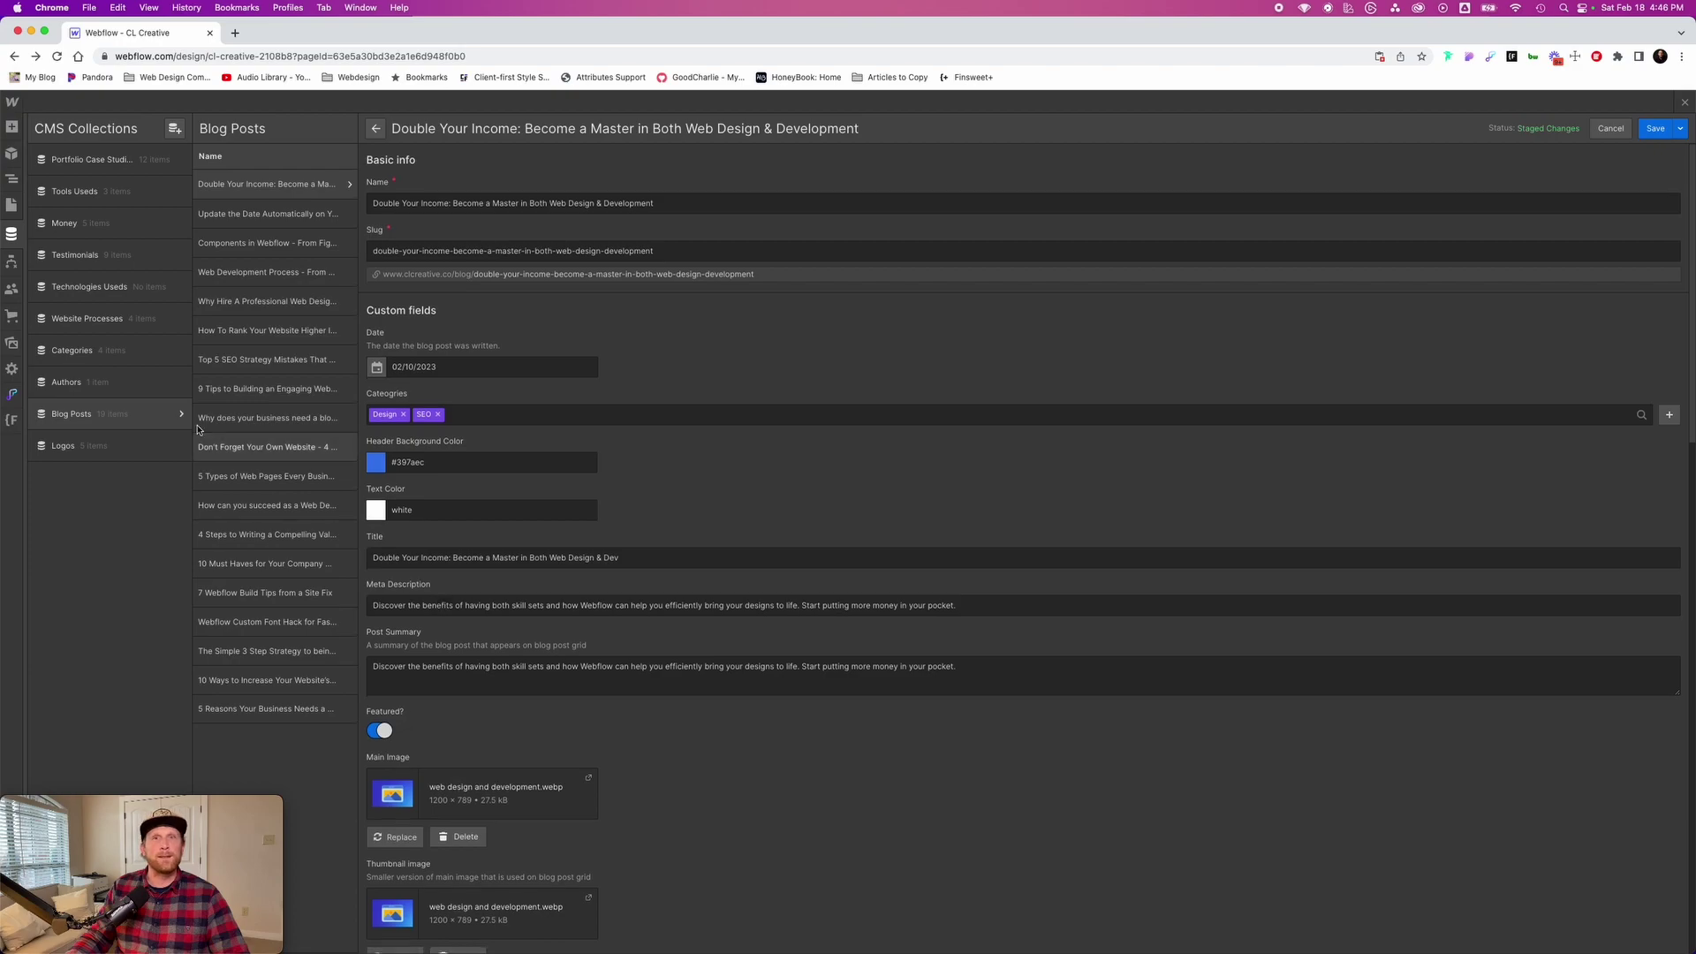
Try inserting a Collection List into the card's content wrapper via quick find ('colle')
{"action": "left_click", "coordinate": [12, 179]}
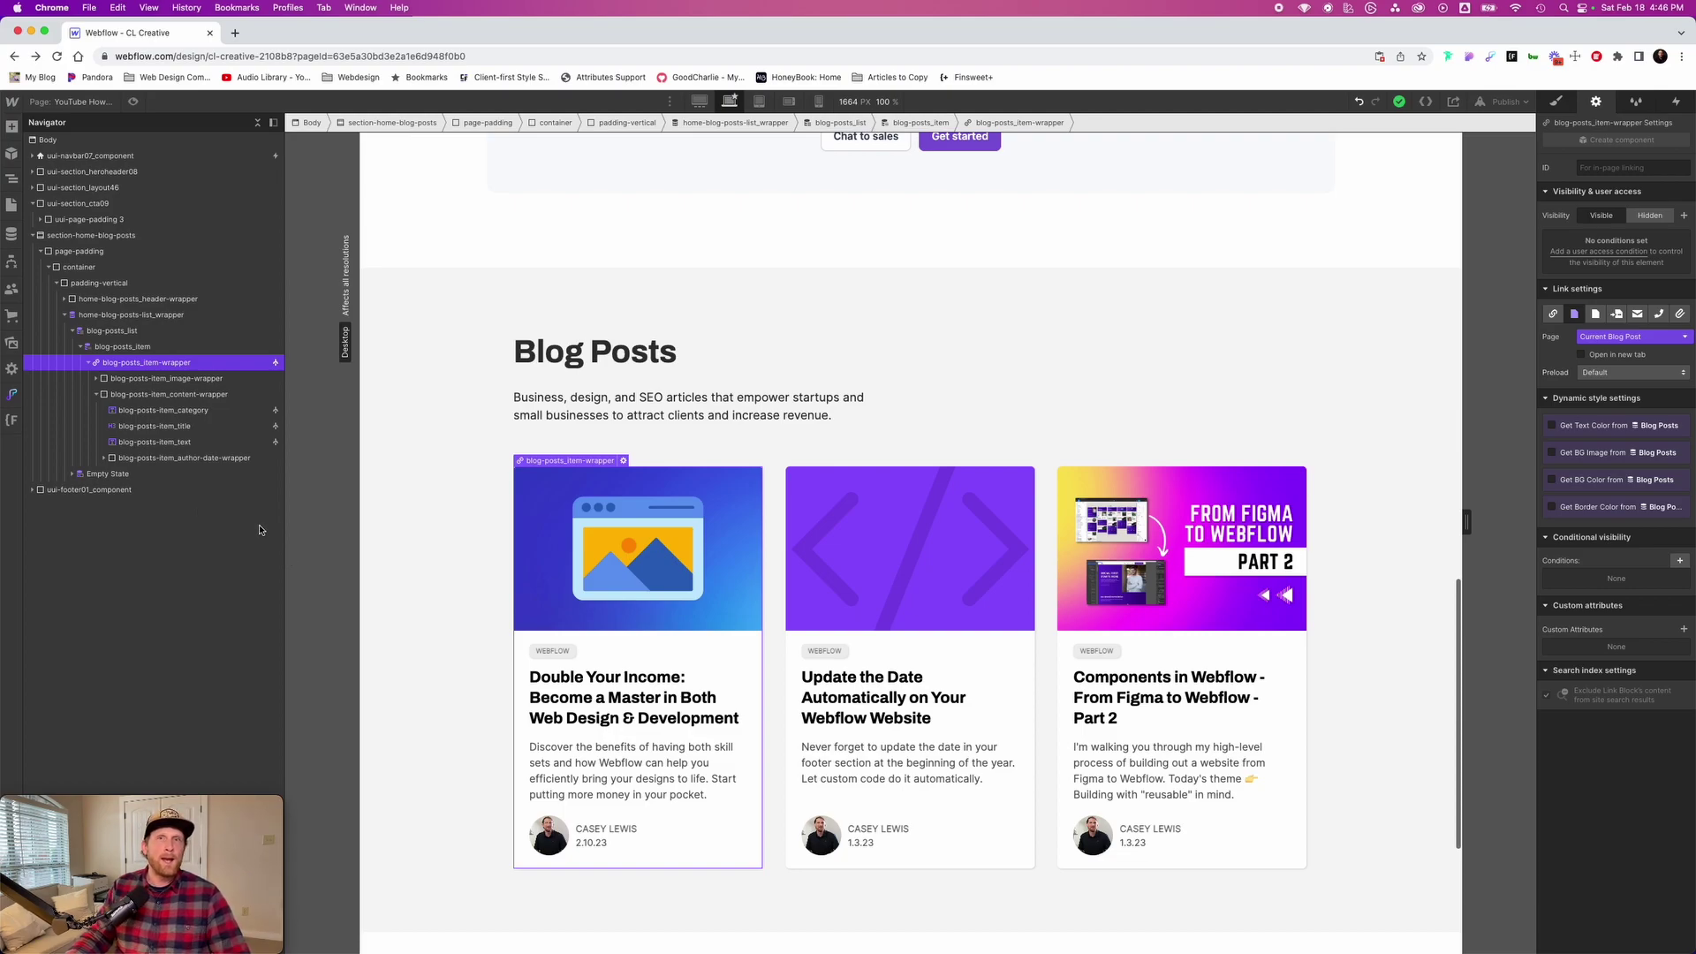
{"action": "left_click", "coordinate": [144, 402]}
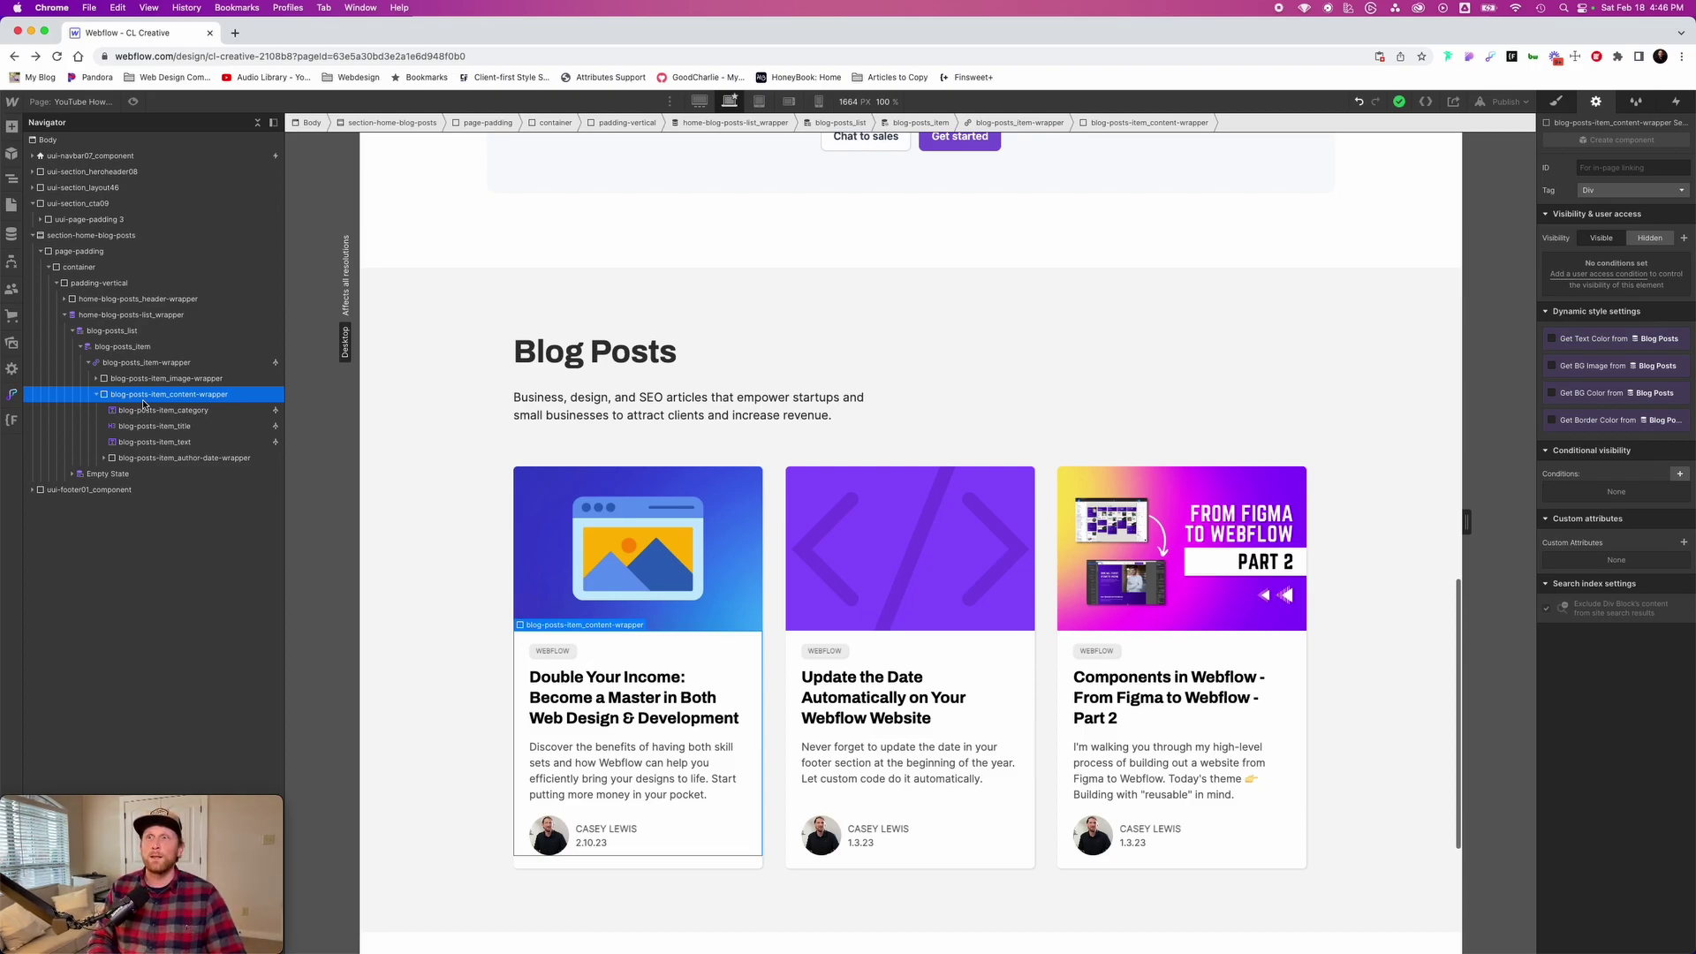
{"action": "key", "text": "super+k"}
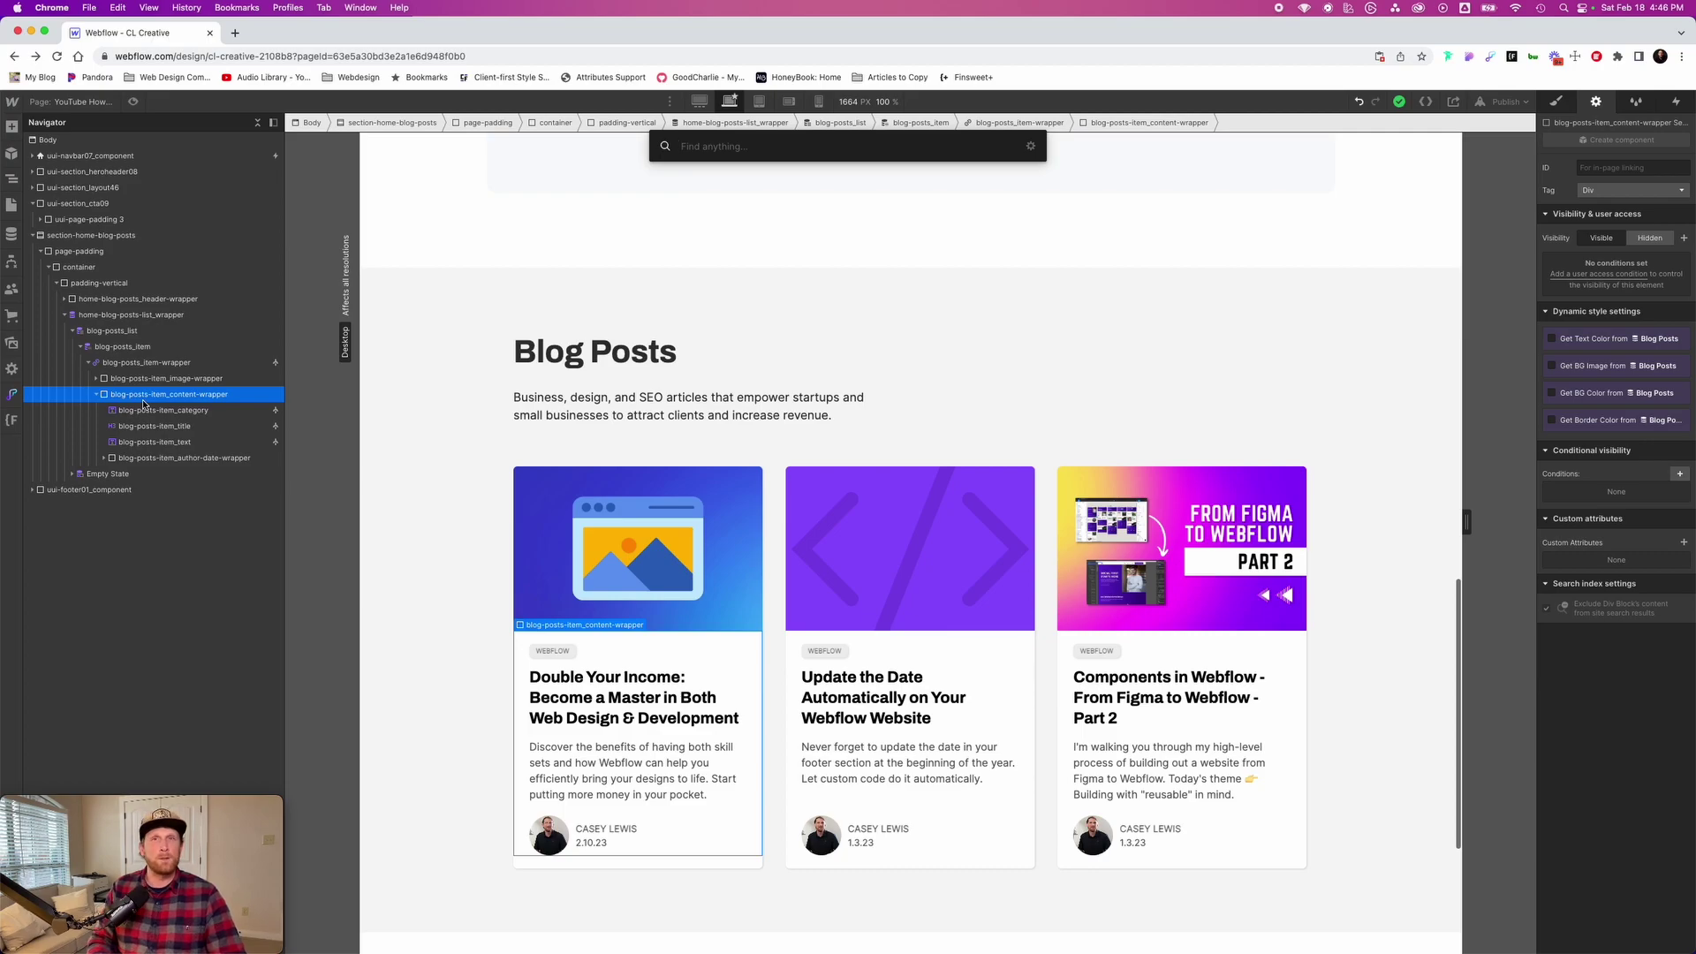
{"action": "type", "text": "colle"}
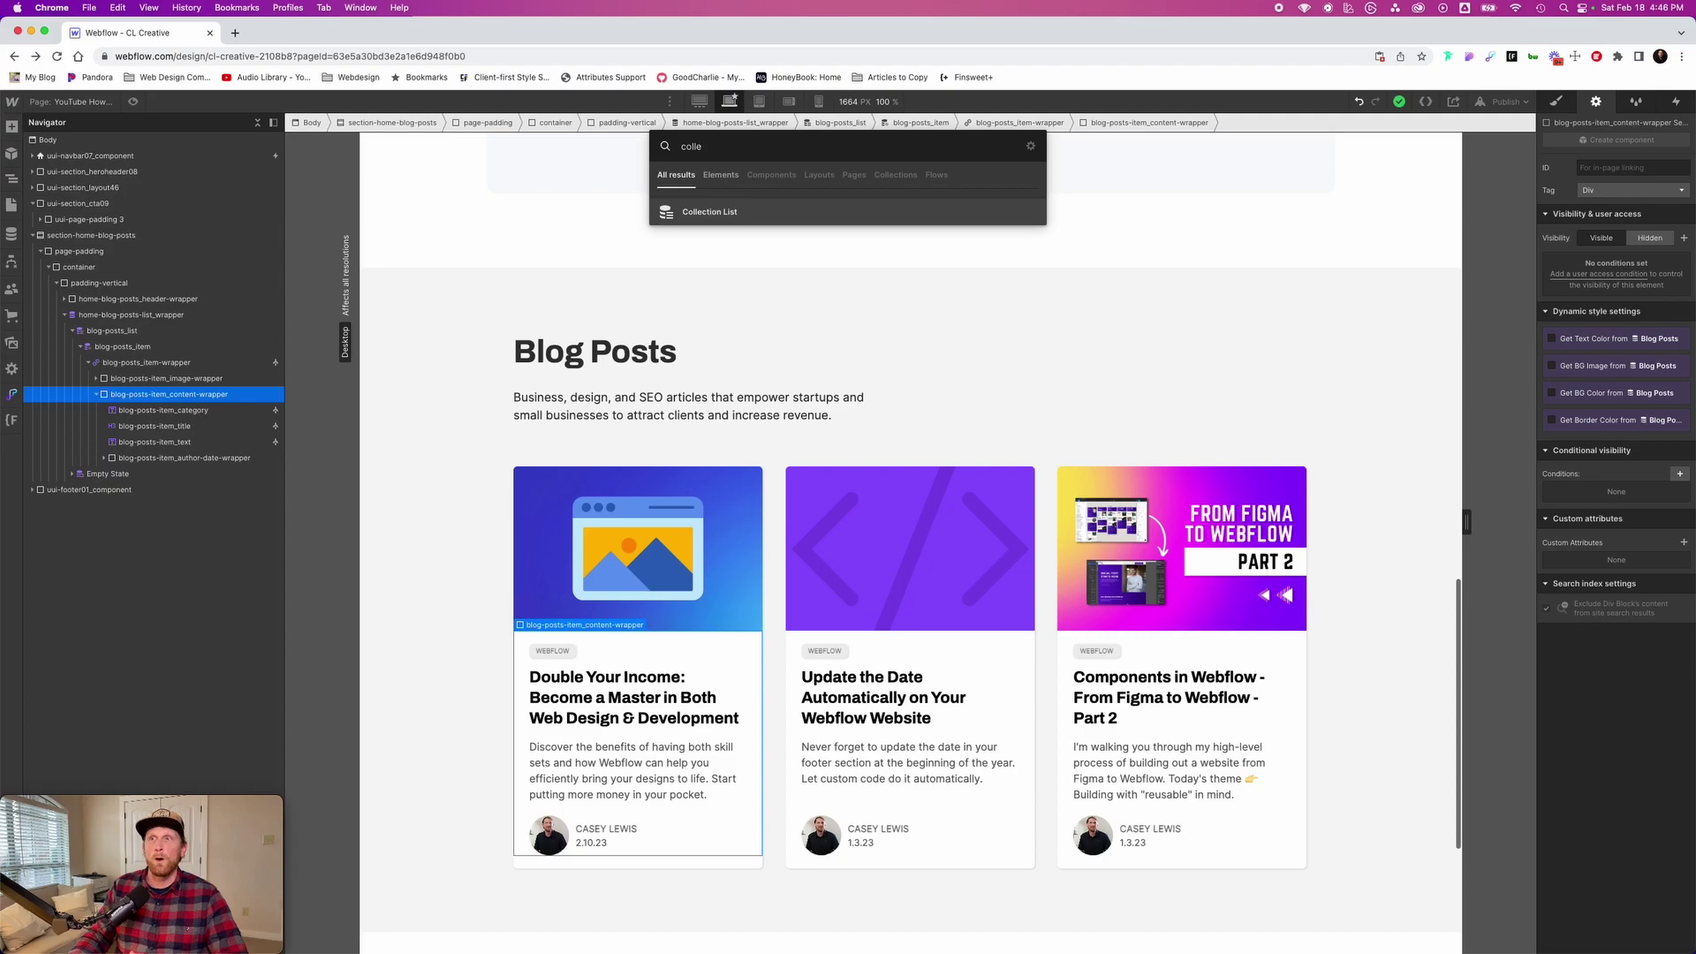
{"action": "left_click", "coordinate": [710, 214]}
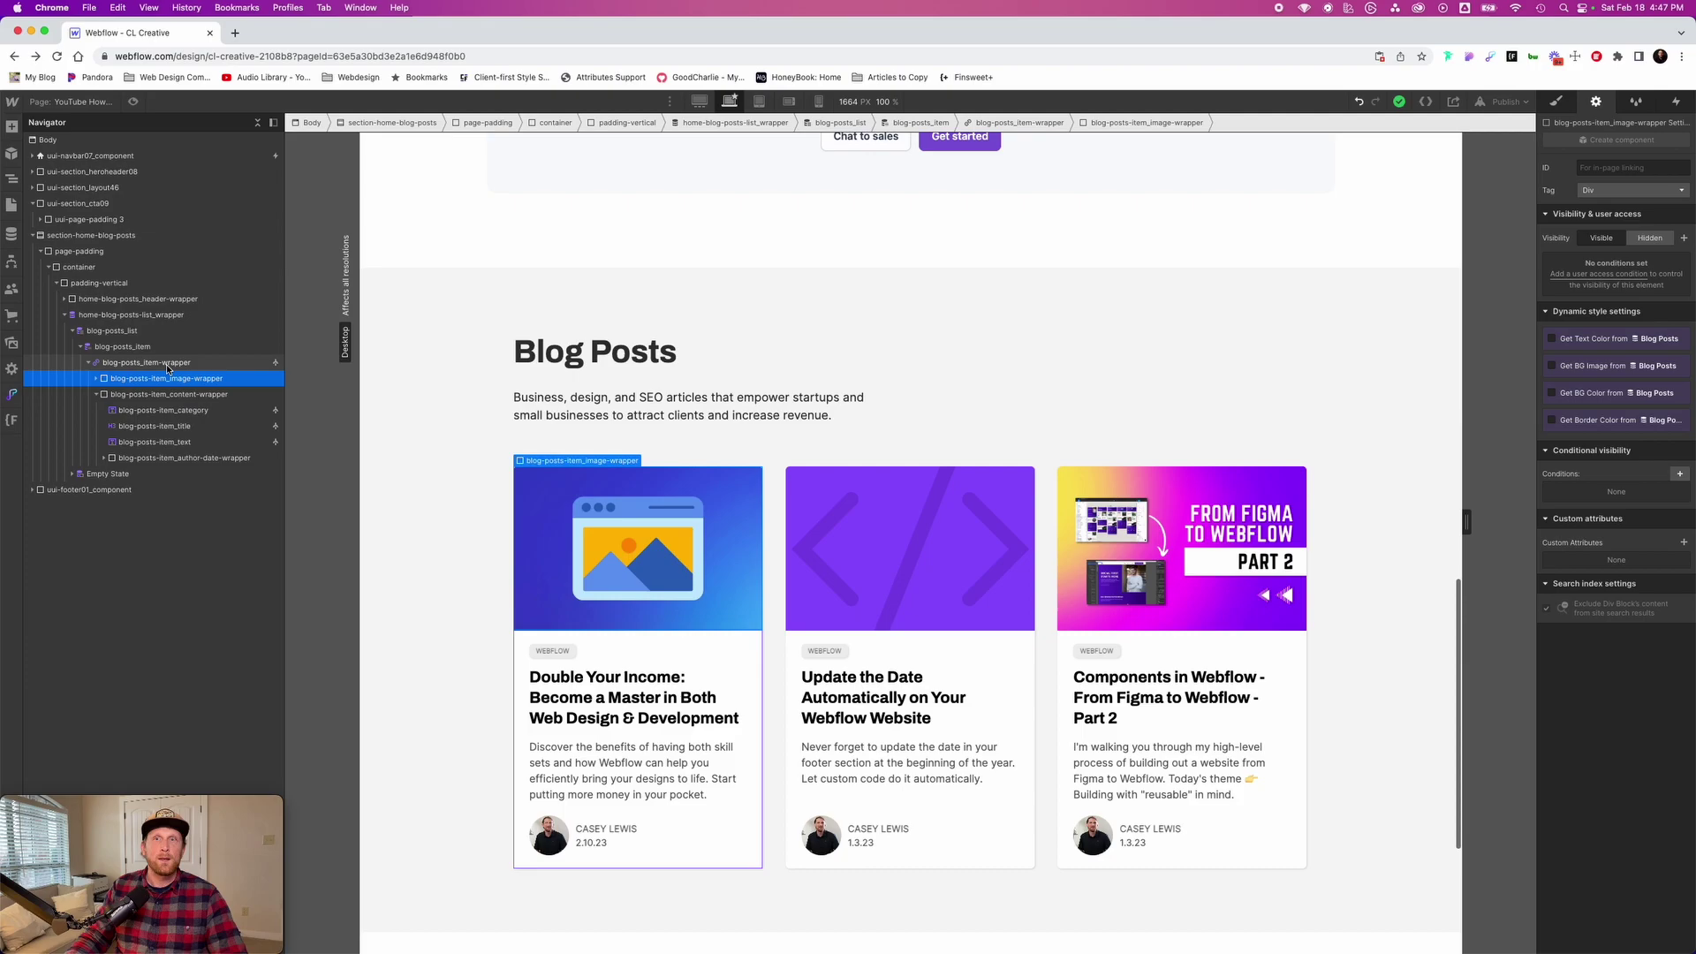
Convert the card's link wrapper into a Div Block
{"action": "left_click", "coordinate": [167, 364]}
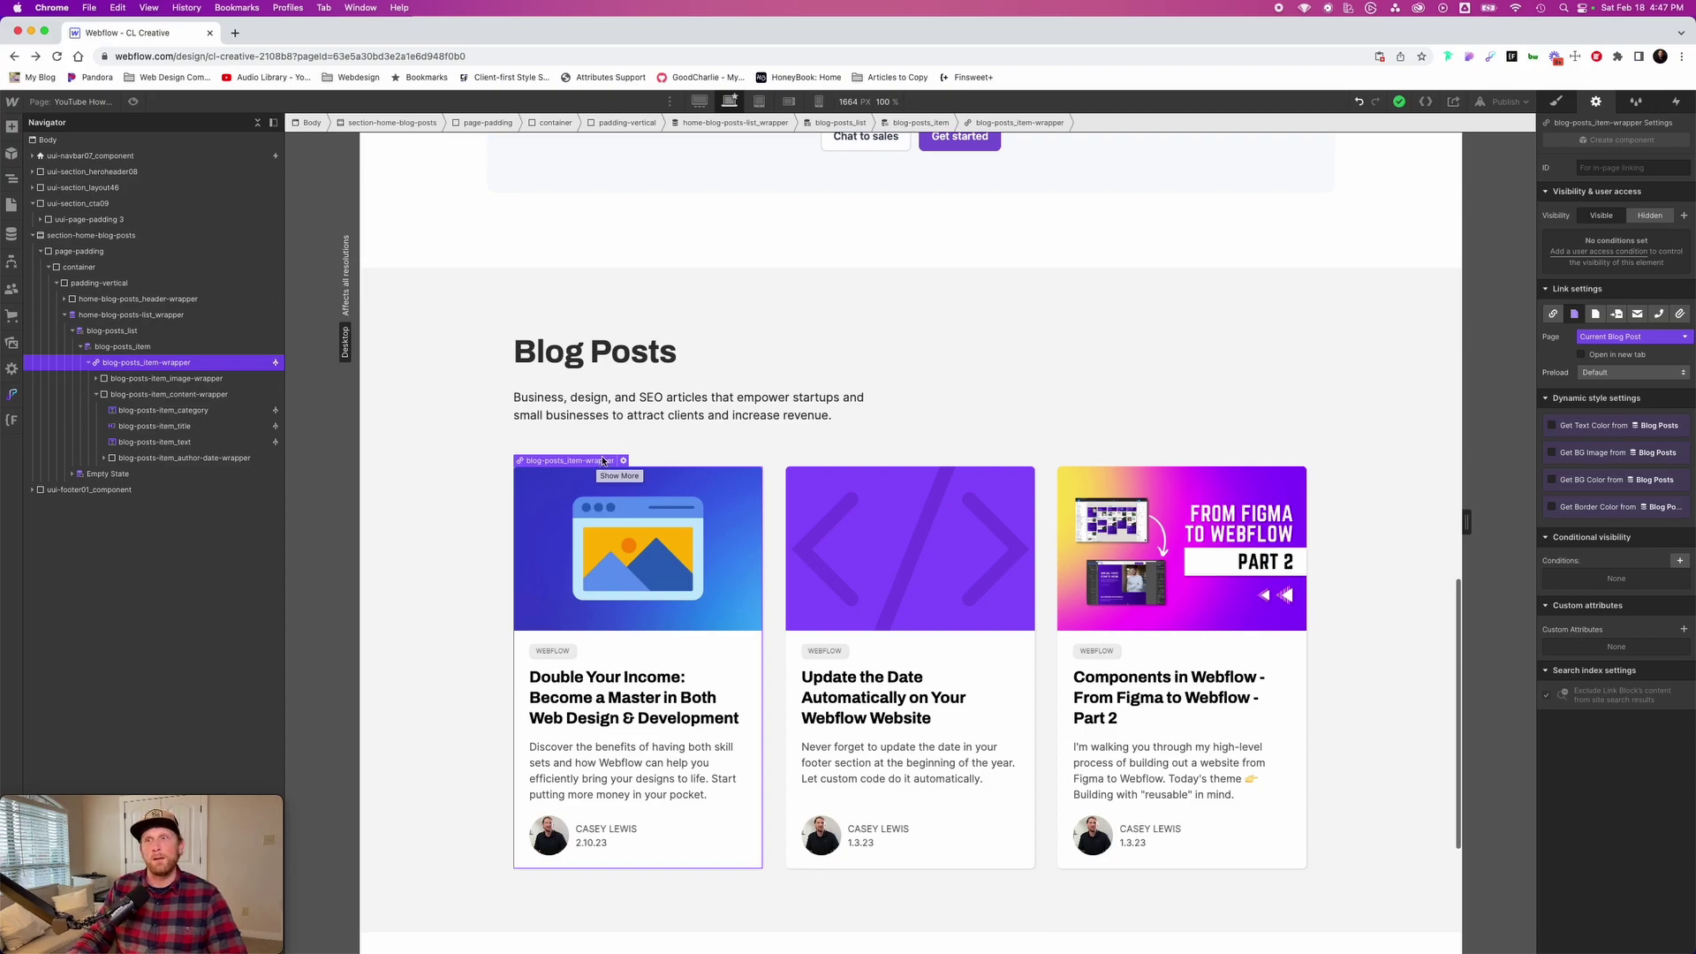
{"action": "right_click", "coordinate": [594, 463]}
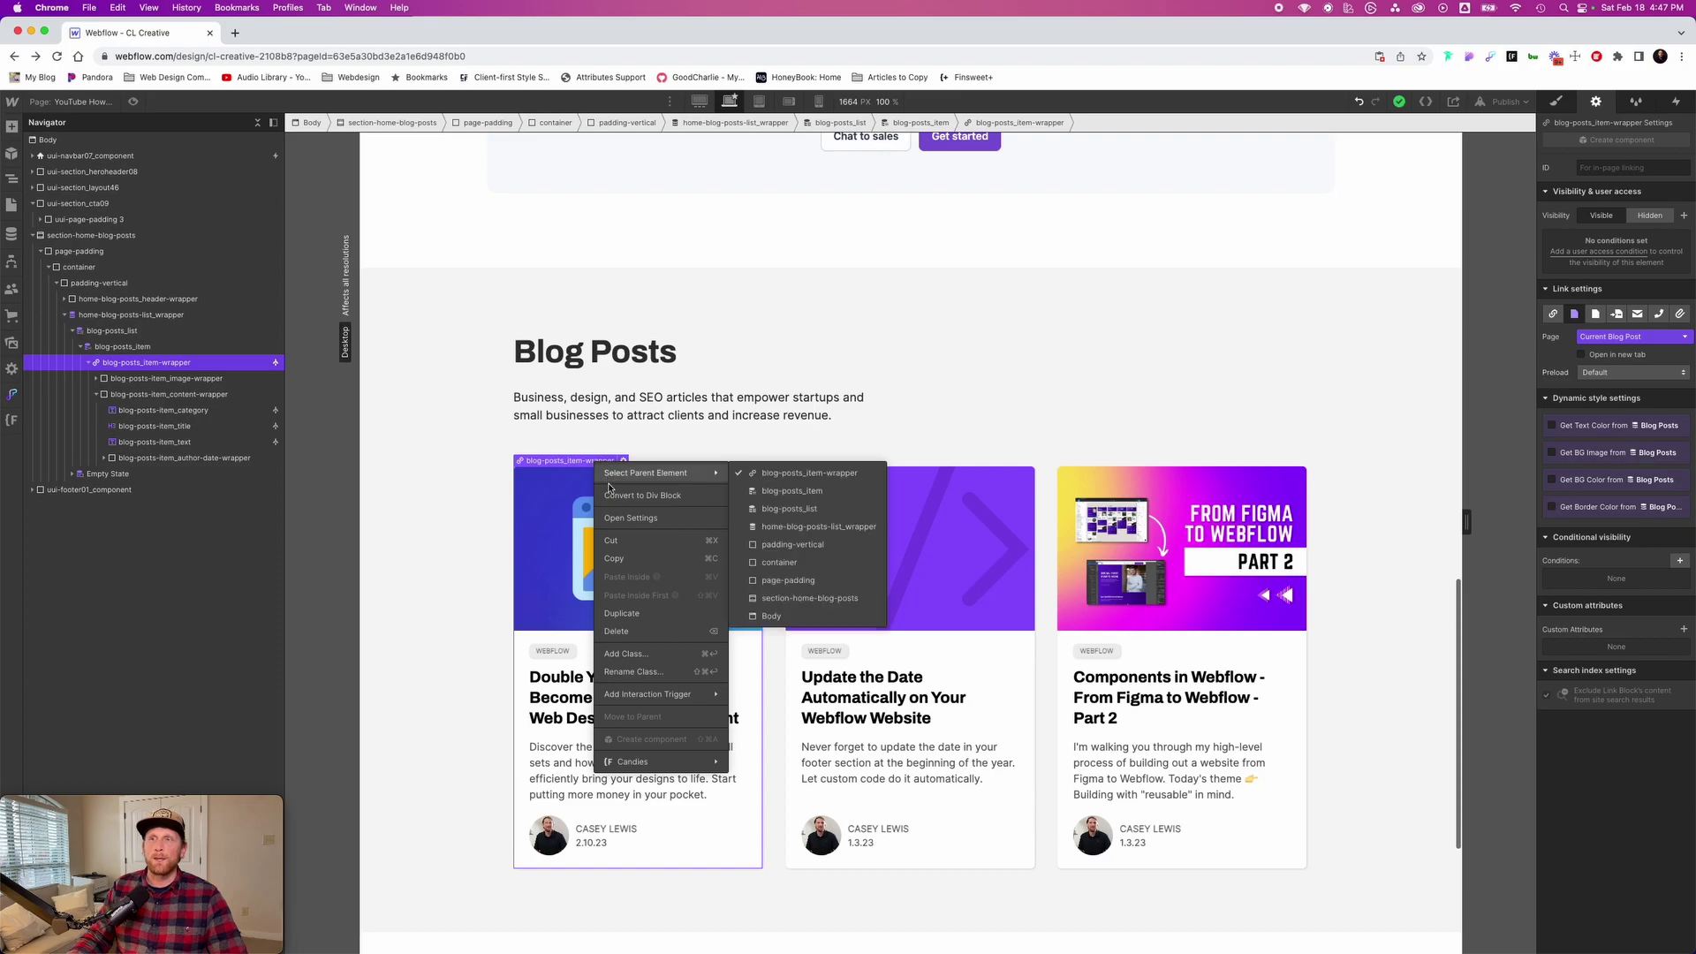
{"action": "left_click", "coordinate": [630, 497]}
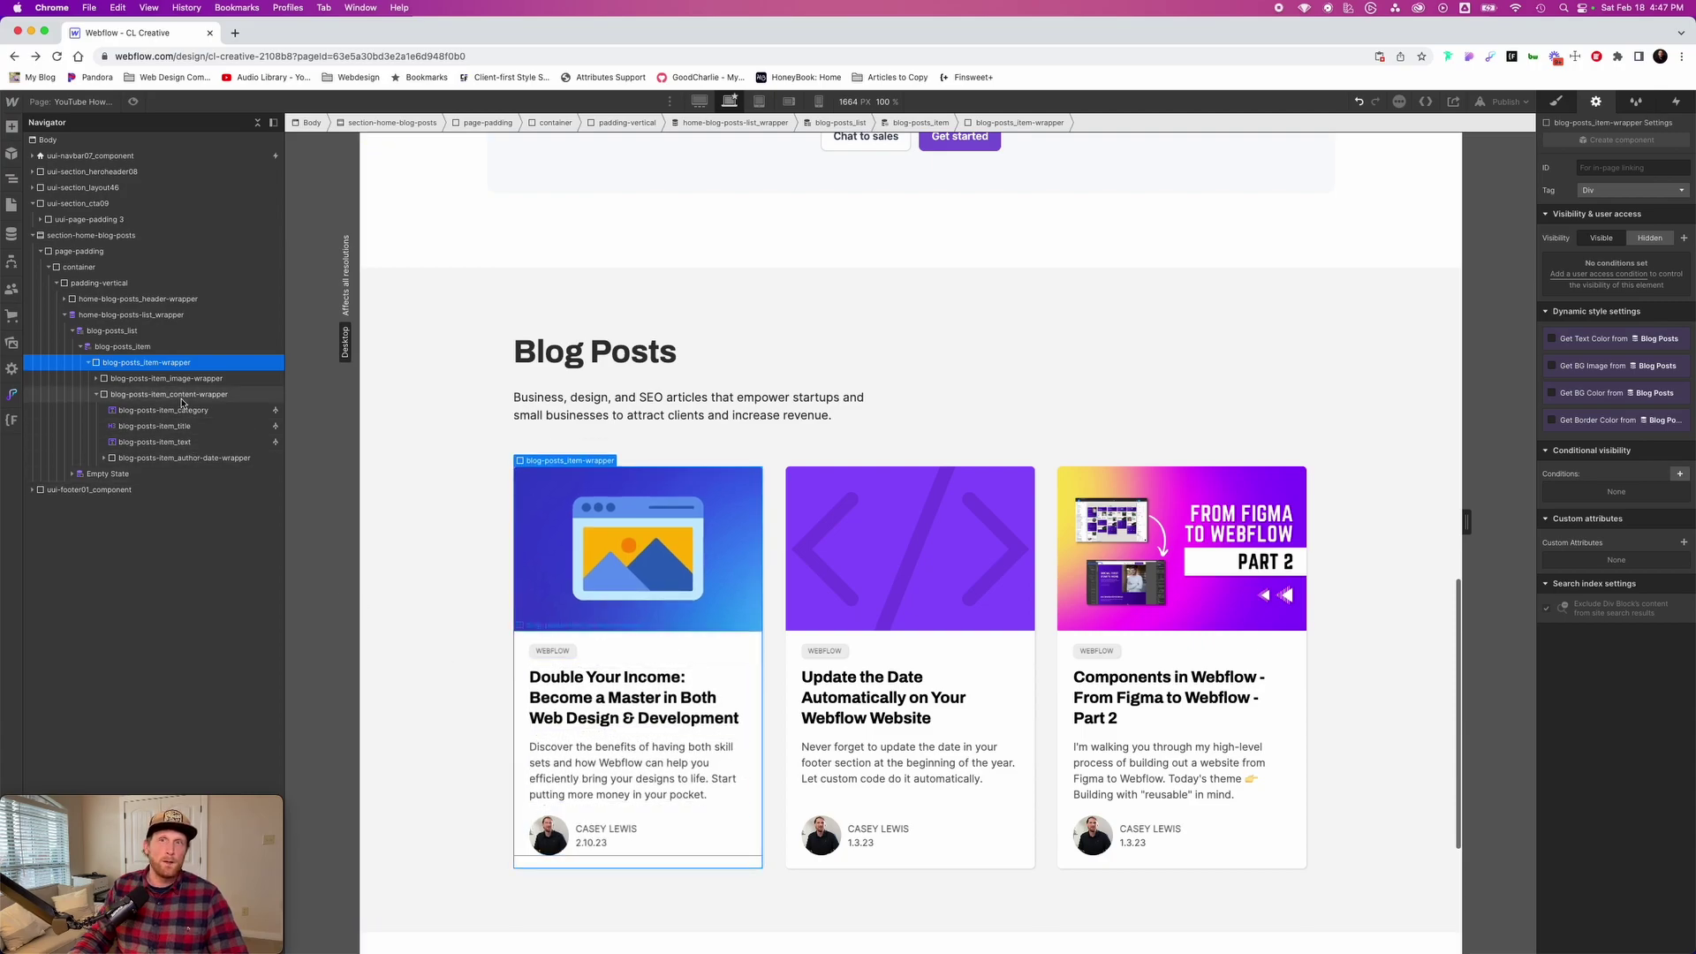
Drag a Collection List into the first card's content wrapper
{"action": "left_click", "coordinate": [183, 398]}
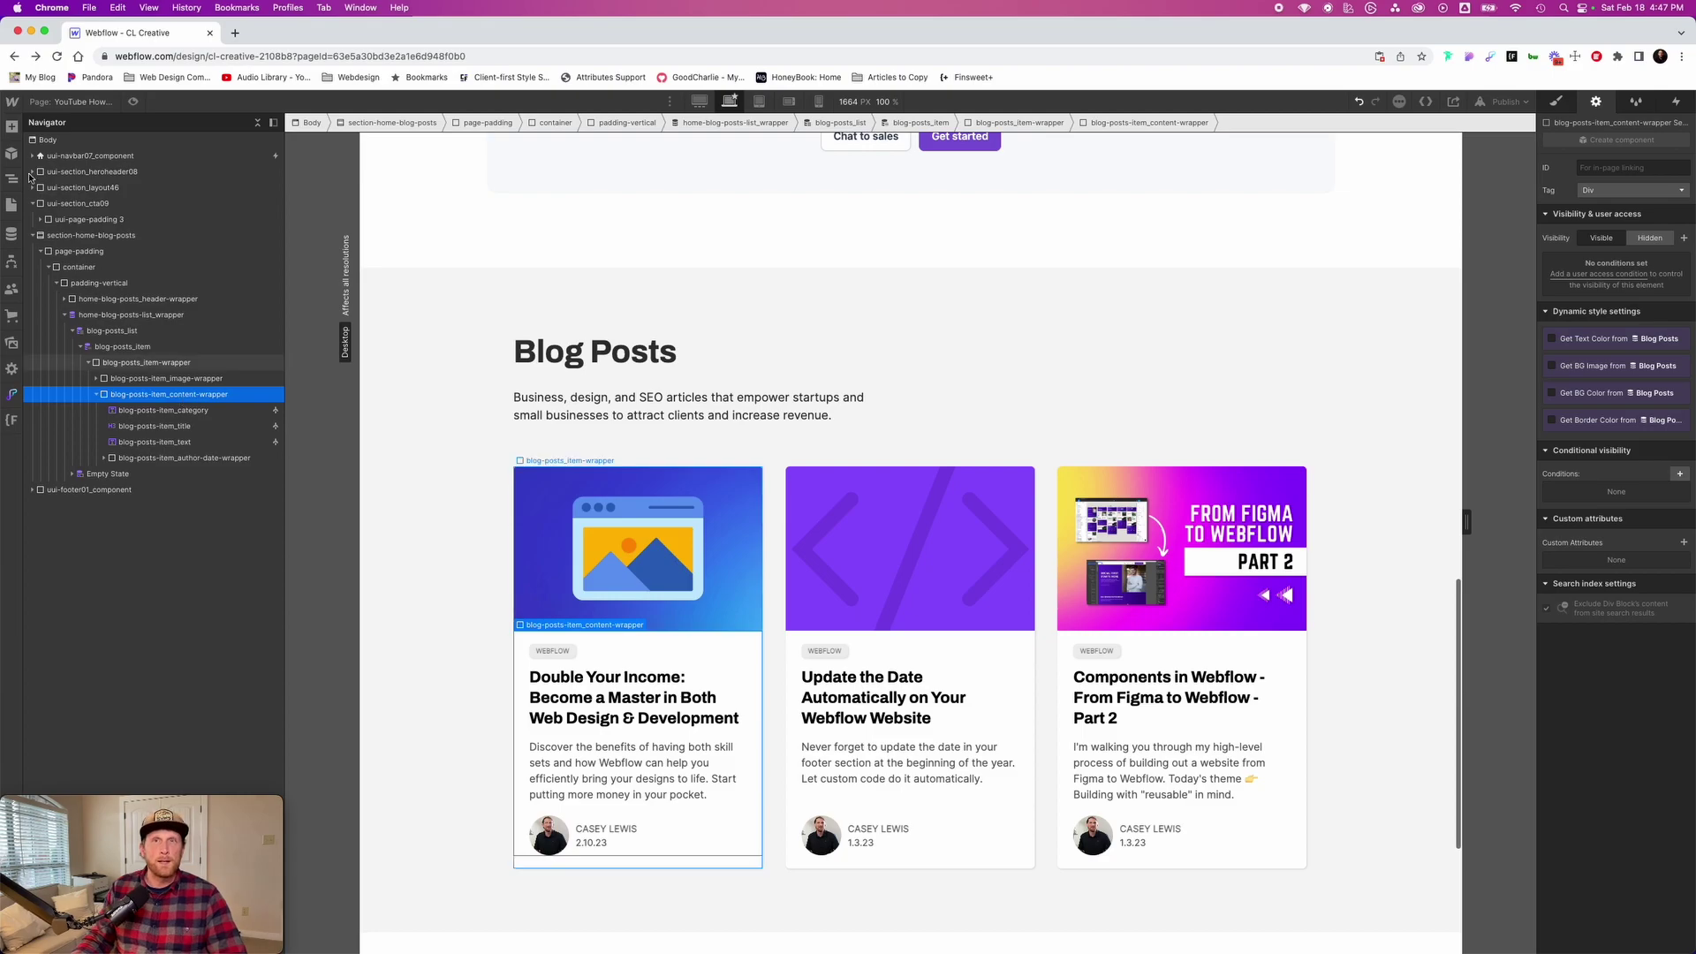
{"action": "left_click", "coordinate": [13, 129]}
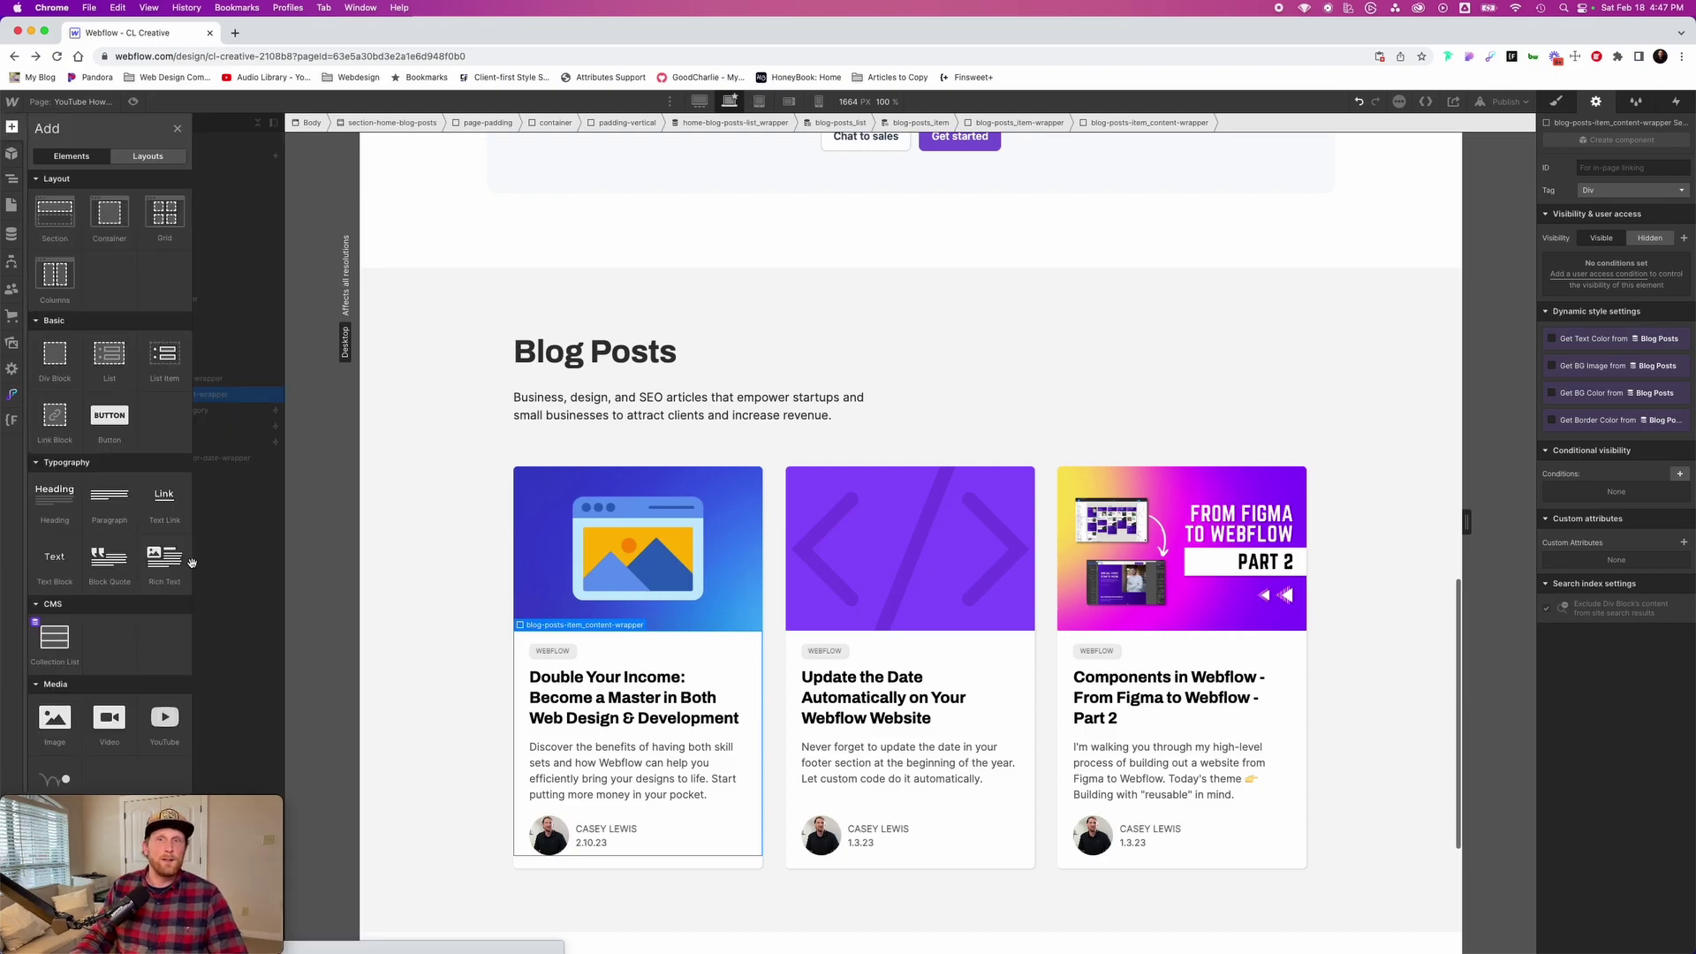
{"action": "scroll", "coordinate": [132, 371], "scroll_direction": "down", "scroll_amount": 3}
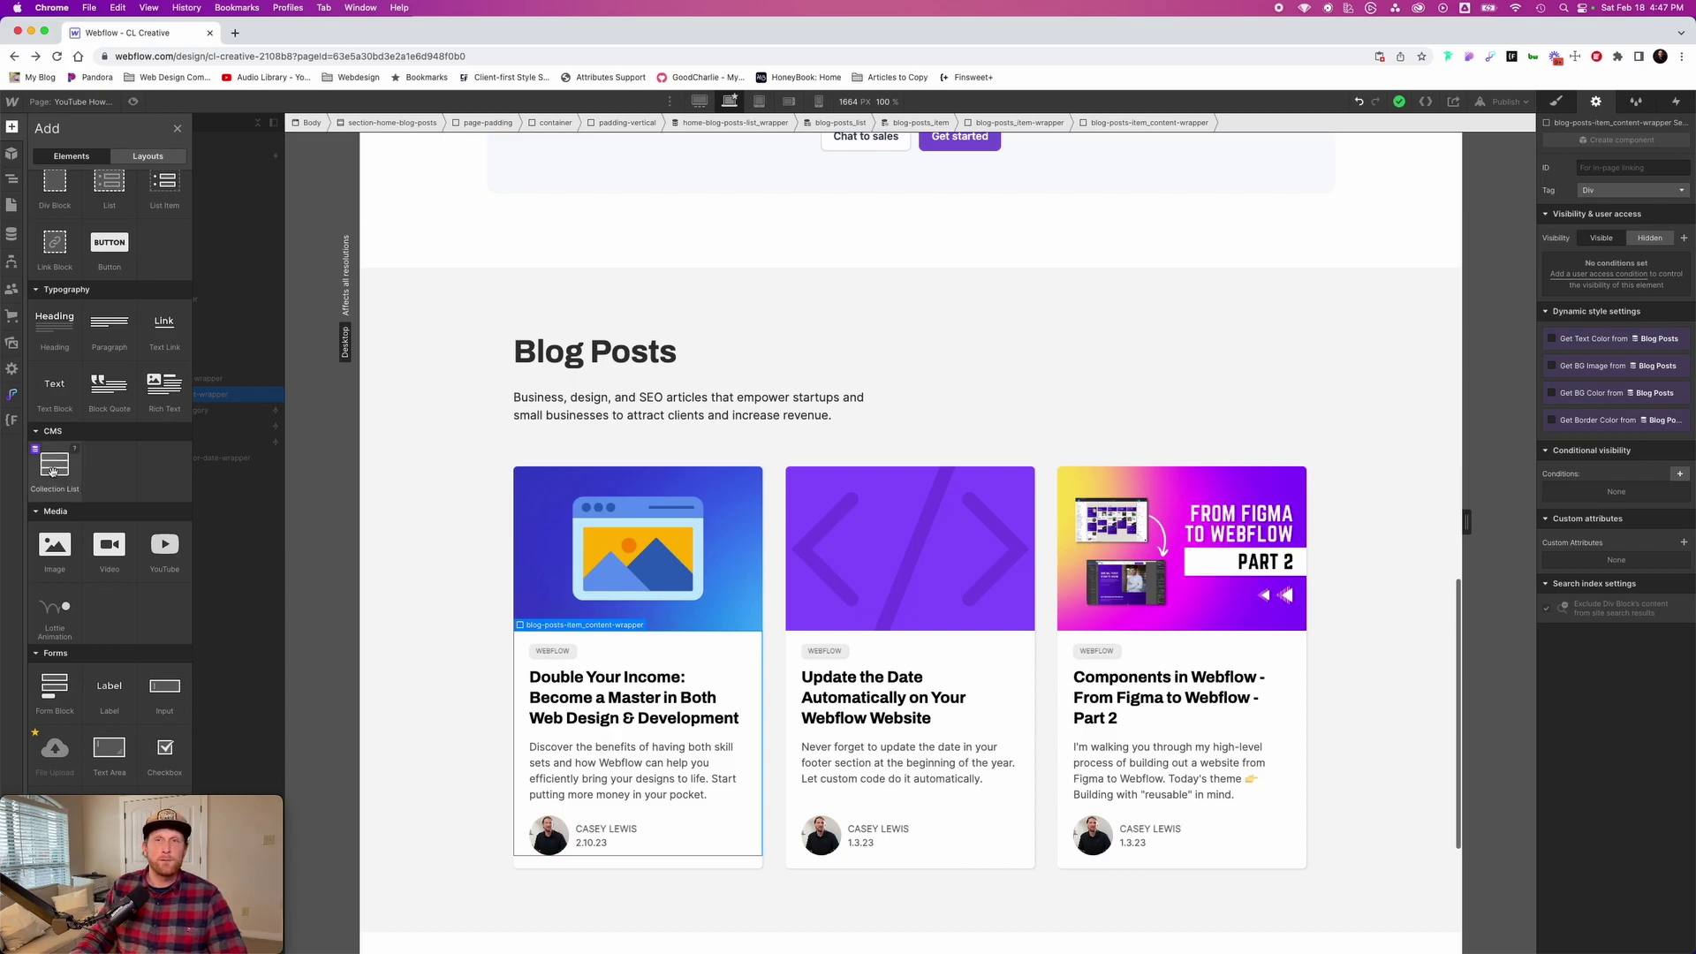
{"action": "left_click_drag", "start_coordinate": [52, 472], "coordinate": [625, 892]}
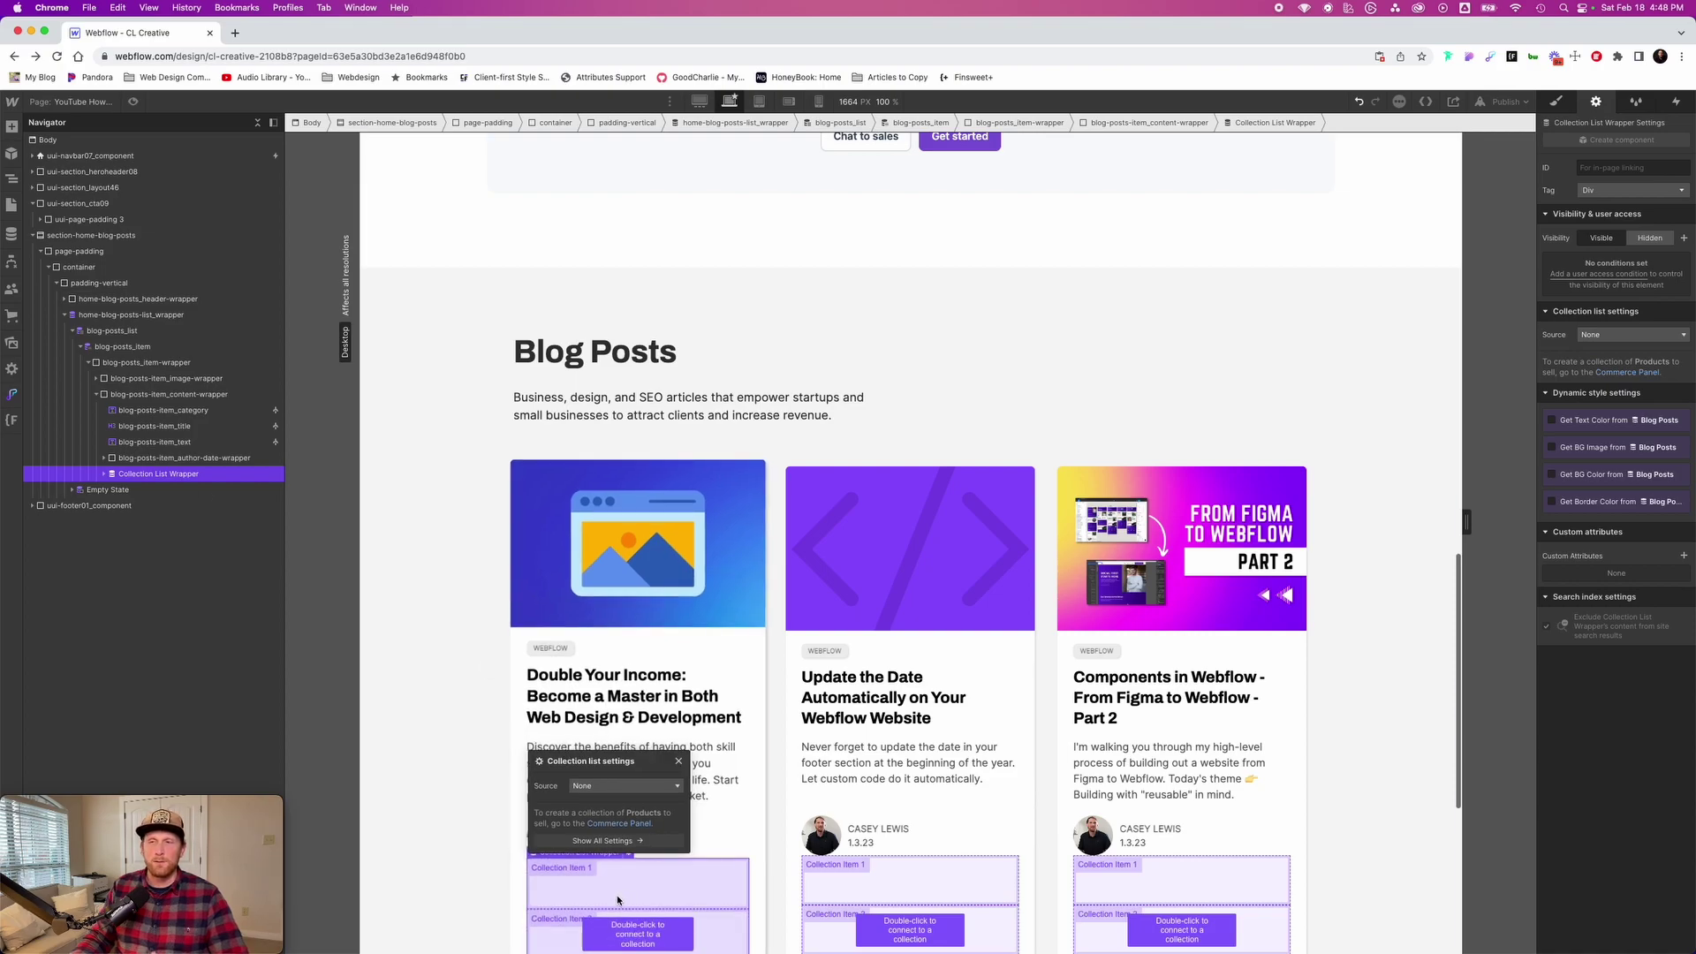
{"action": "scroll", "coordinate": [617, 894], "scroll_direction": "down", "scroll_amount": 2}
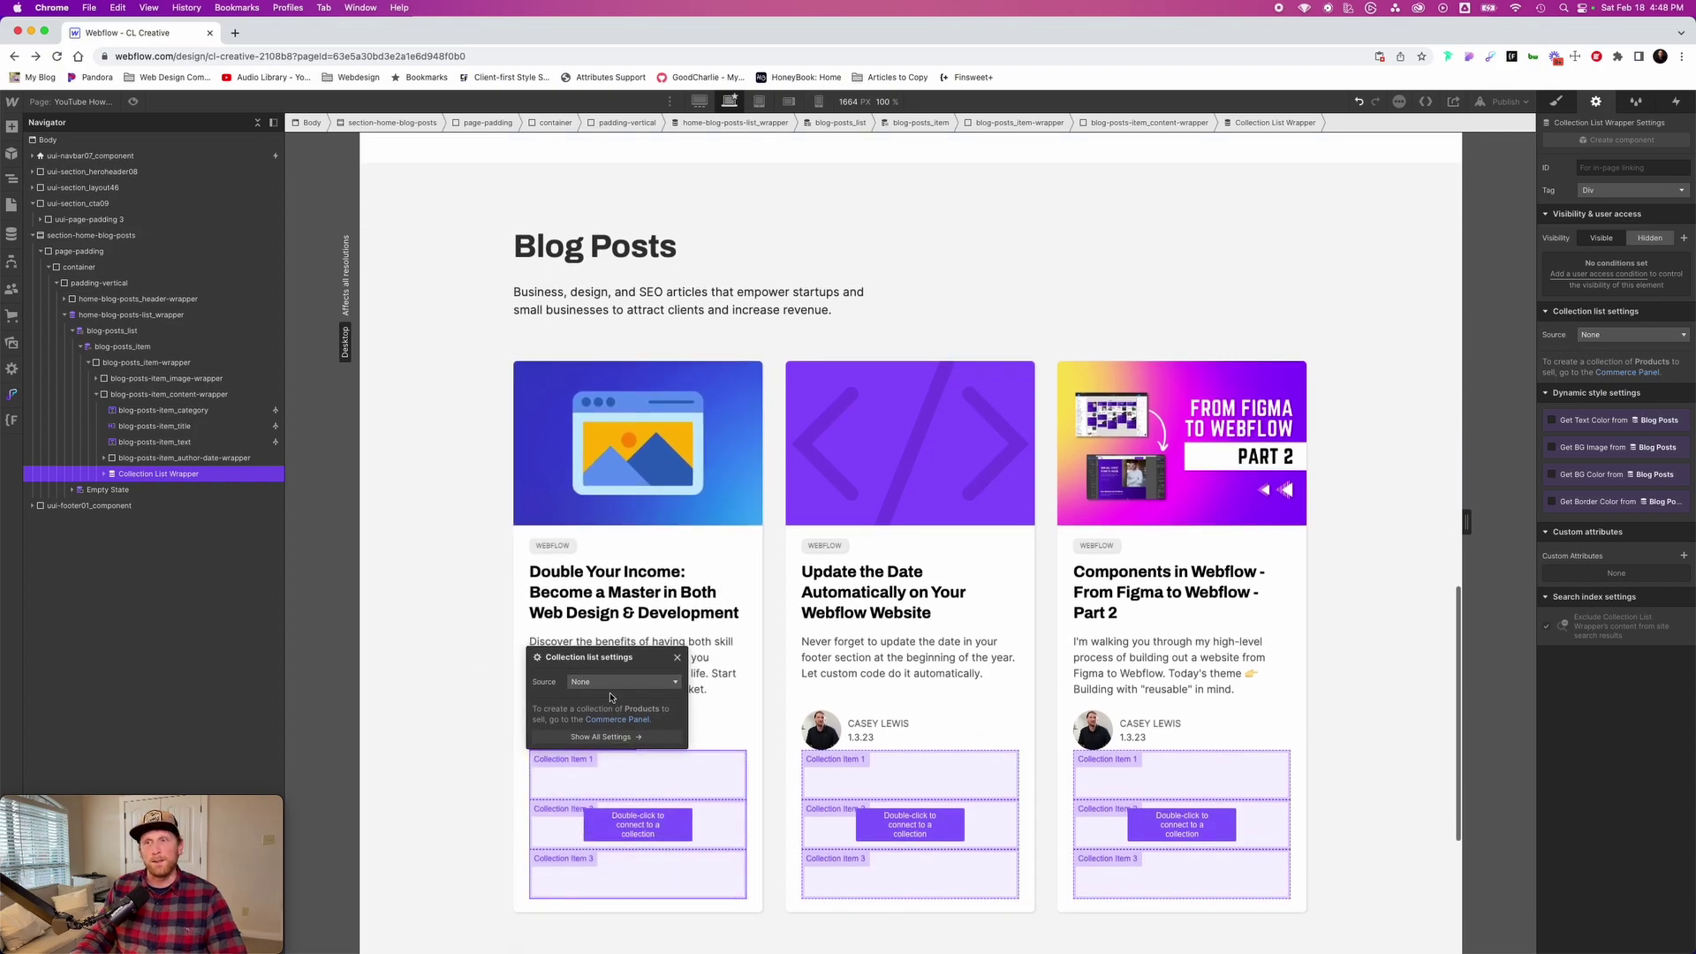
Source the nested Collection List from Categories and select its collection item
{"action": "left_click", "coordinate": [608, 683]}
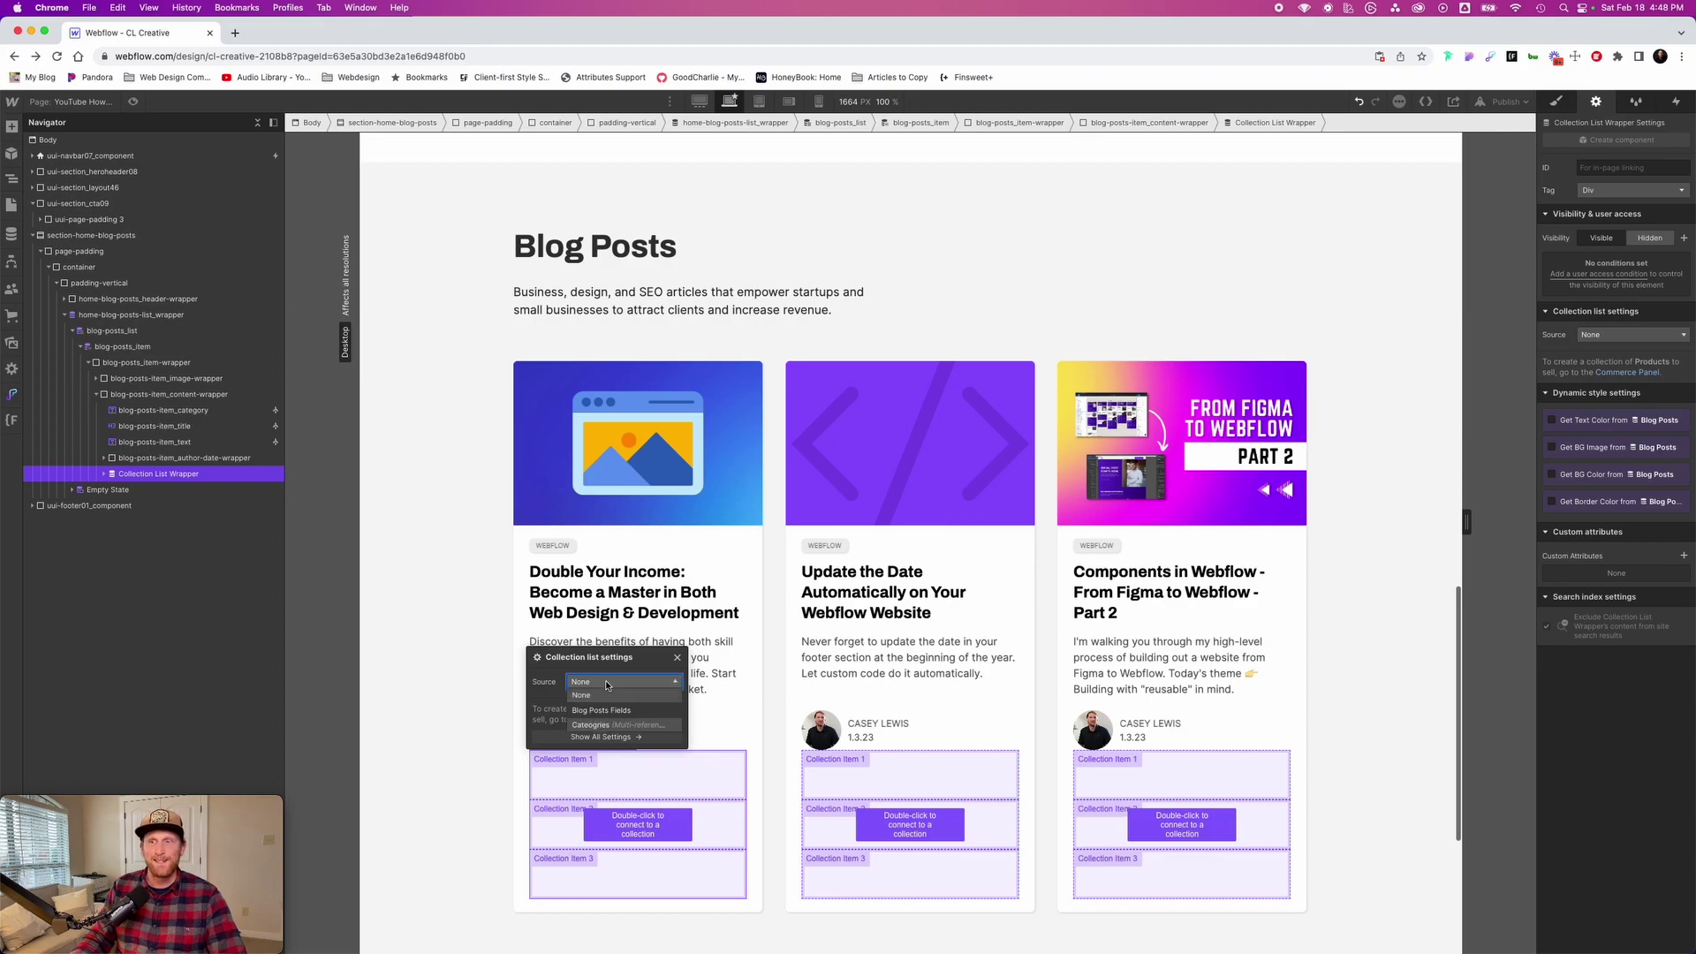
{"action": "left_click", "coordinate": [625, 726]}
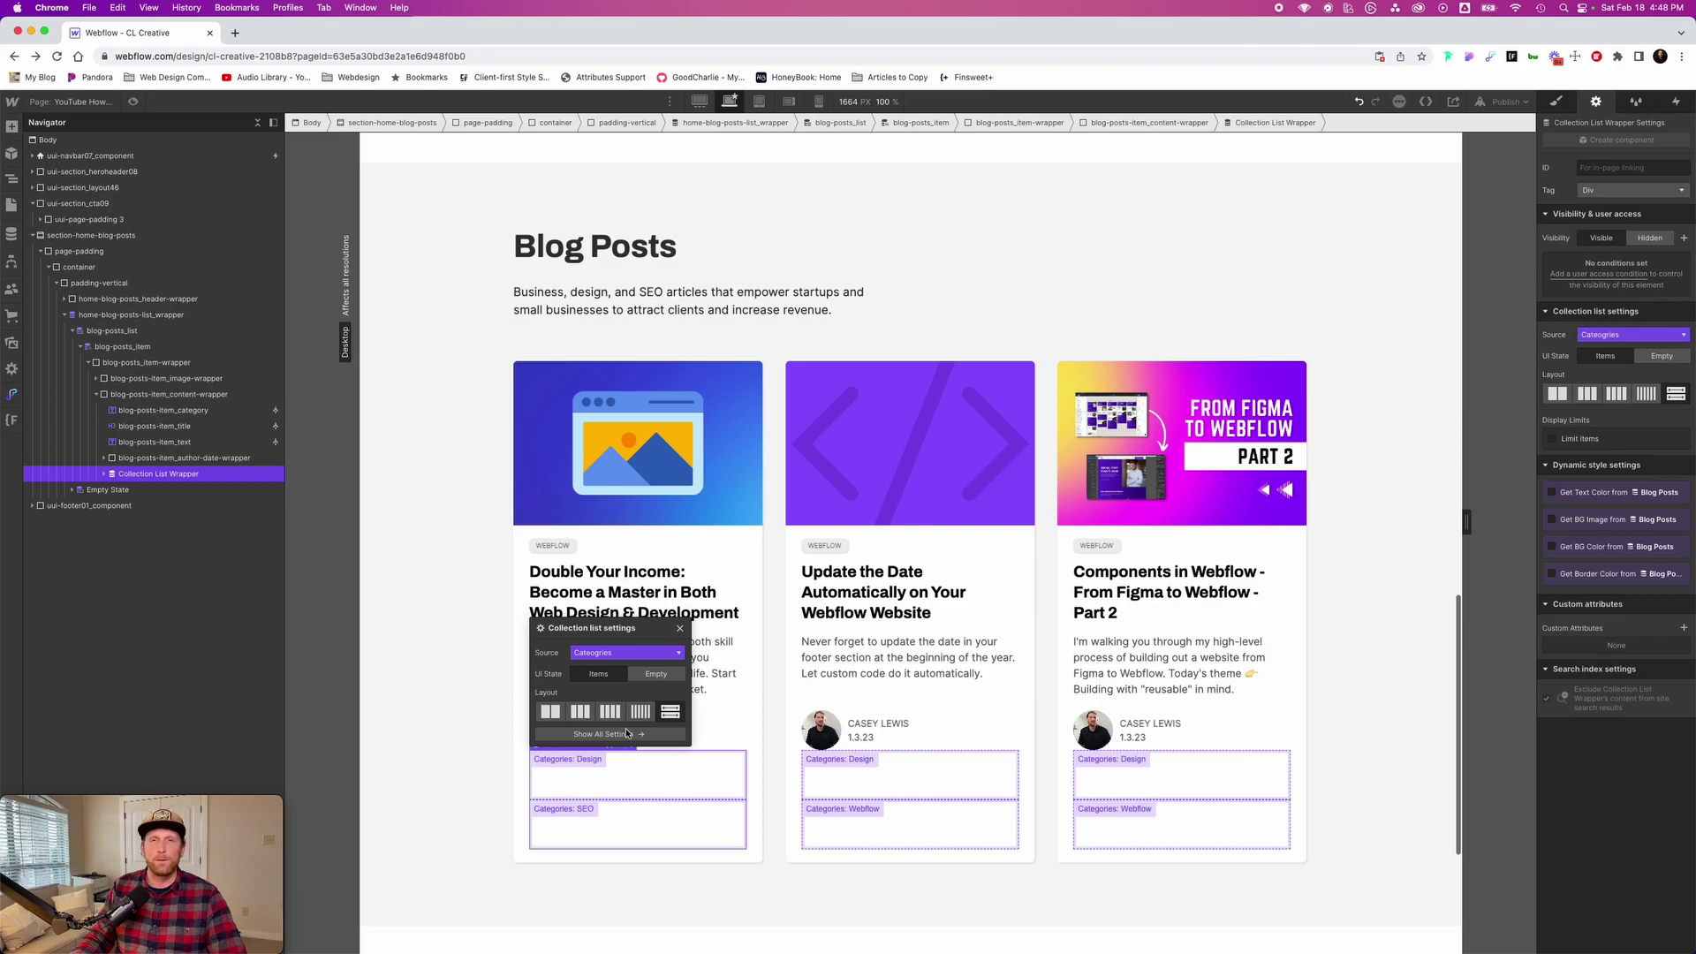
{"action": "left_click", "coordinate": [105, 474]}
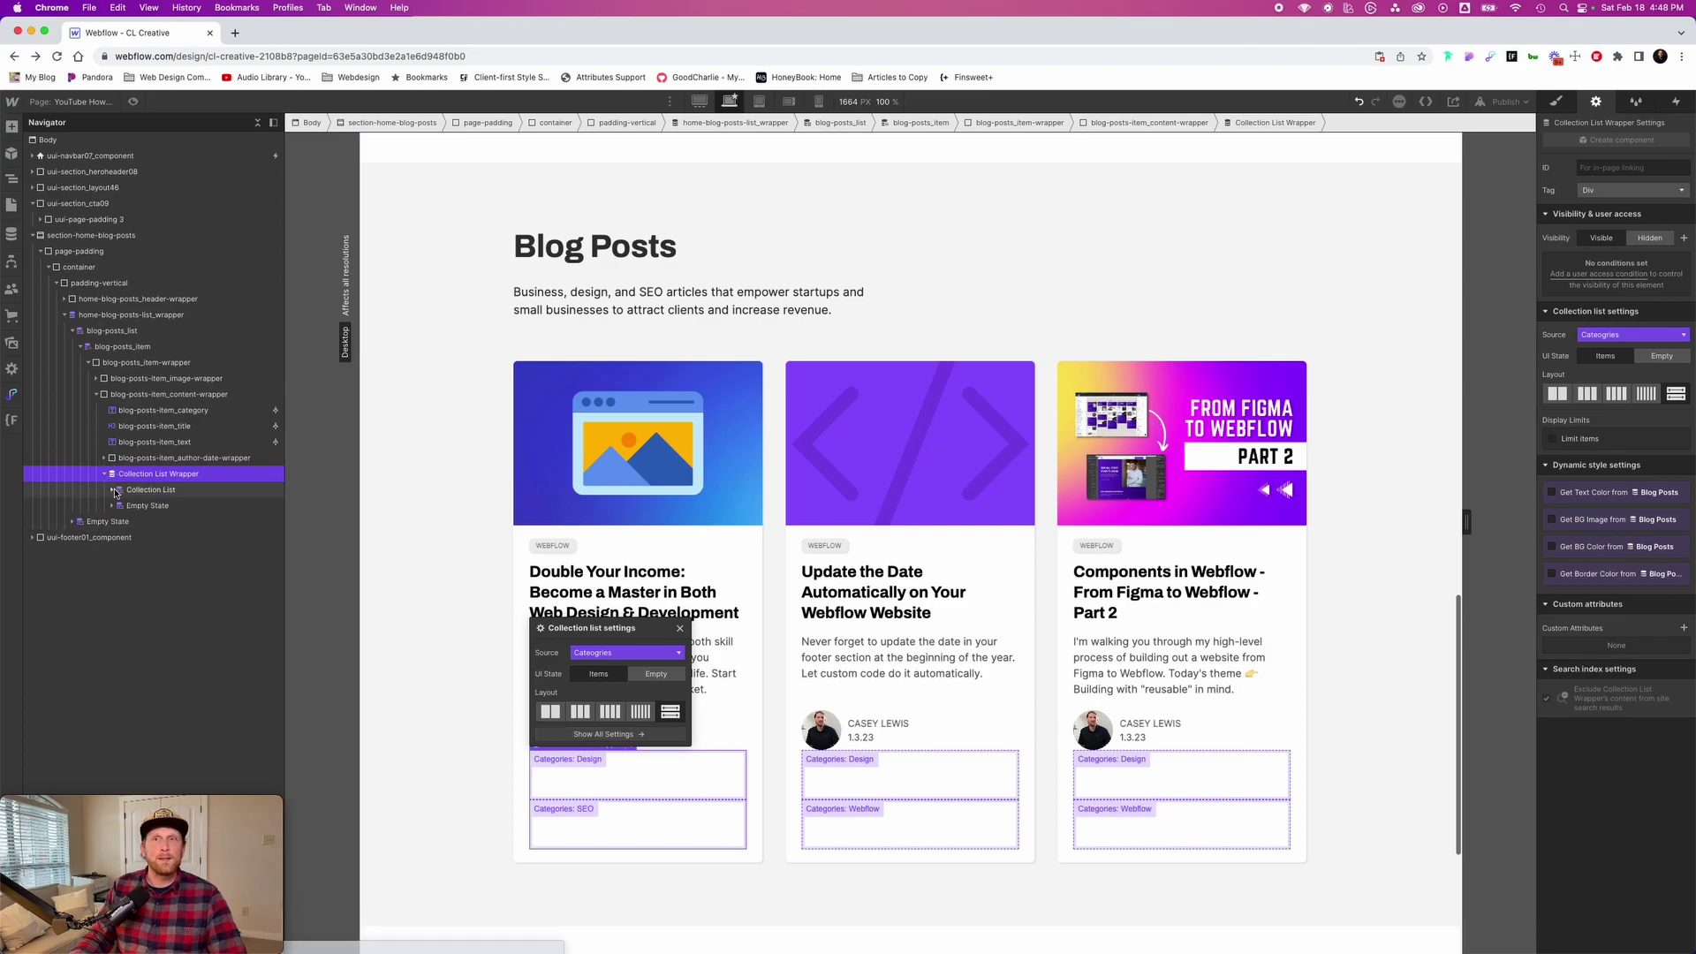
{"action": "left_click", "coordinate": [112, 490]}
{"action": "left_click", "coordinate": [159, 506]}
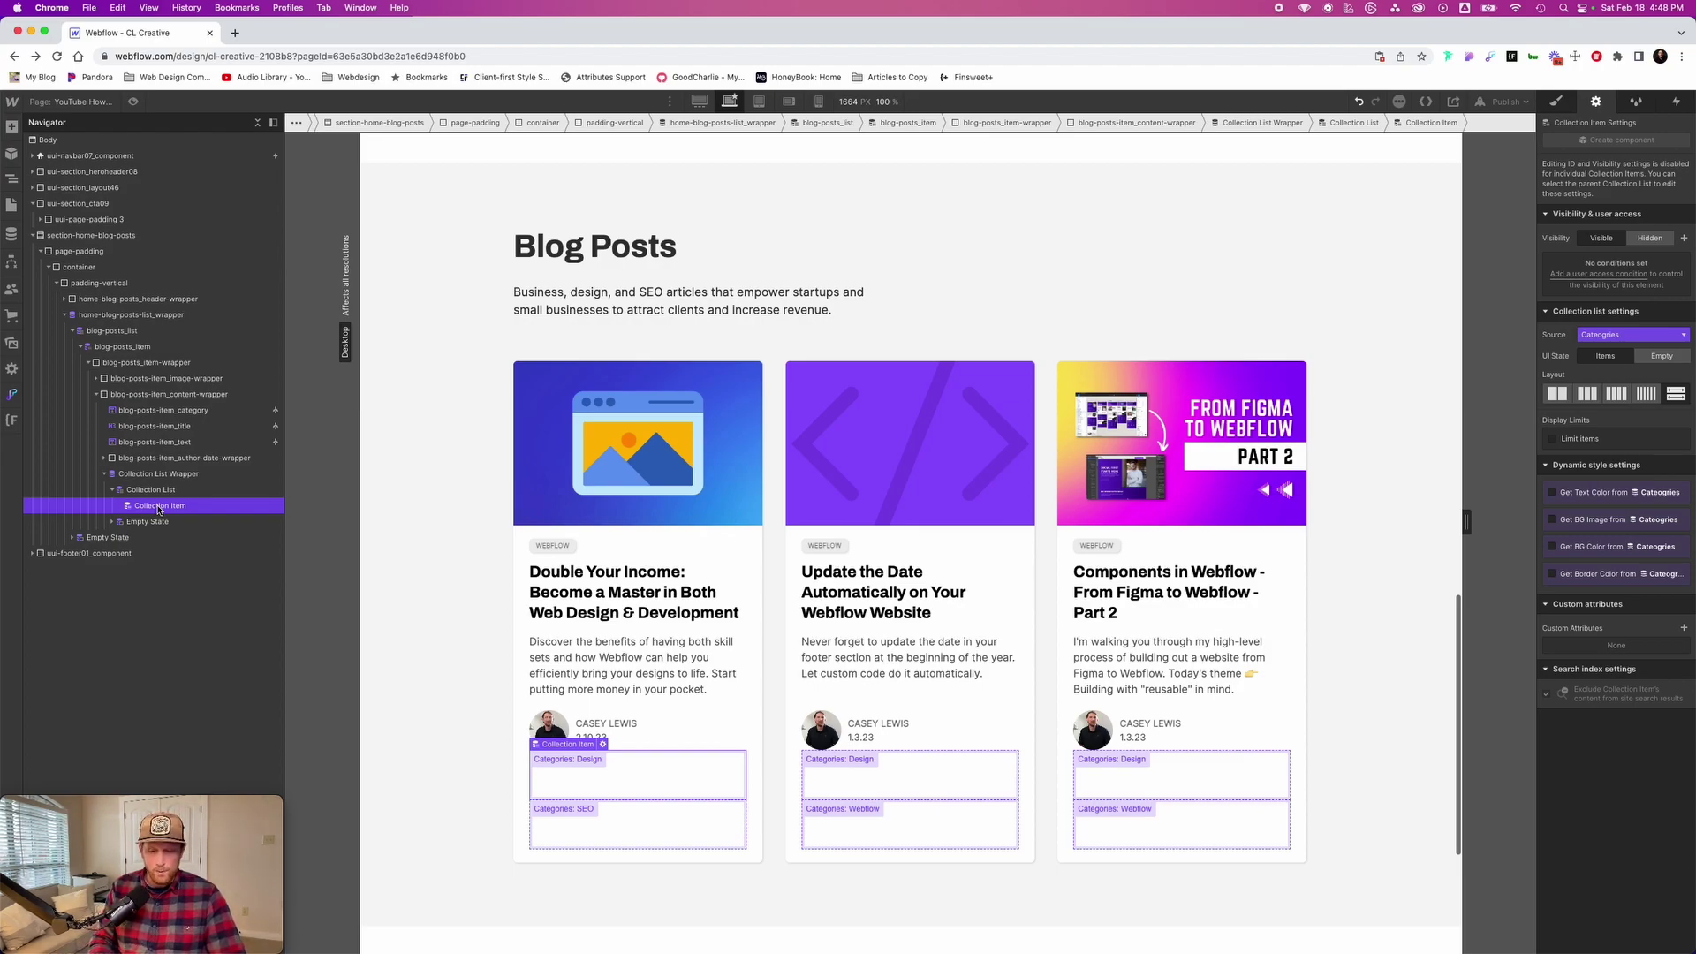
Add a Text Block to the collection item that displays the category Name
{"action": "key", "text": "super+e"}
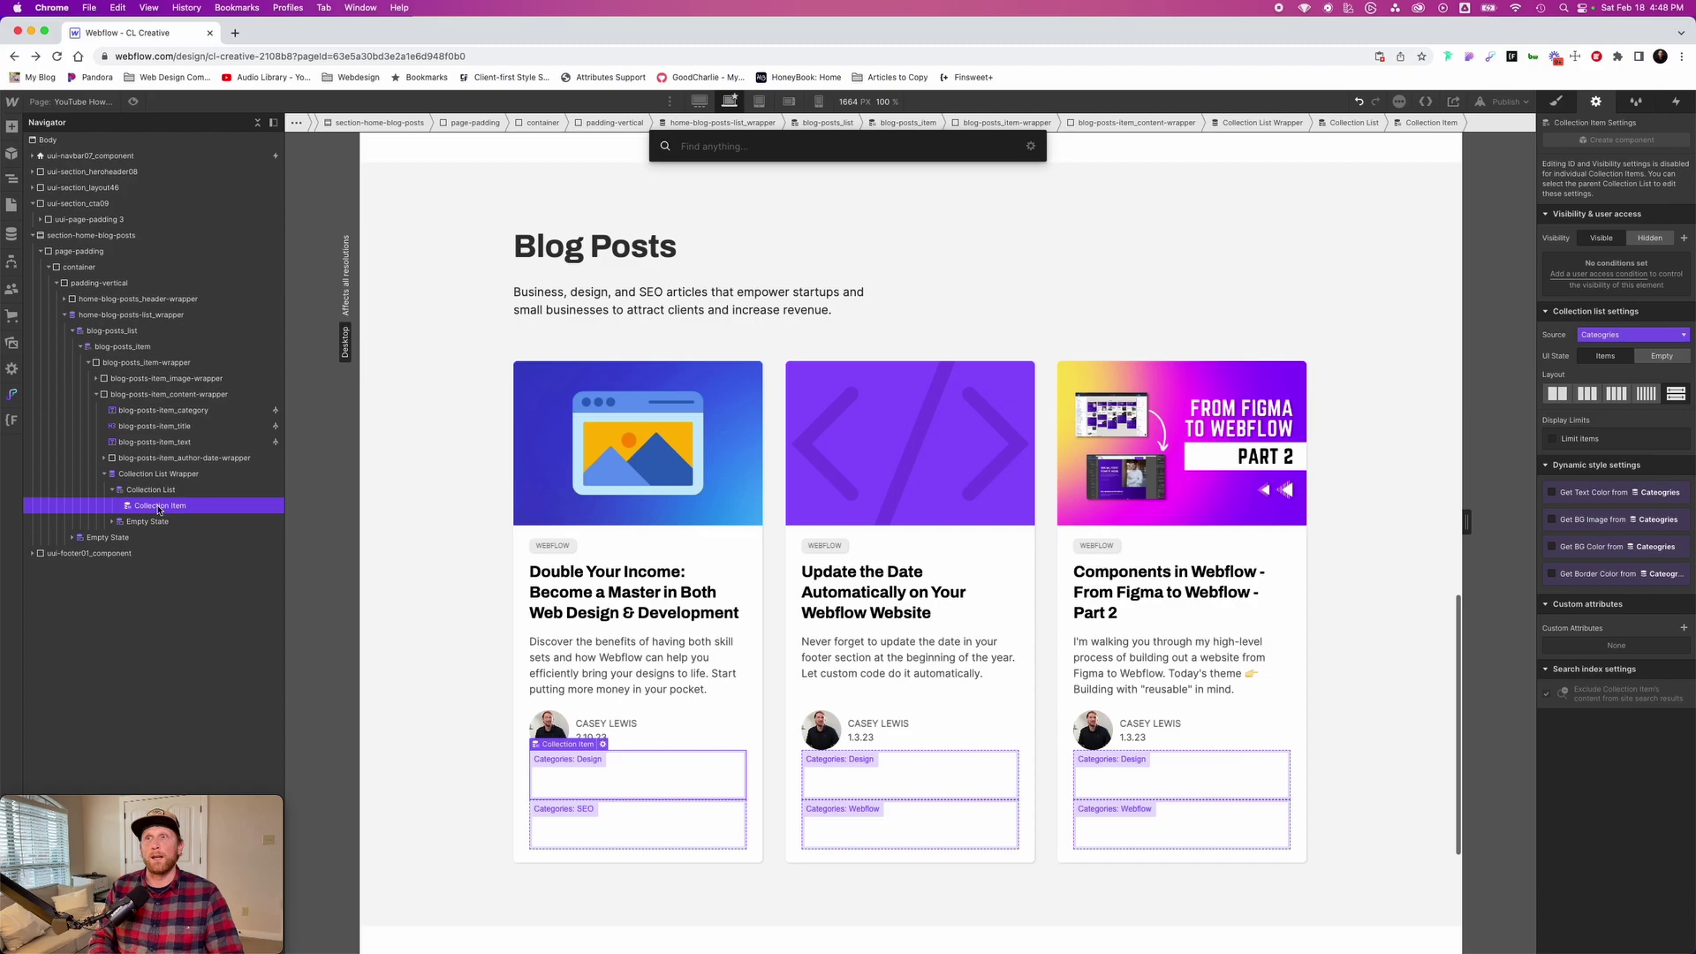
{"action": "type", "text": "text"}
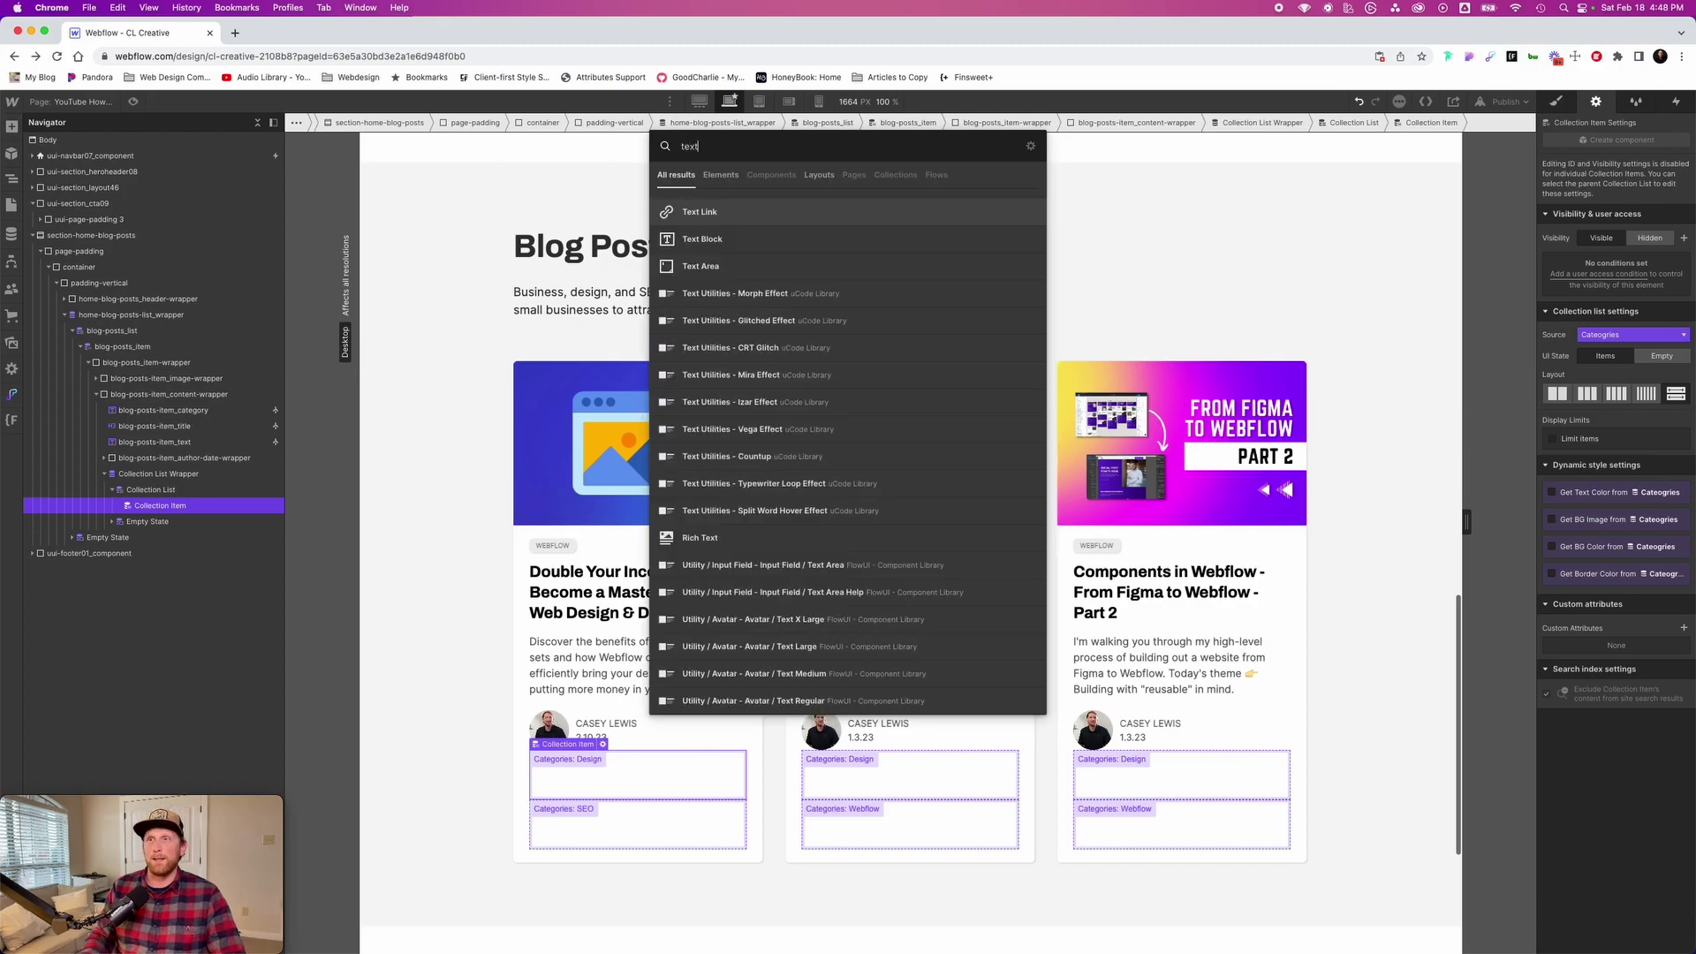
{"action": "left_click", "coordinate": [712, 238]}
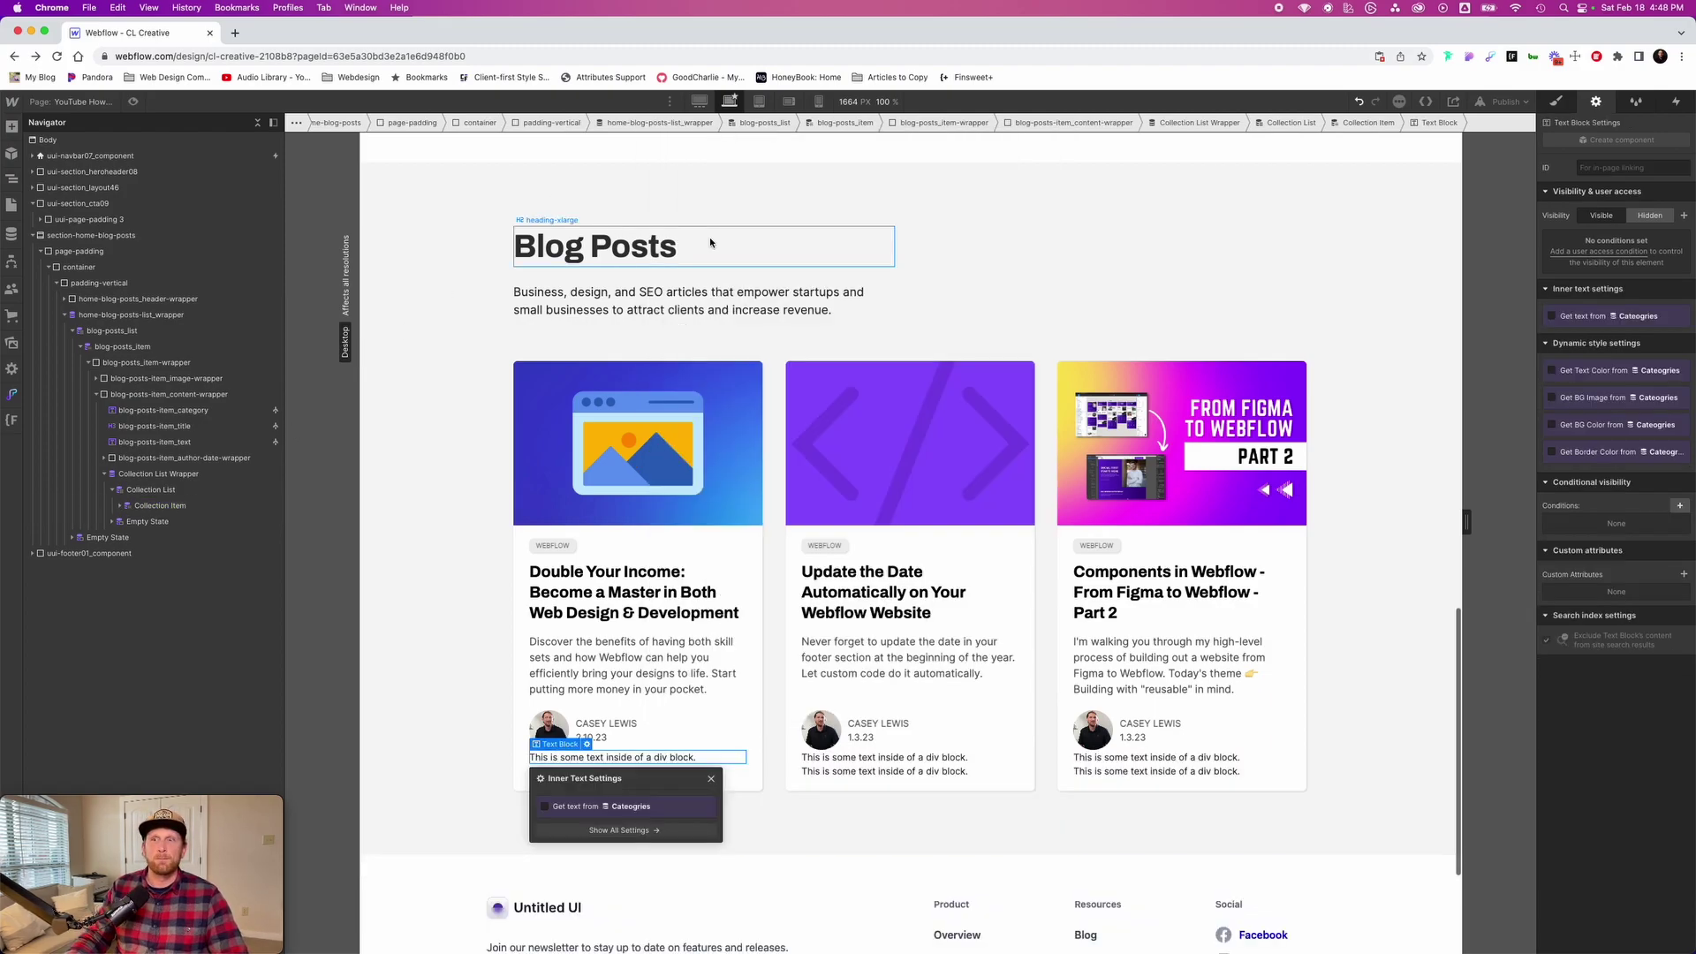
{"action": "left_click", "coordinate": [544, 809]}
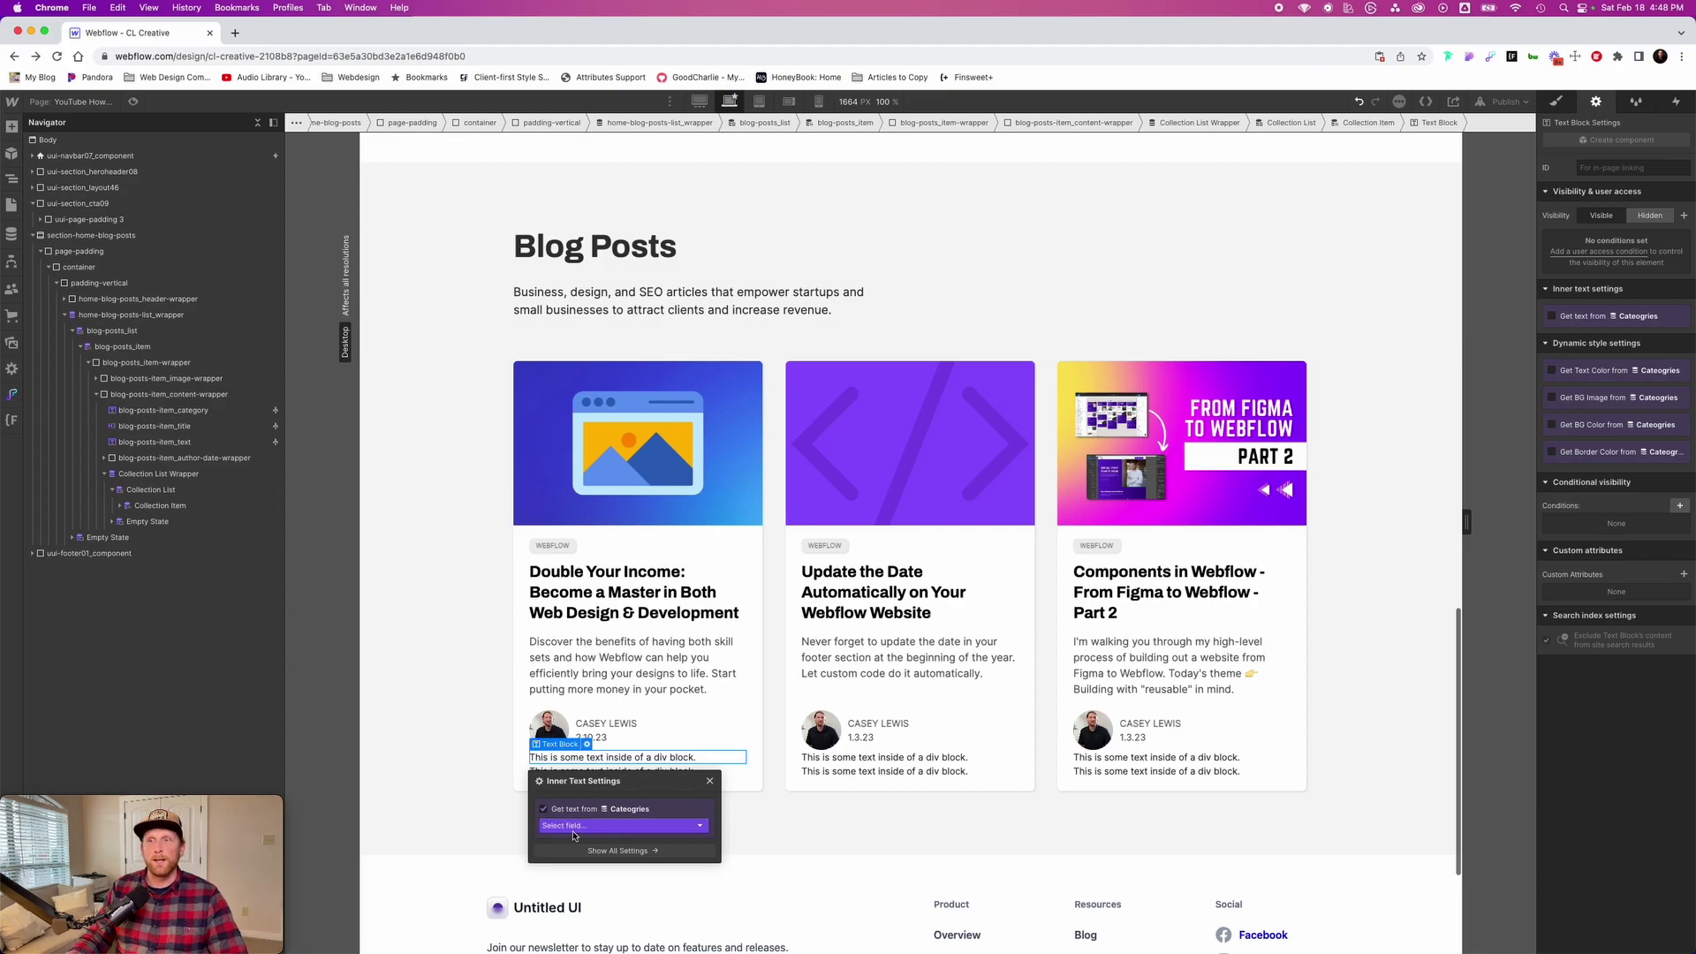
{"action": "left_click", "coordinate": [572, 828]}
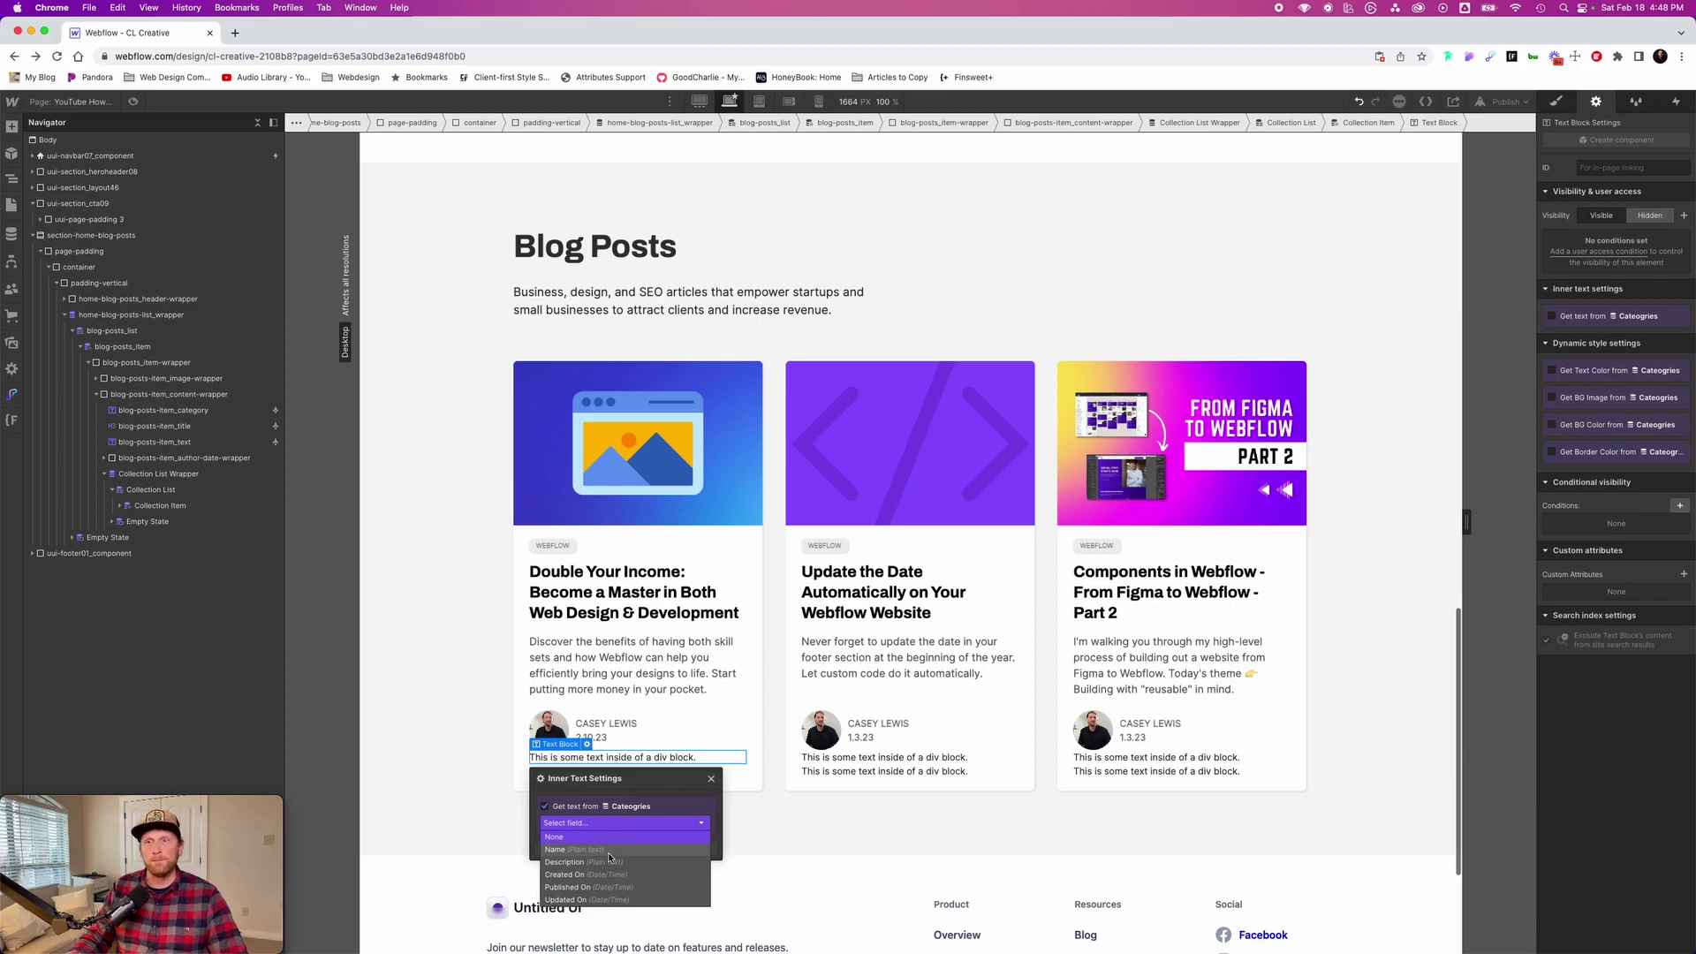
{"action": "left_click", "coordinate": [609, 852]}
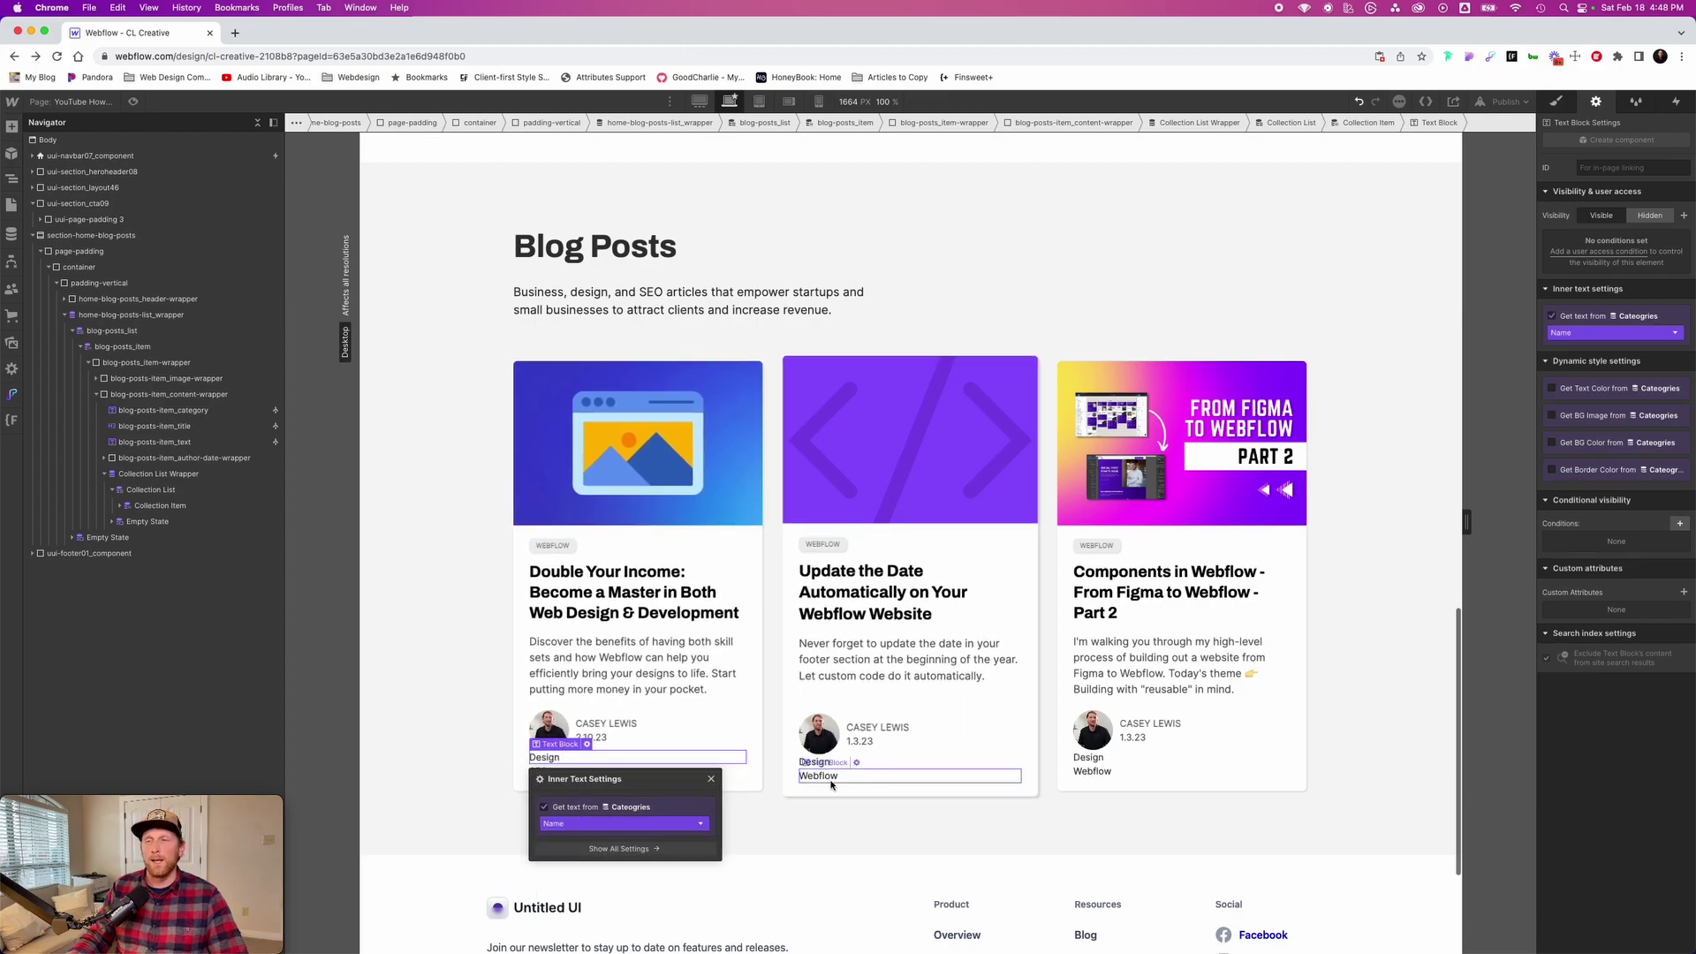
{"action": "left_click", "coordinate": [563, 548]}
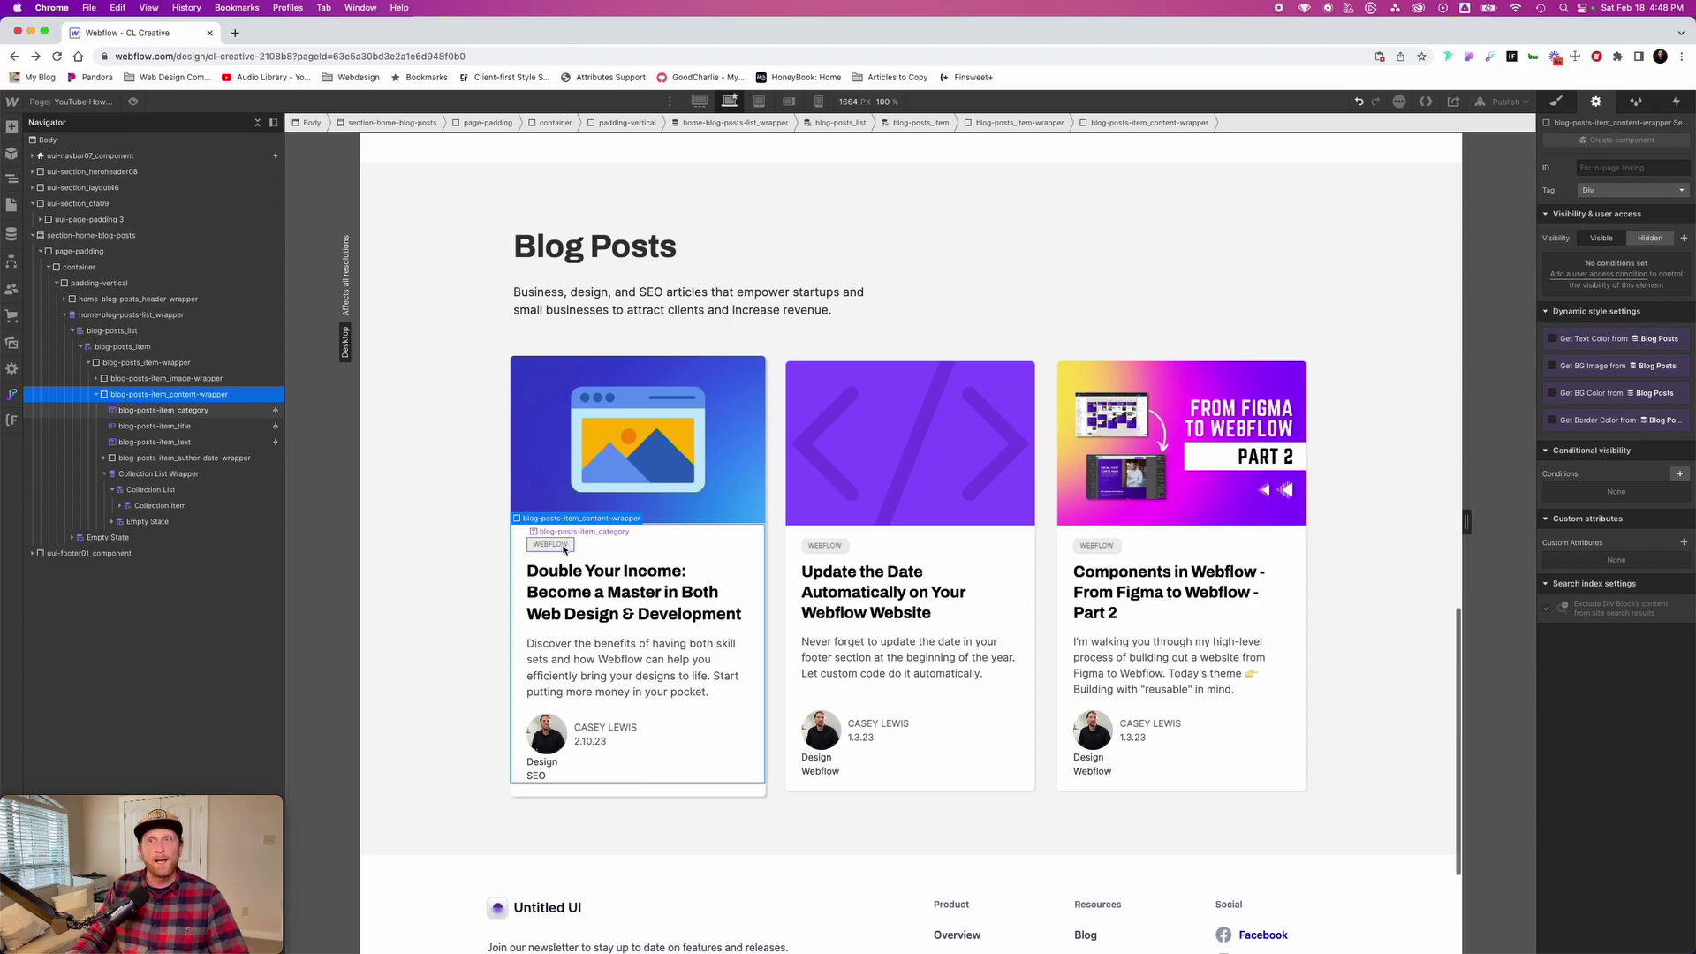
Apply the old tag's blog-posts-item_category class to the nested category Text Block
{"action": "left_click", "coordinate": [562, 548]}
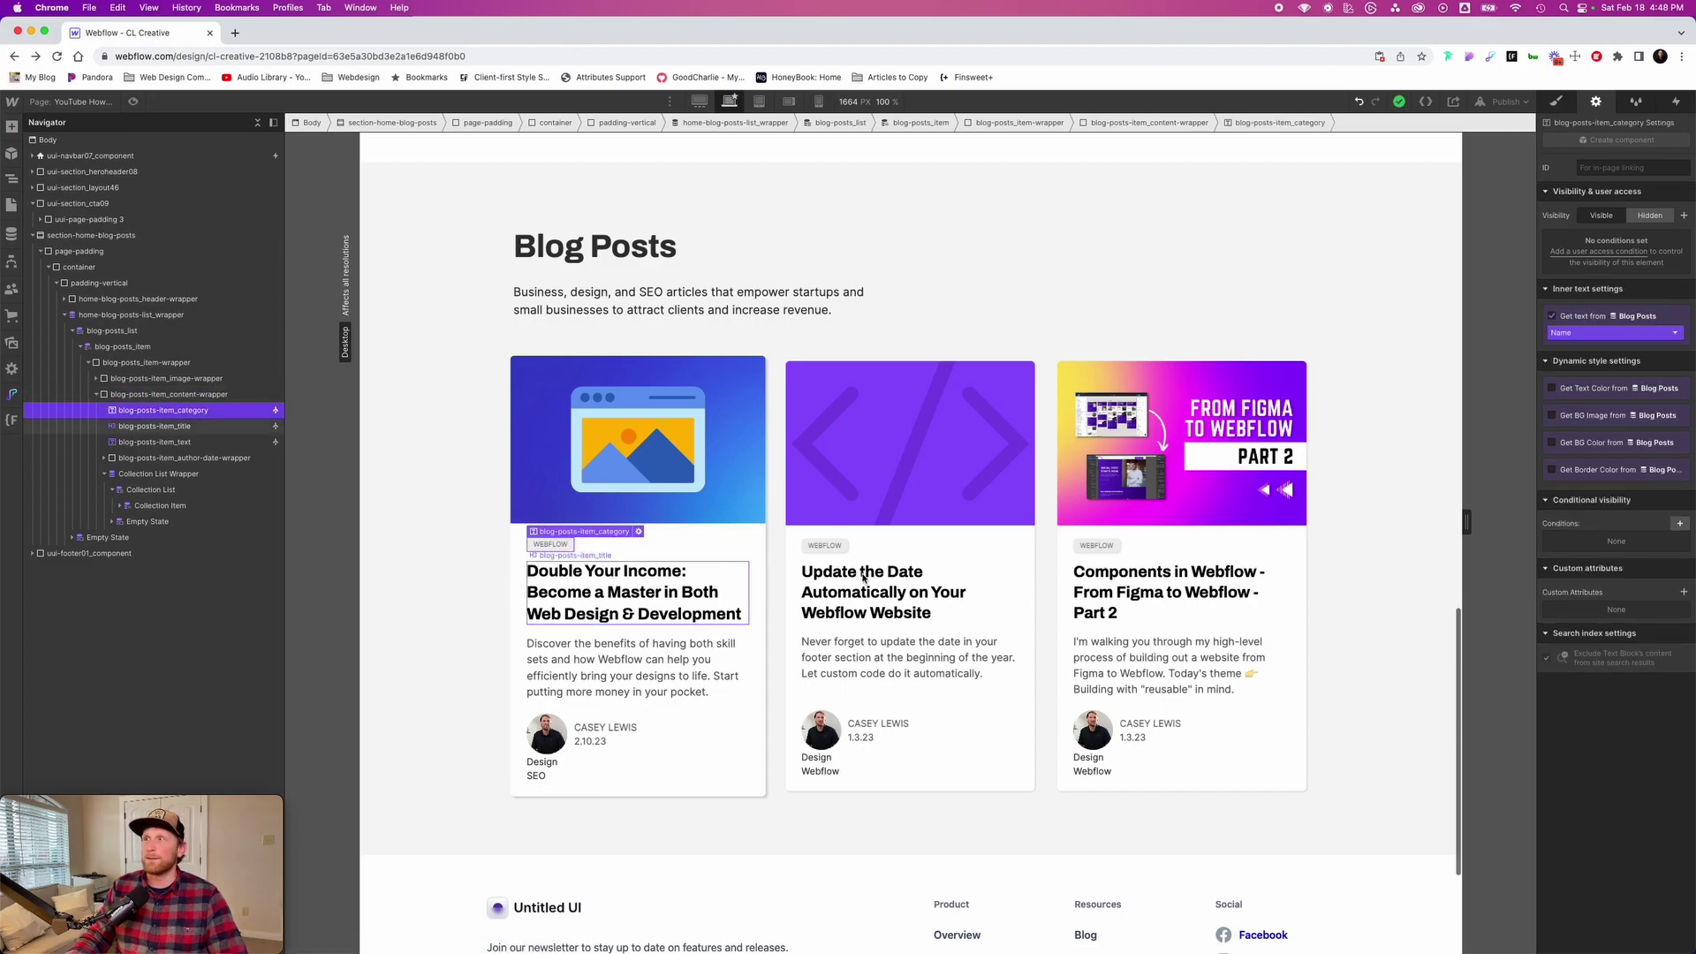
{"action": "left_click", "coordinate": [1558, 103]}
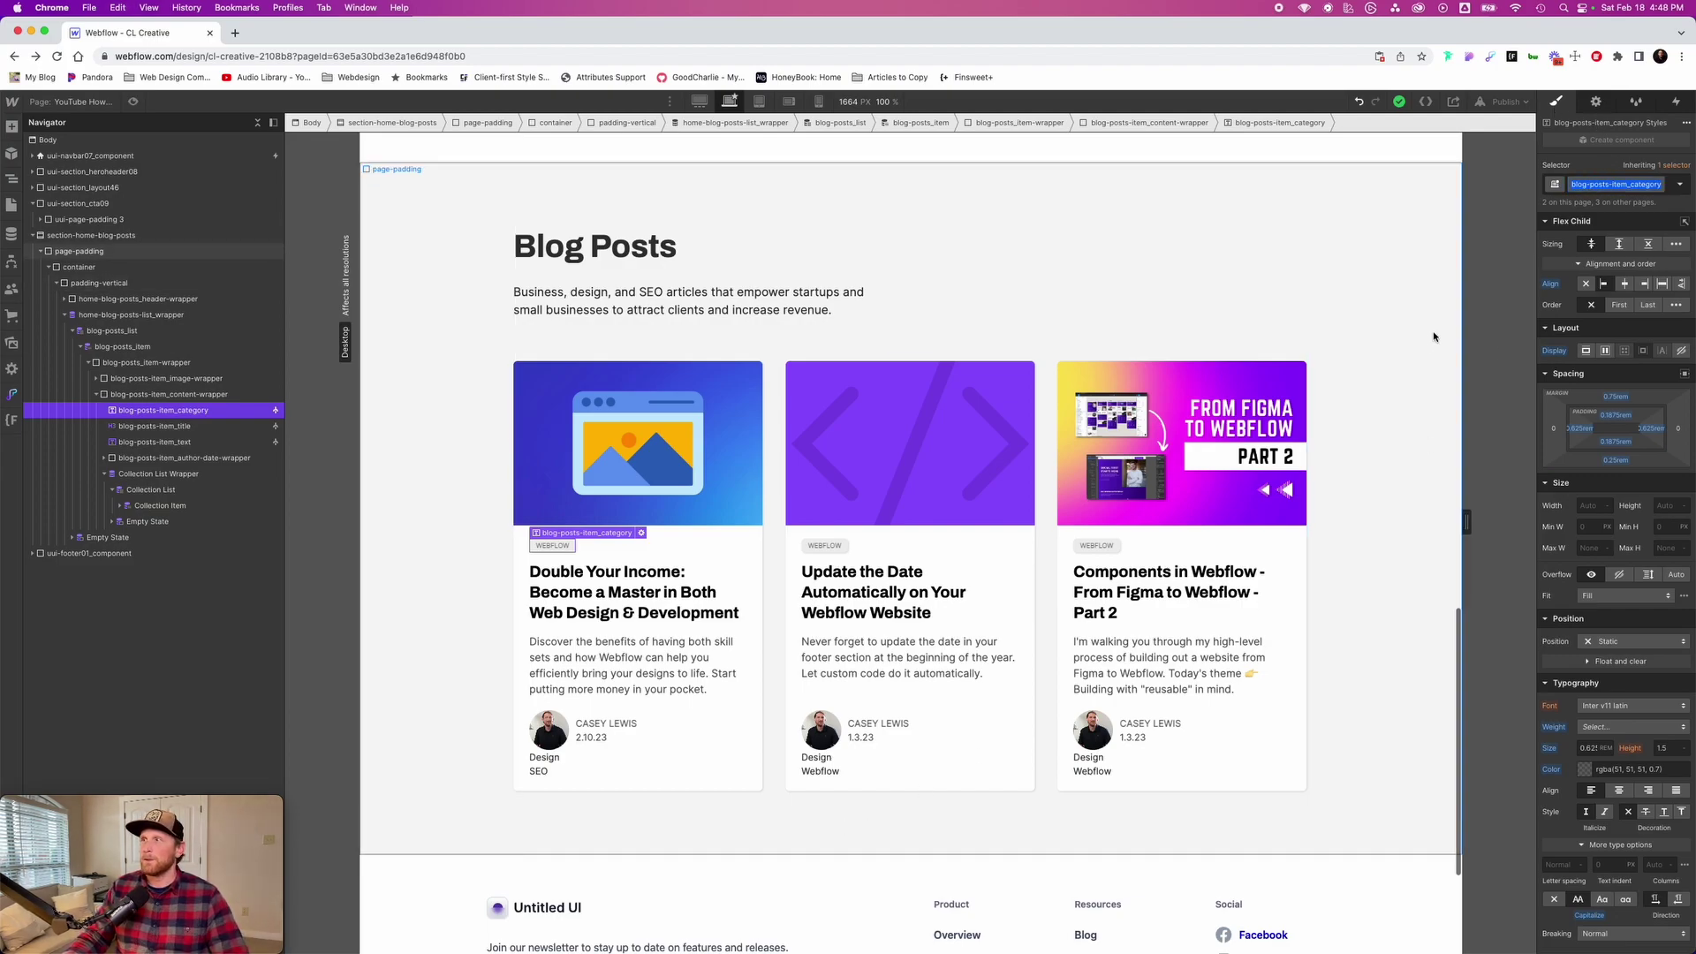
{"action": "left_click", "coordinate": [544, 757]}
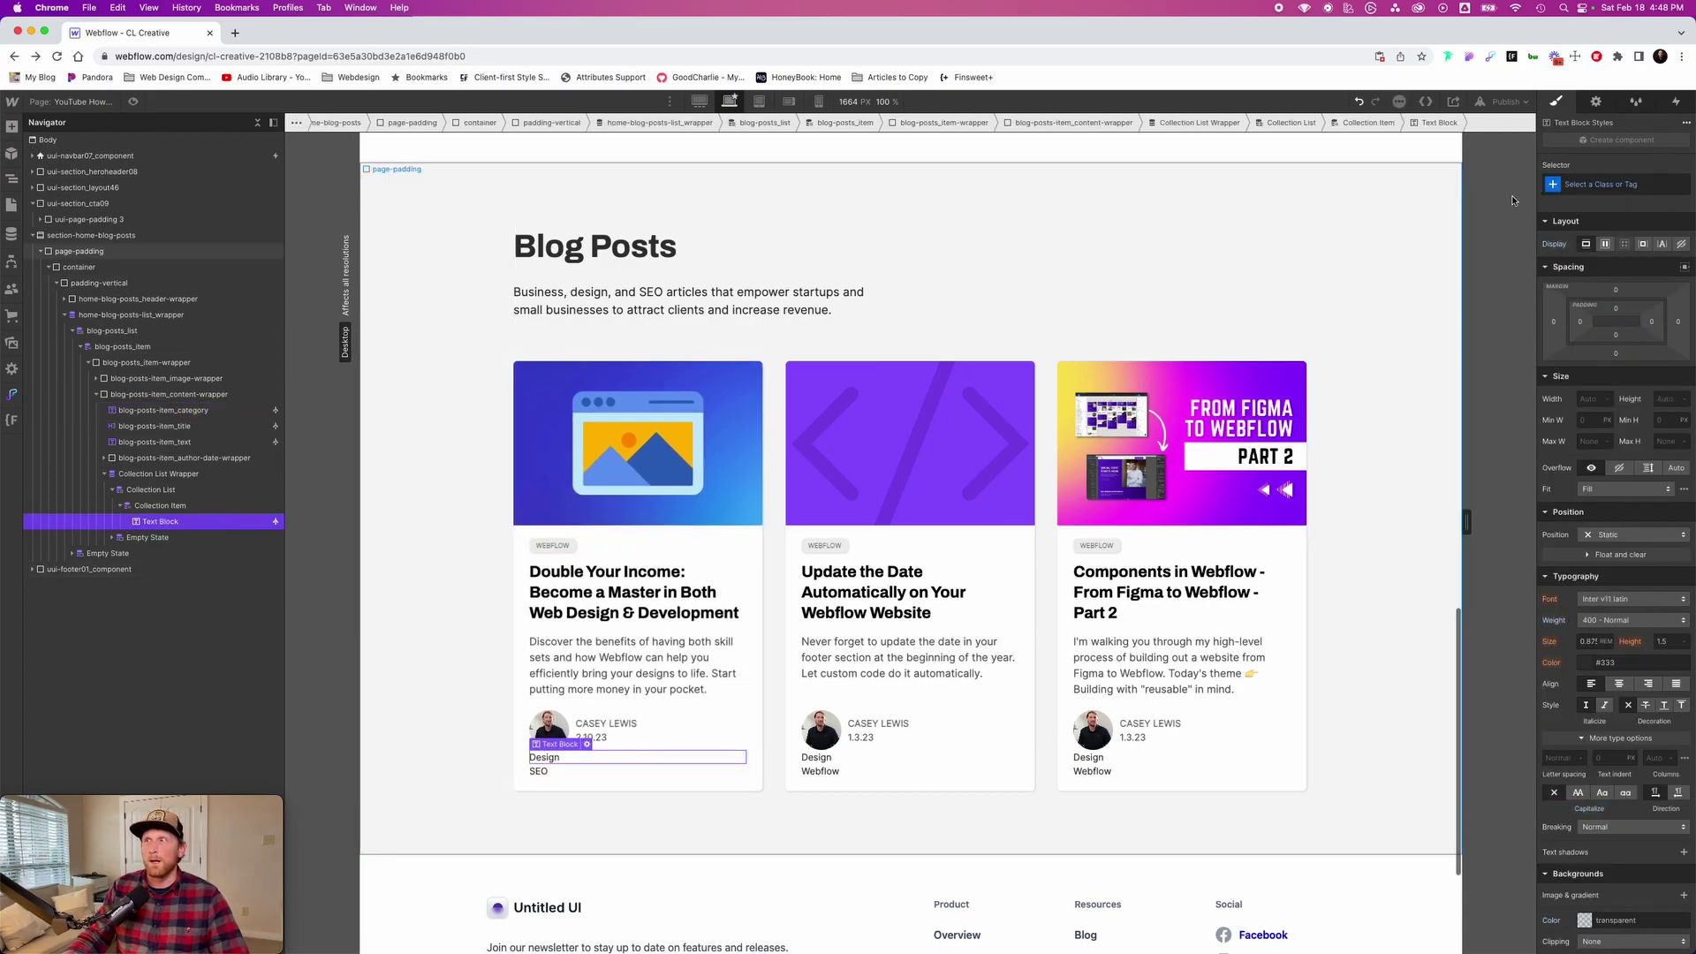
{"action": "left_click", "coordinate": [1604, 183]}
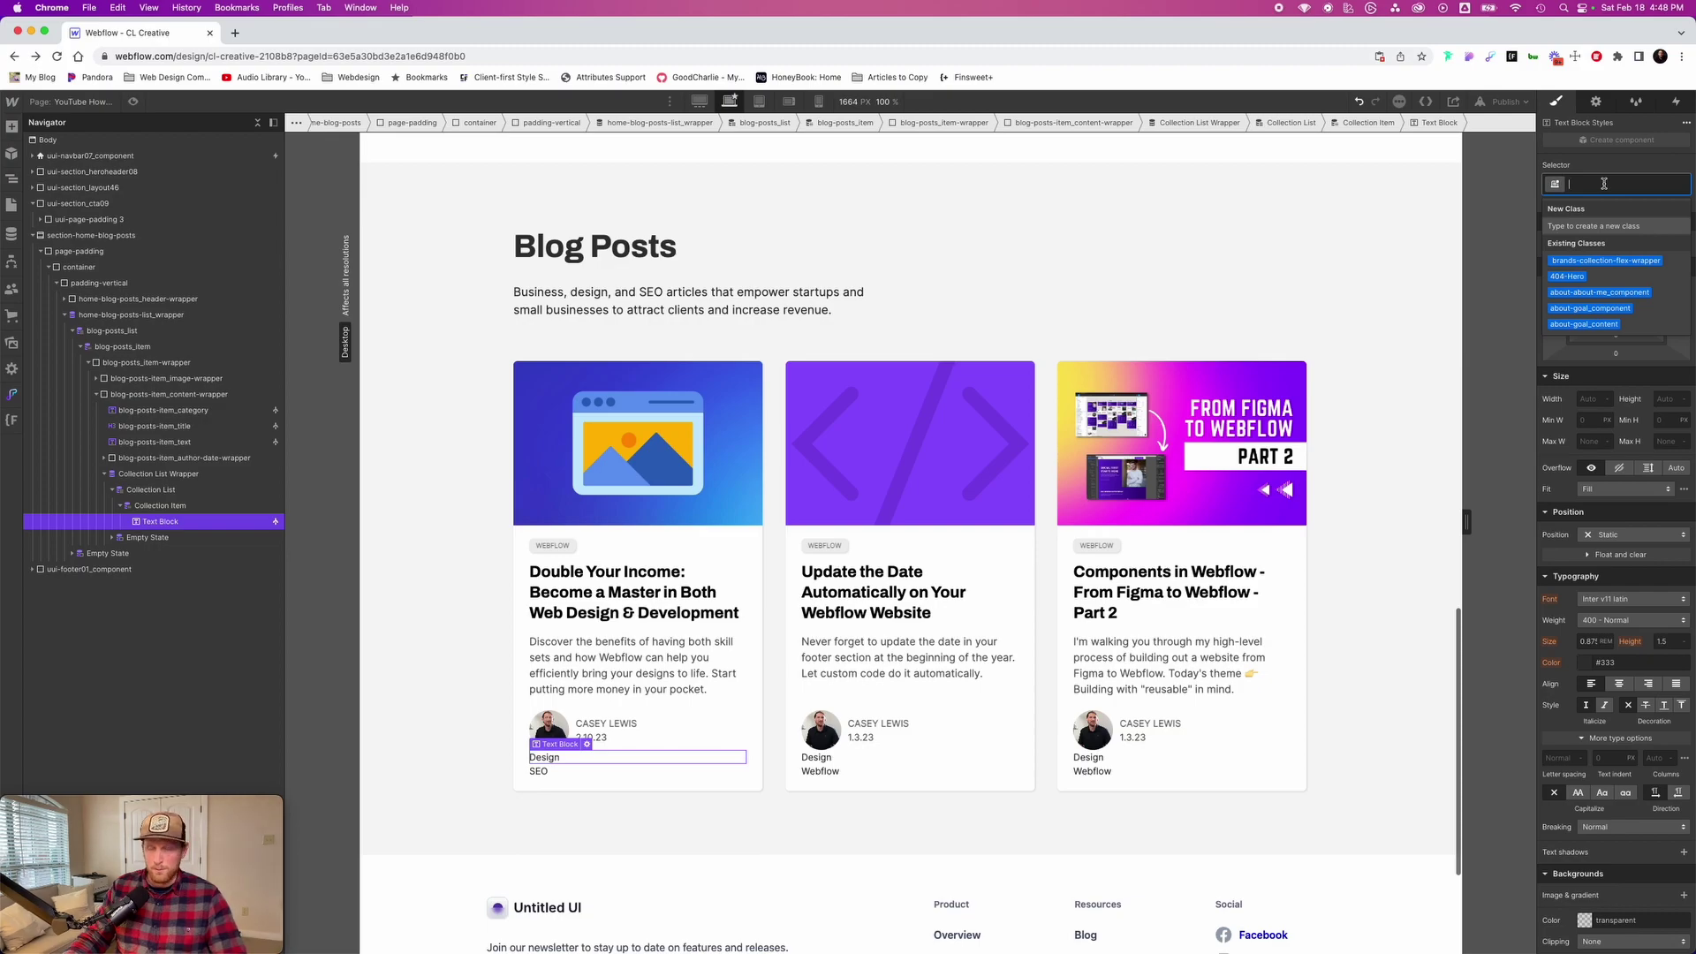
{"action": "type", "text": "blog-posts-item_category"}
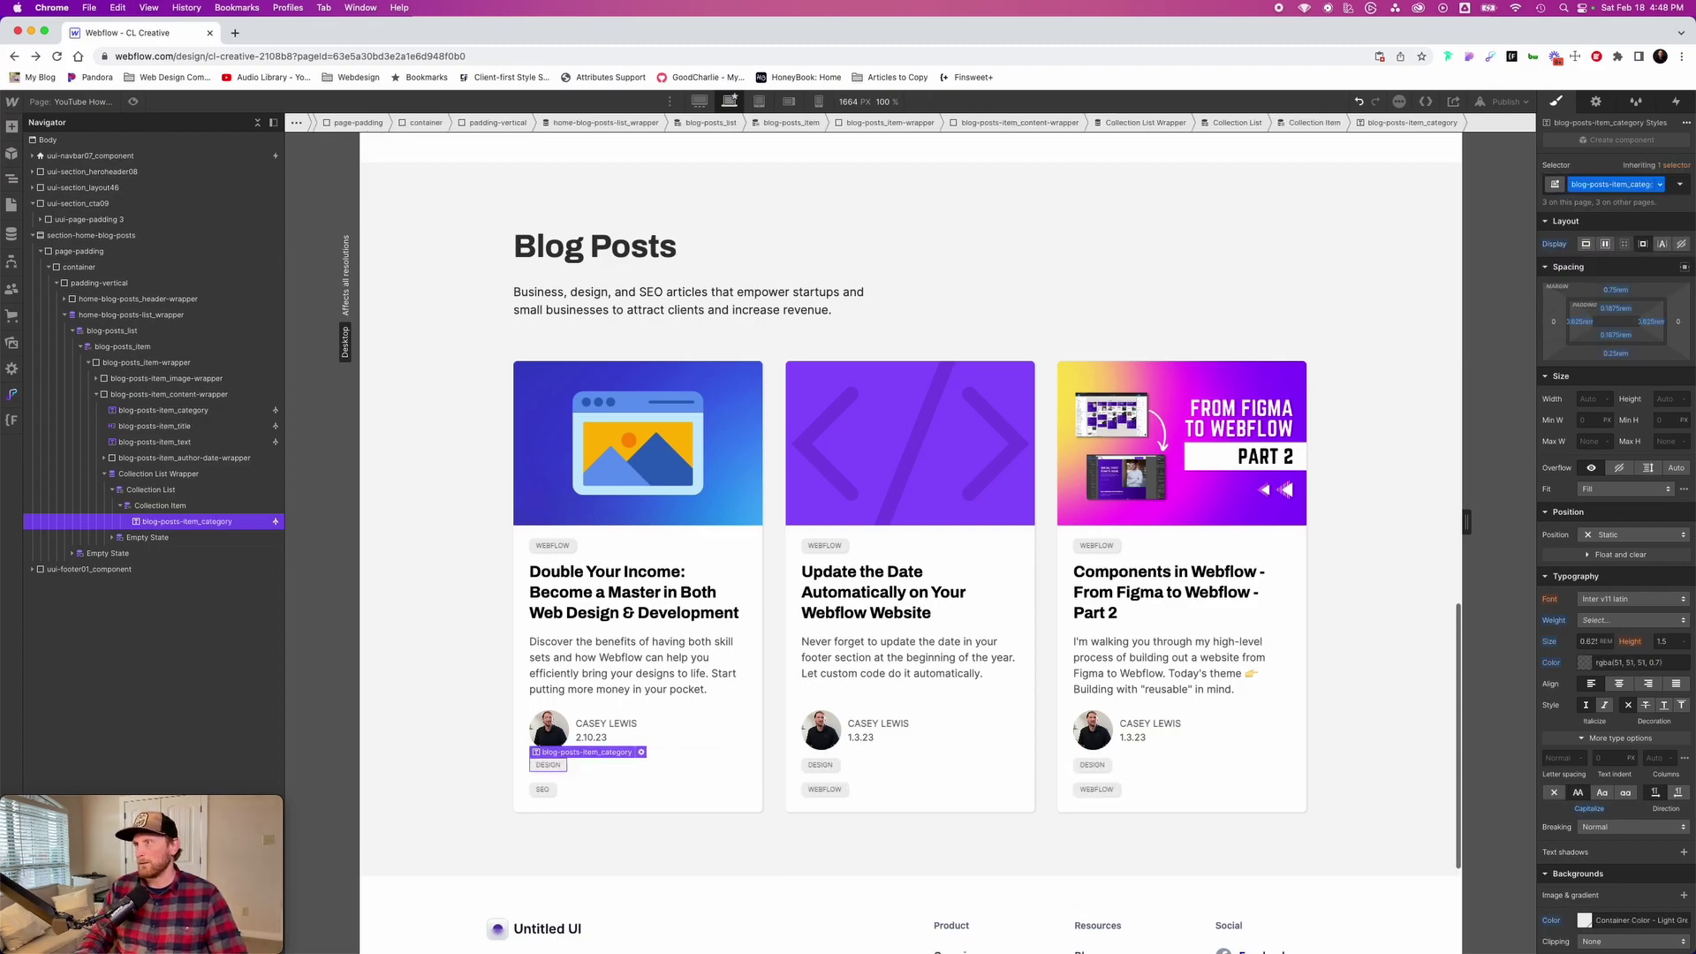
{"action": "key", "text": "Return"}
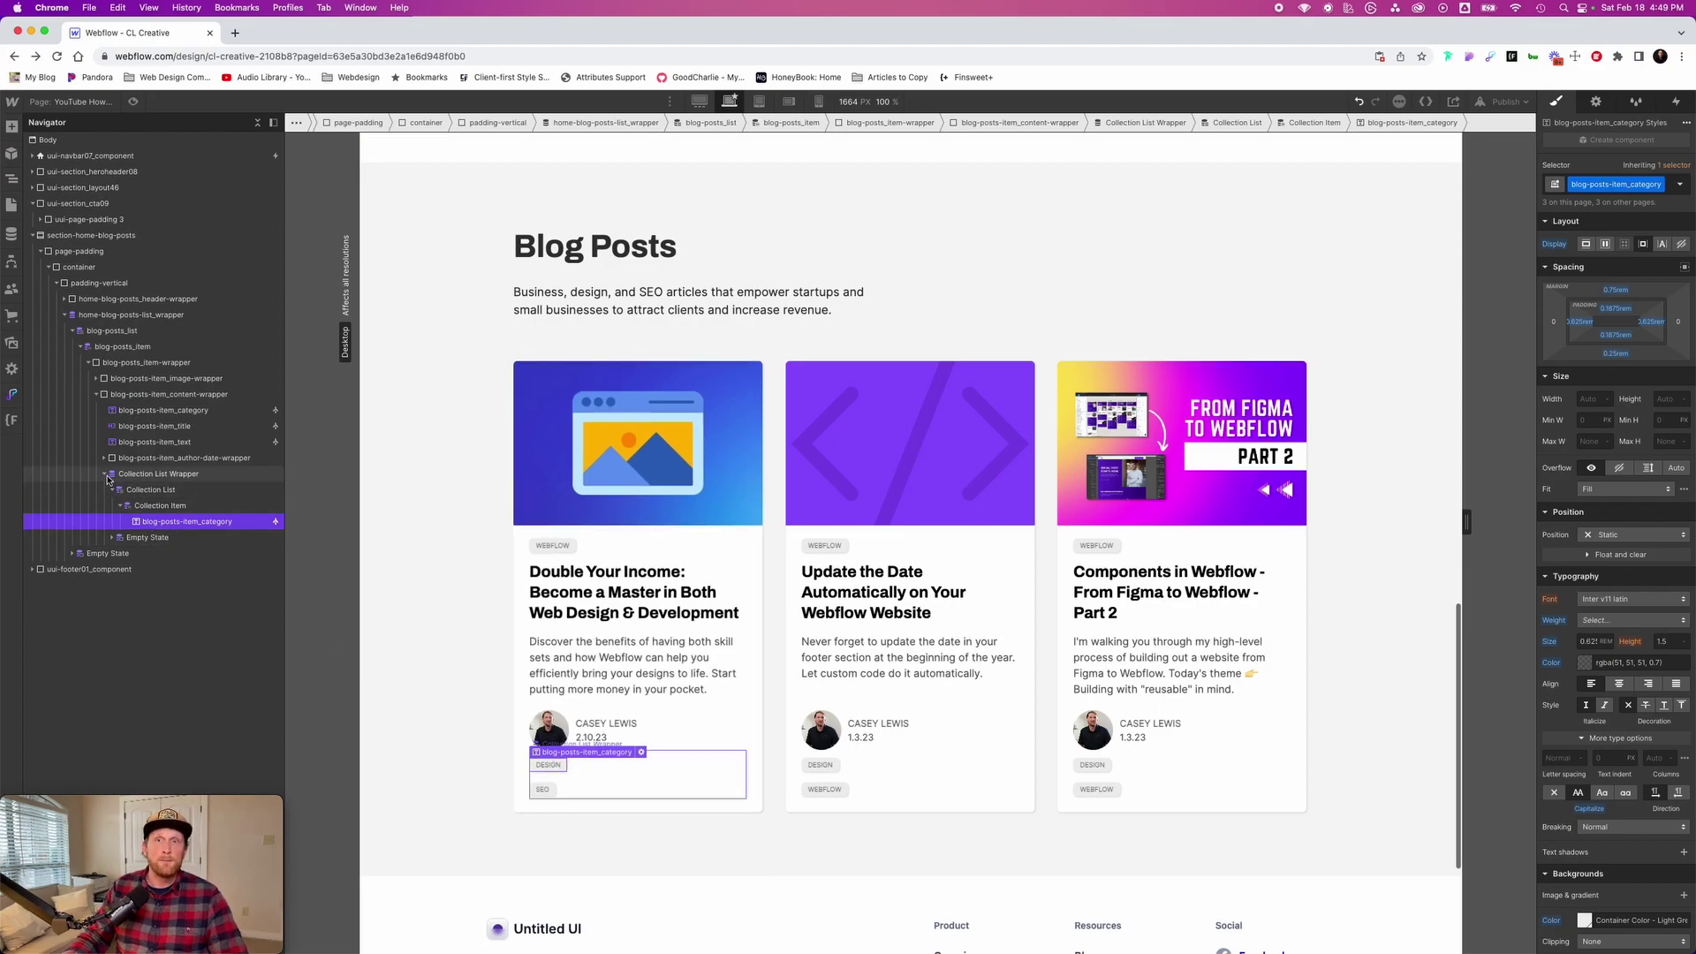
Move the Collection List Wrapper above the old tag, delete that tag, then select the Collection List
{"action": "left_click", "coordinate": [104, 474]}
{"action": "left_click_drag", "start_coordinate": [151, 476], "coordinate": [155, 425]}
{"action": "left_click", "coordinate": [155, 428]}
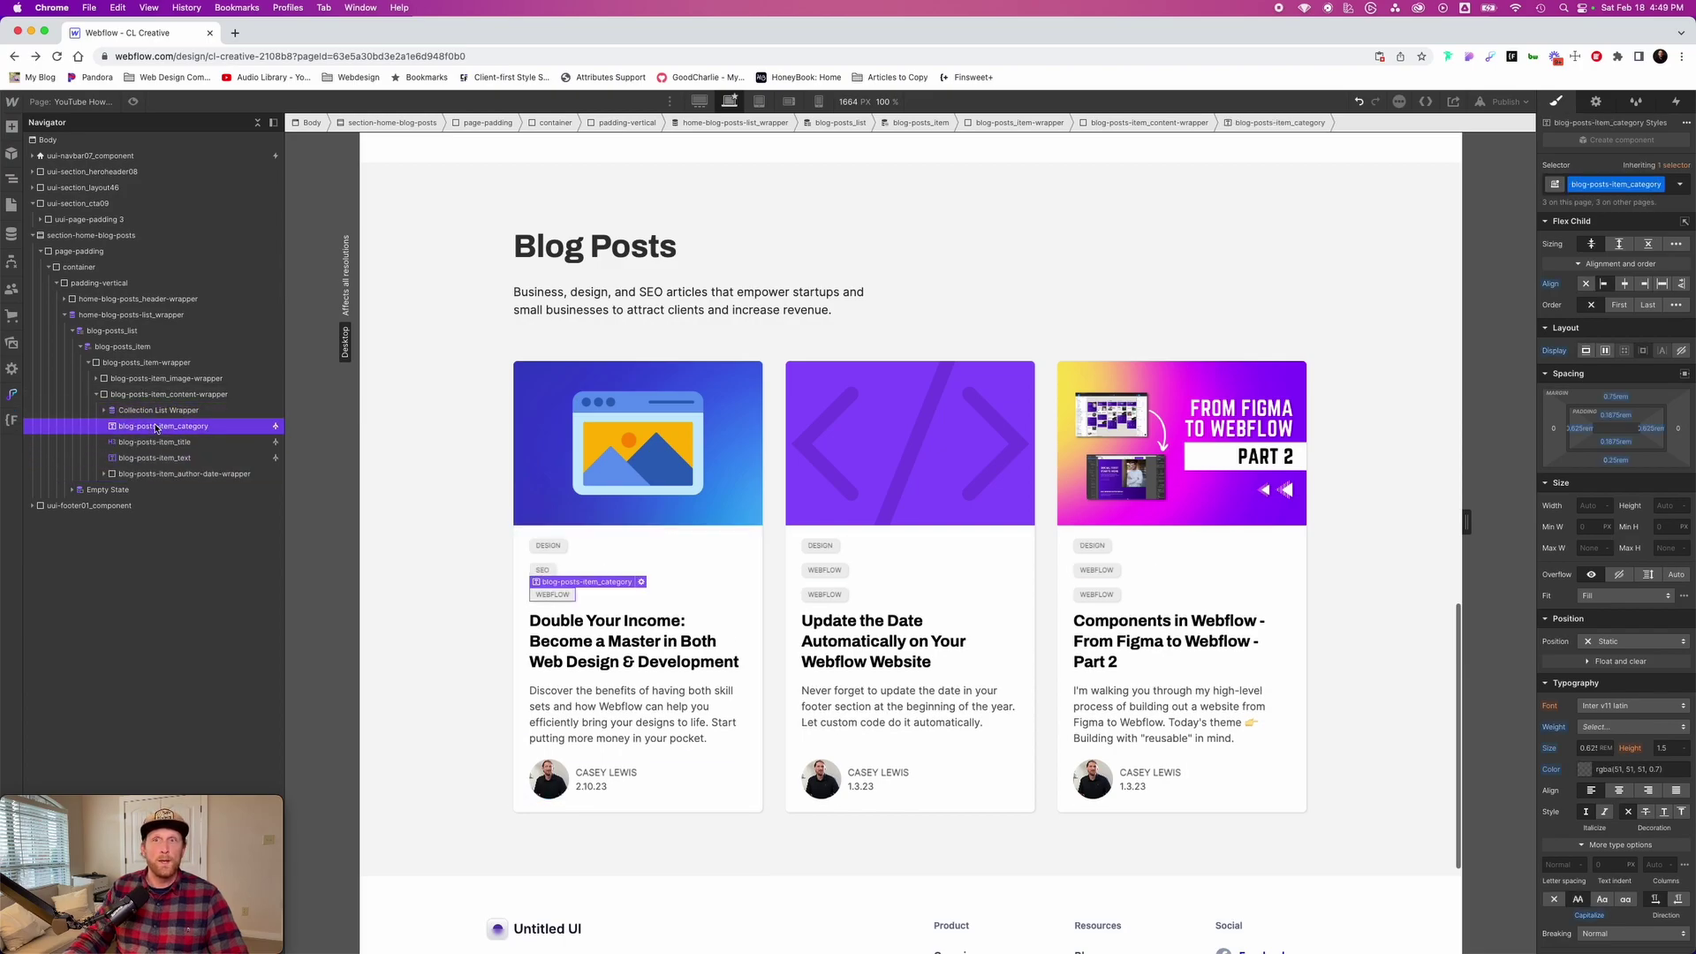
{"action": "key", "text": "Delete"}
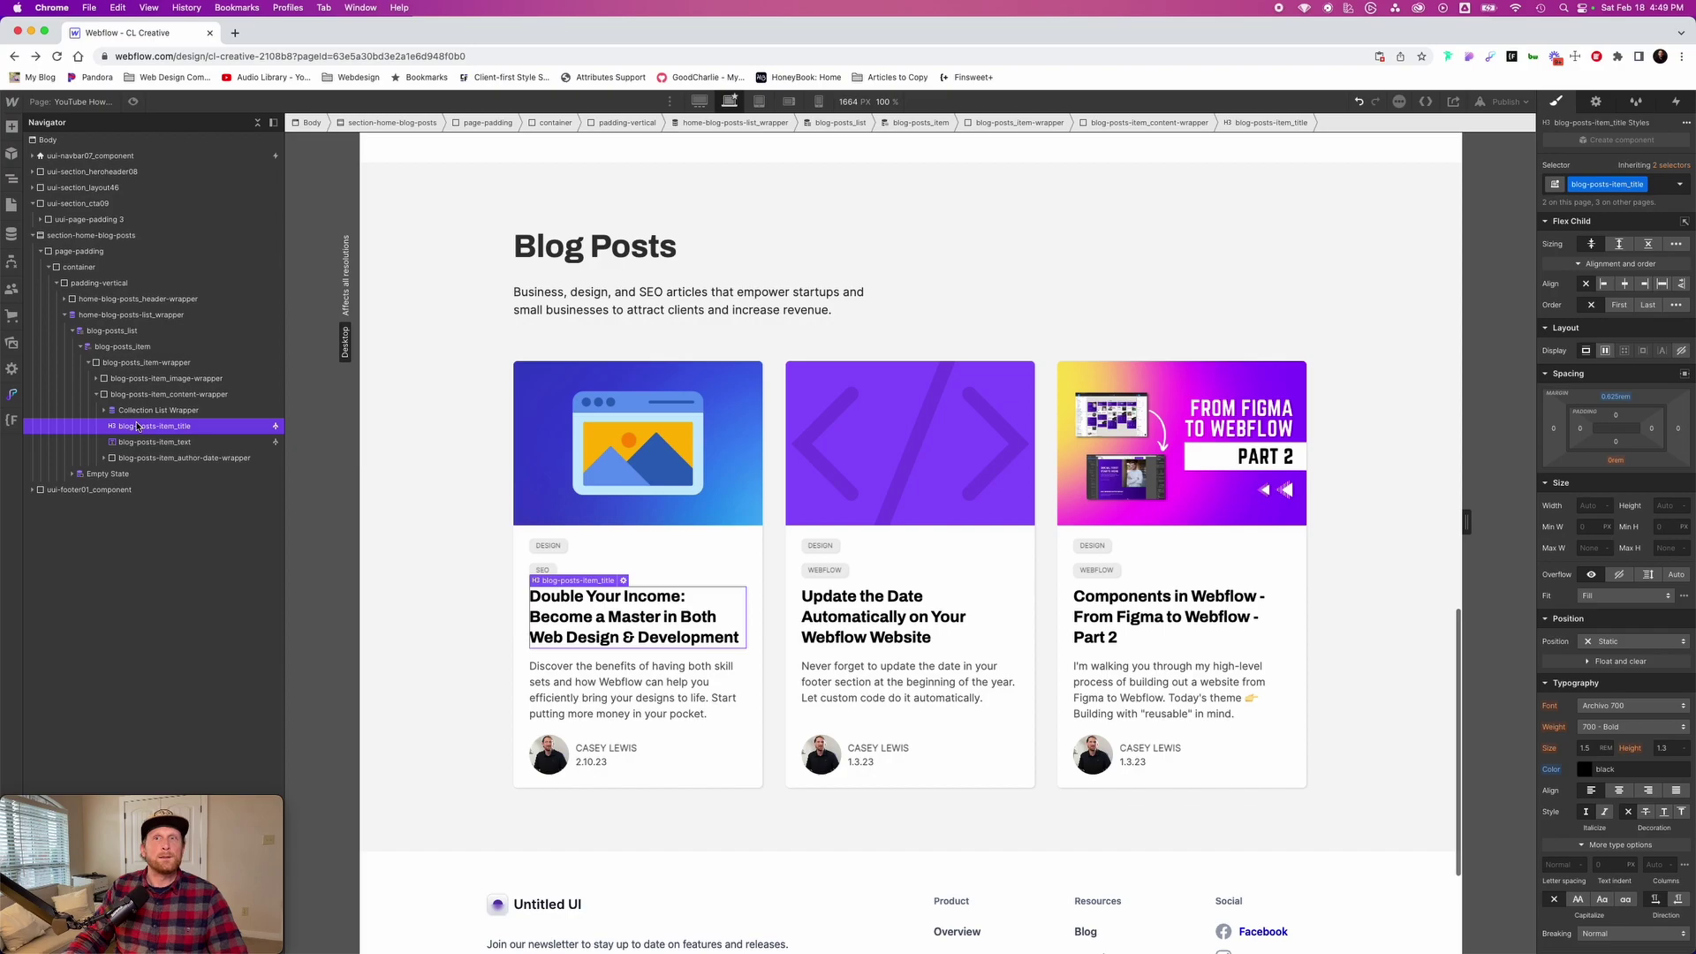
{"action": "left_click", "coordinate": [106, 412]}
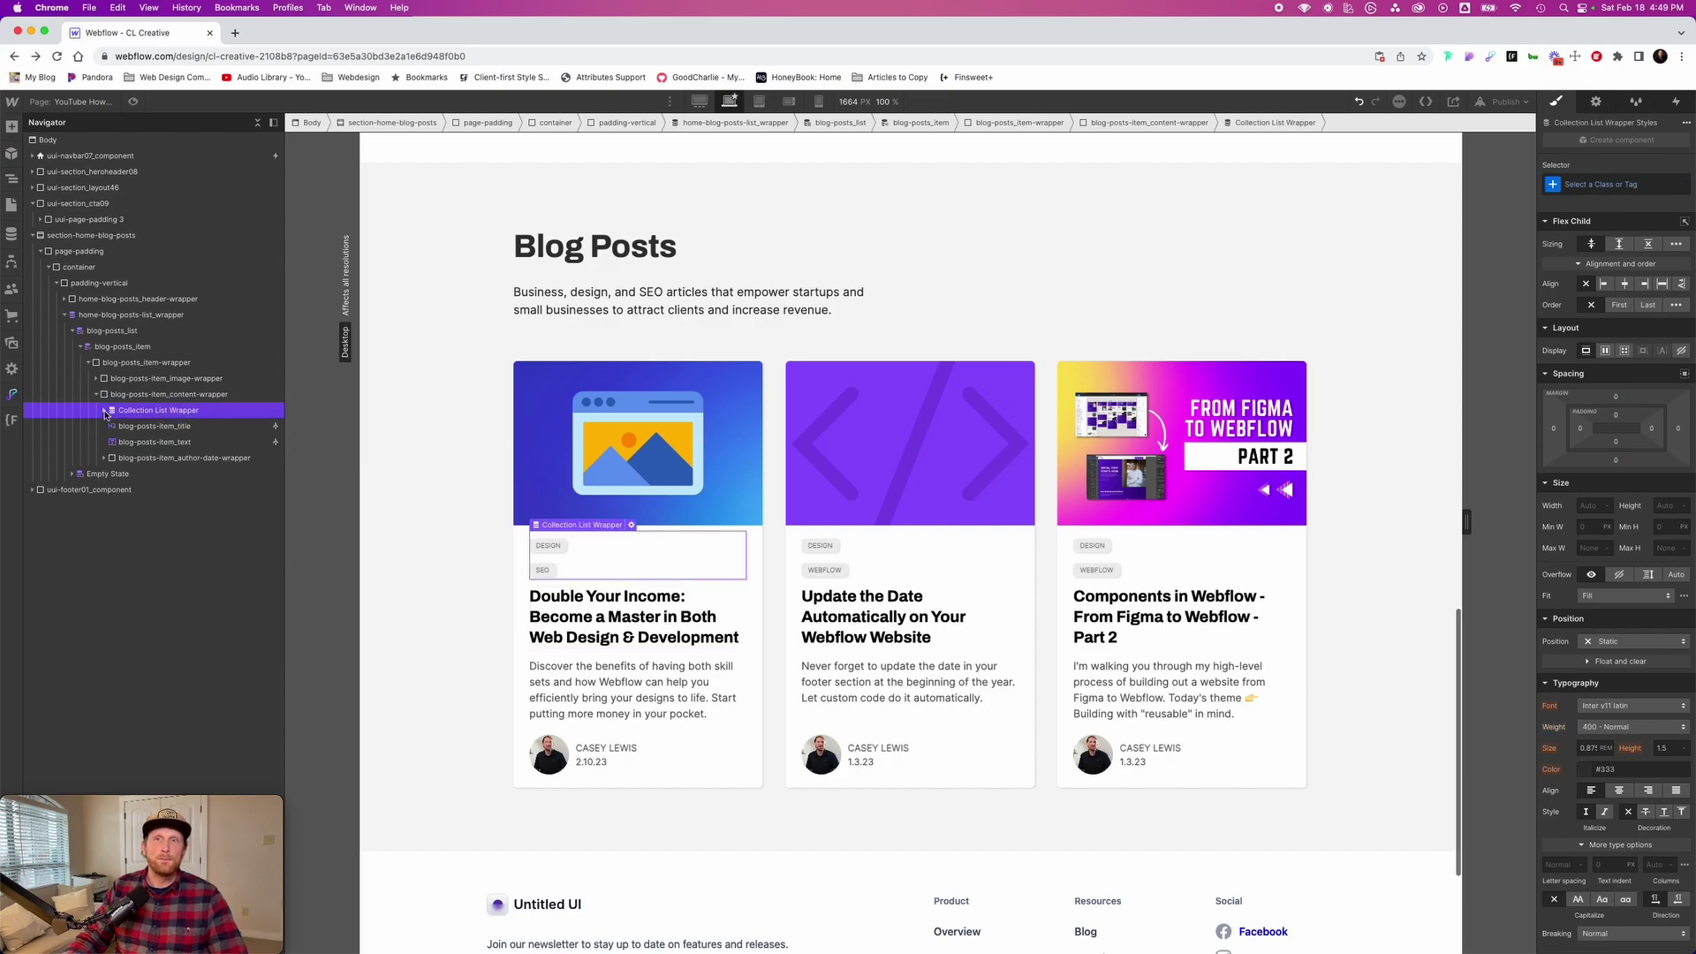
{"action": "left_click", "coordinate": [104, 410]}
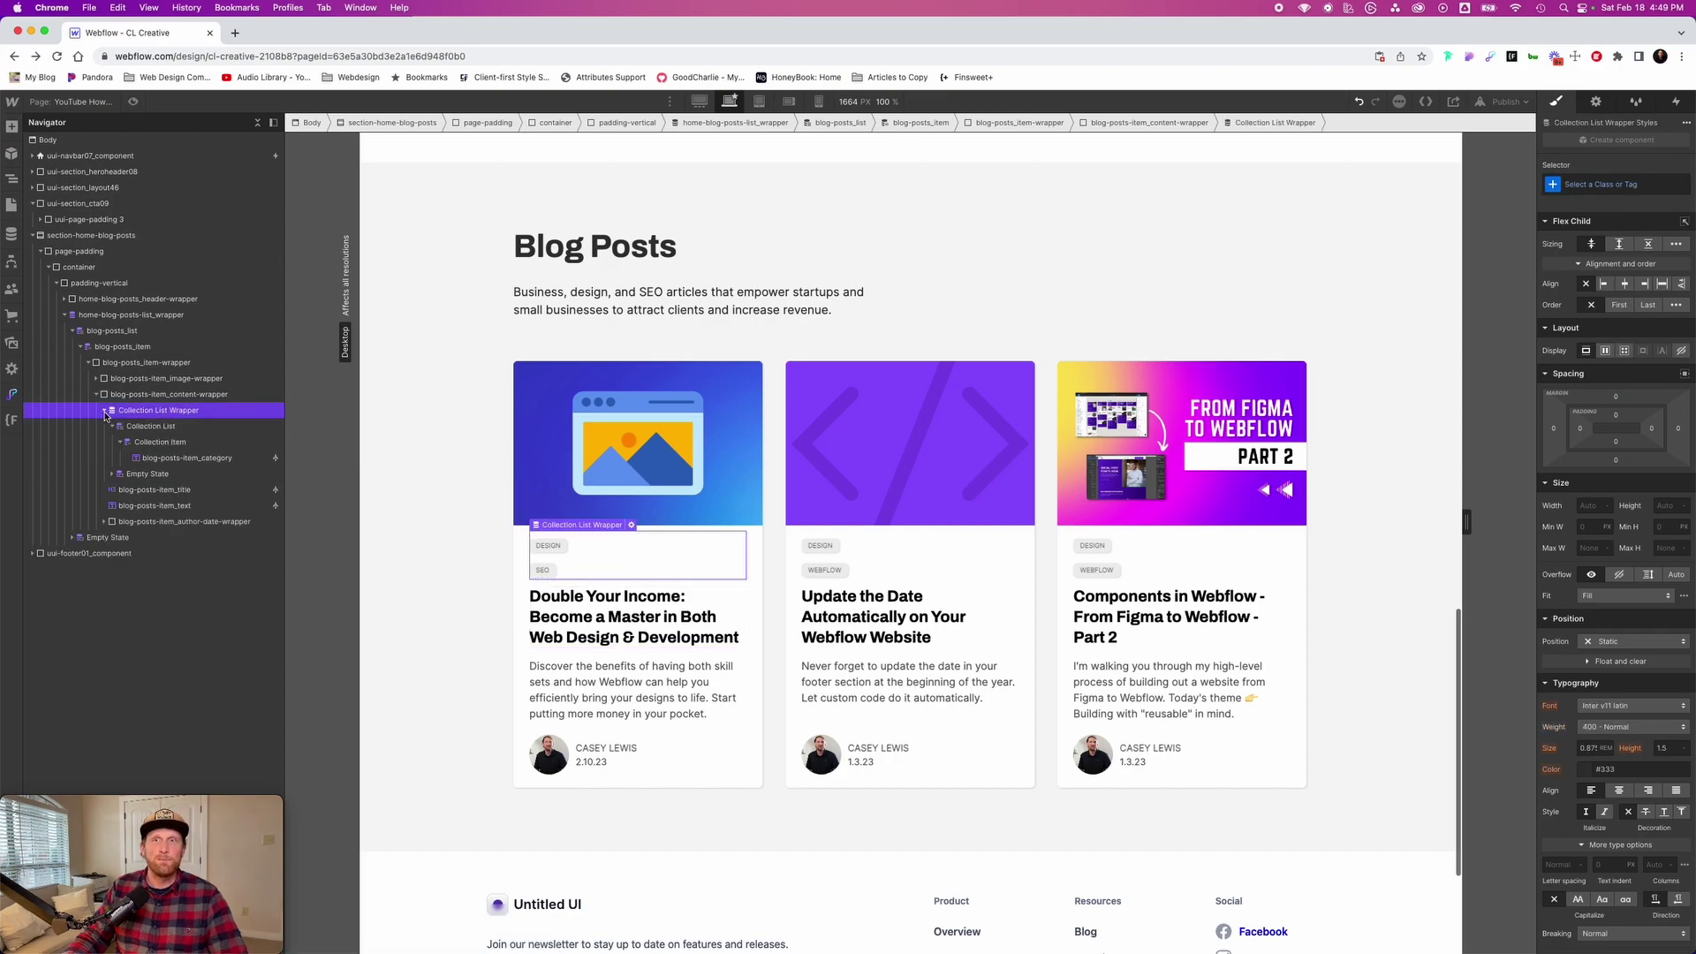
{"action": "left_click", "coordinate": [193, 429]}
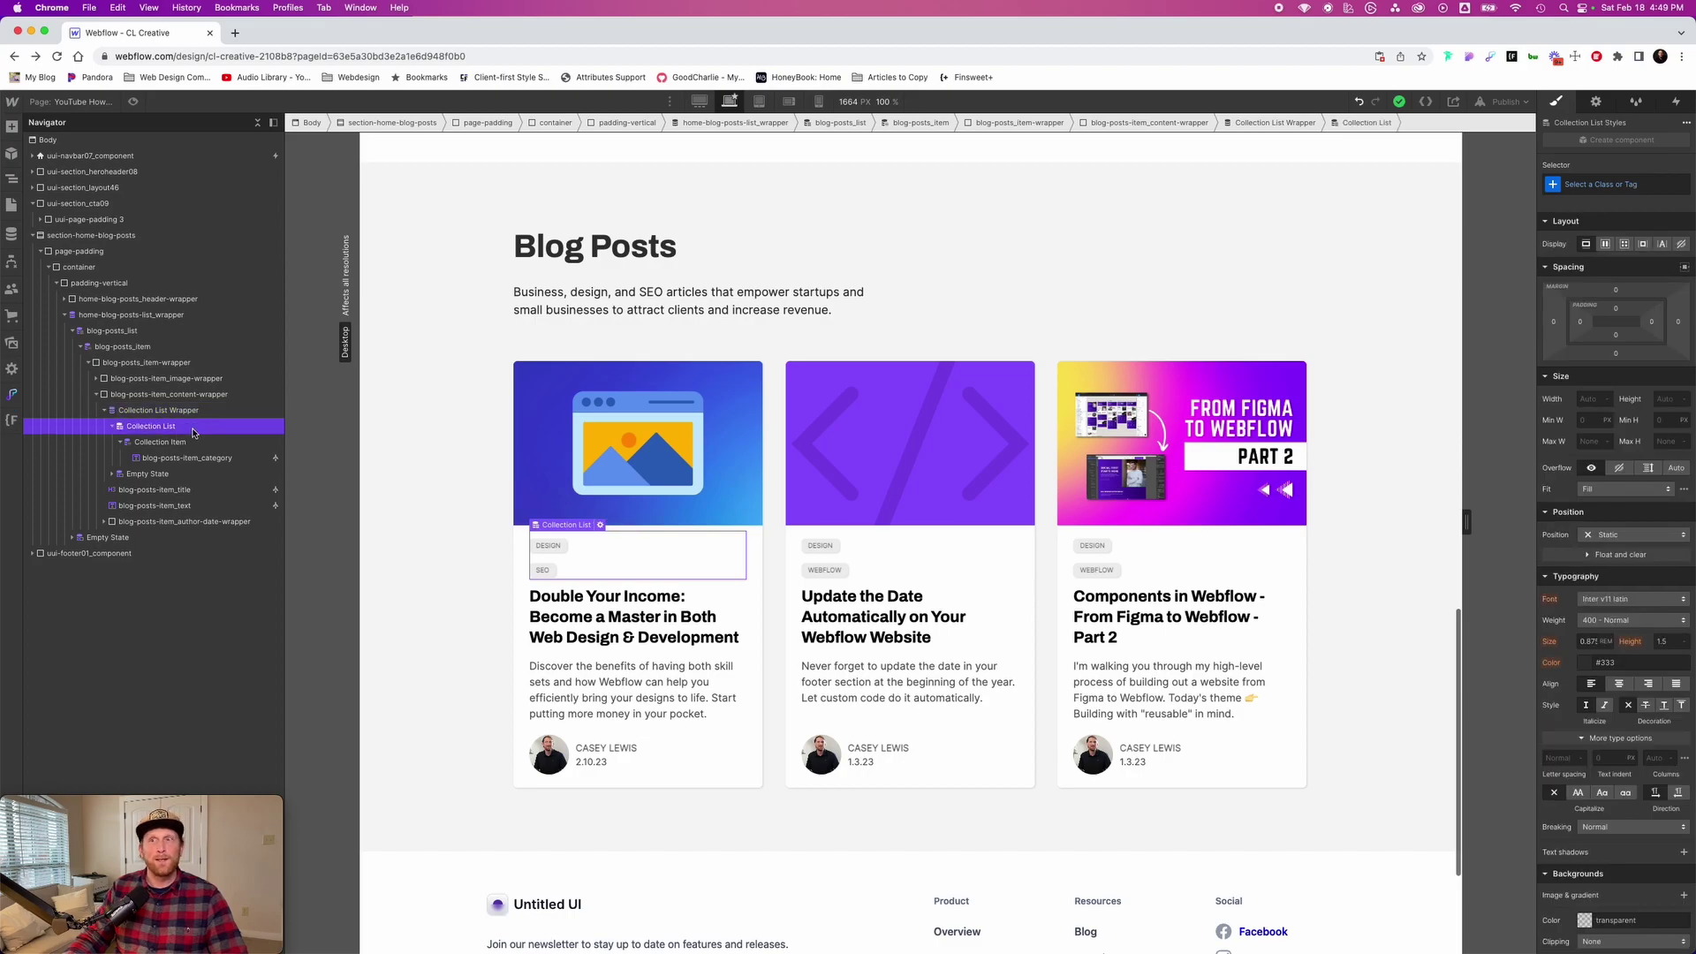
Set the Collection List to Display Flex with a .5rem gap between tags
{"action": "left_click", "coordinate": [119, 441]}
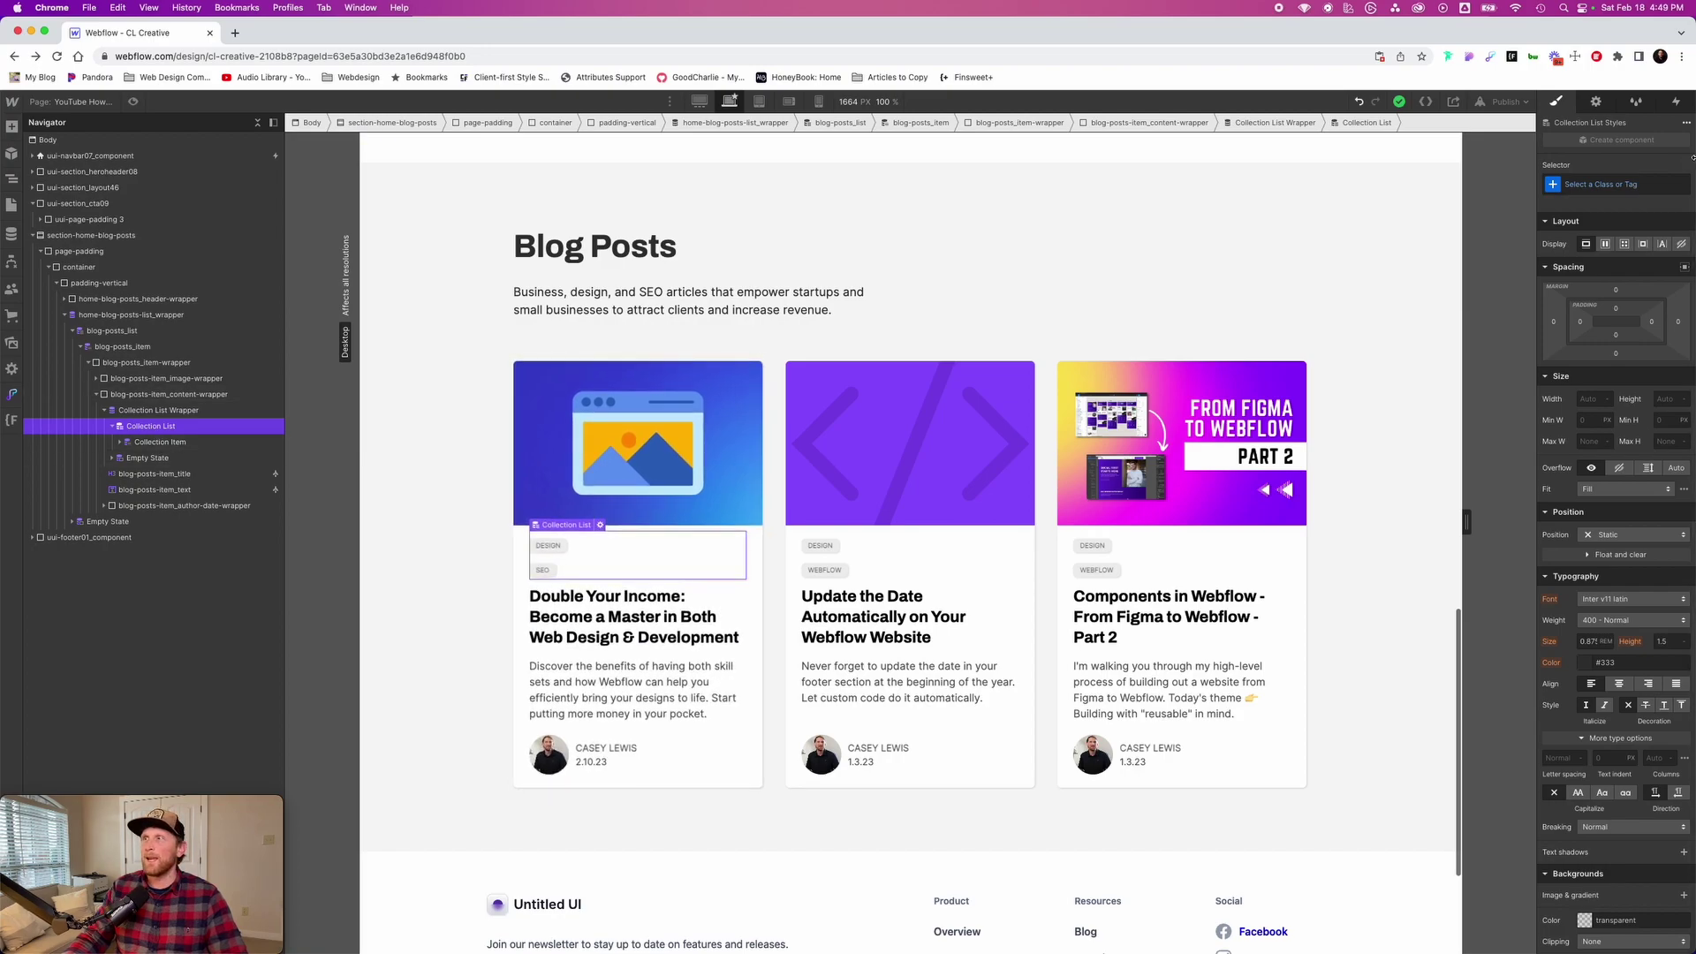
{"action": "left_click", "coordinate": [1605, 245]}
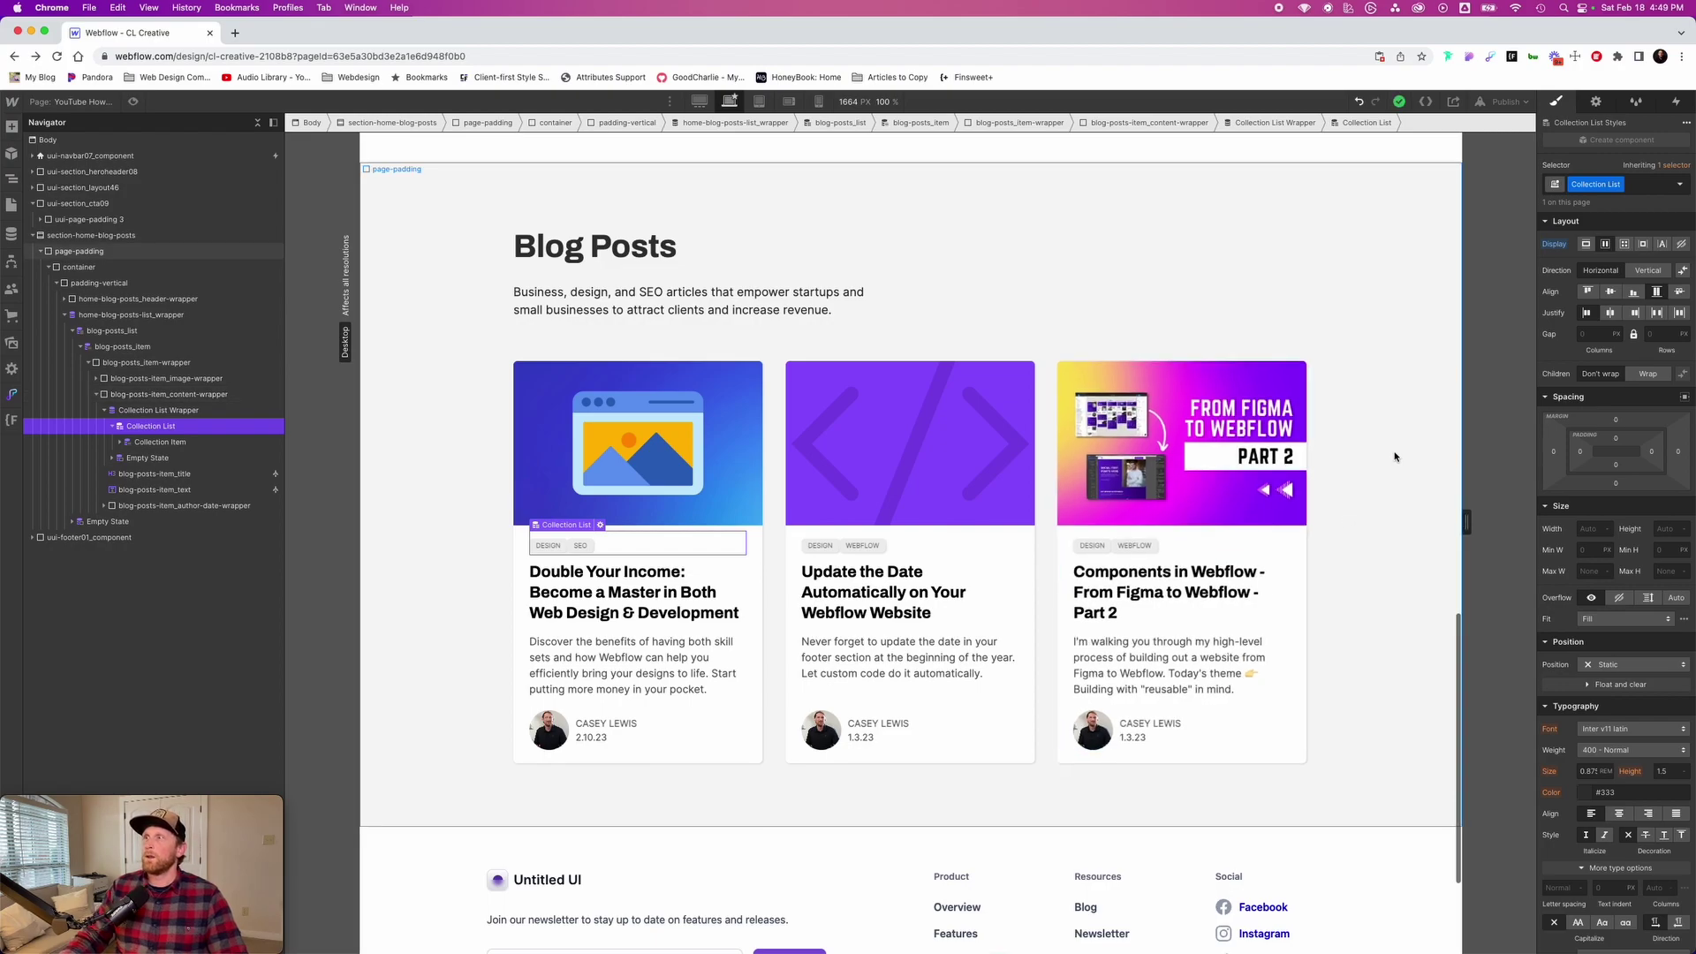
{"action": "left_click", "coordinate": [121, 444]}
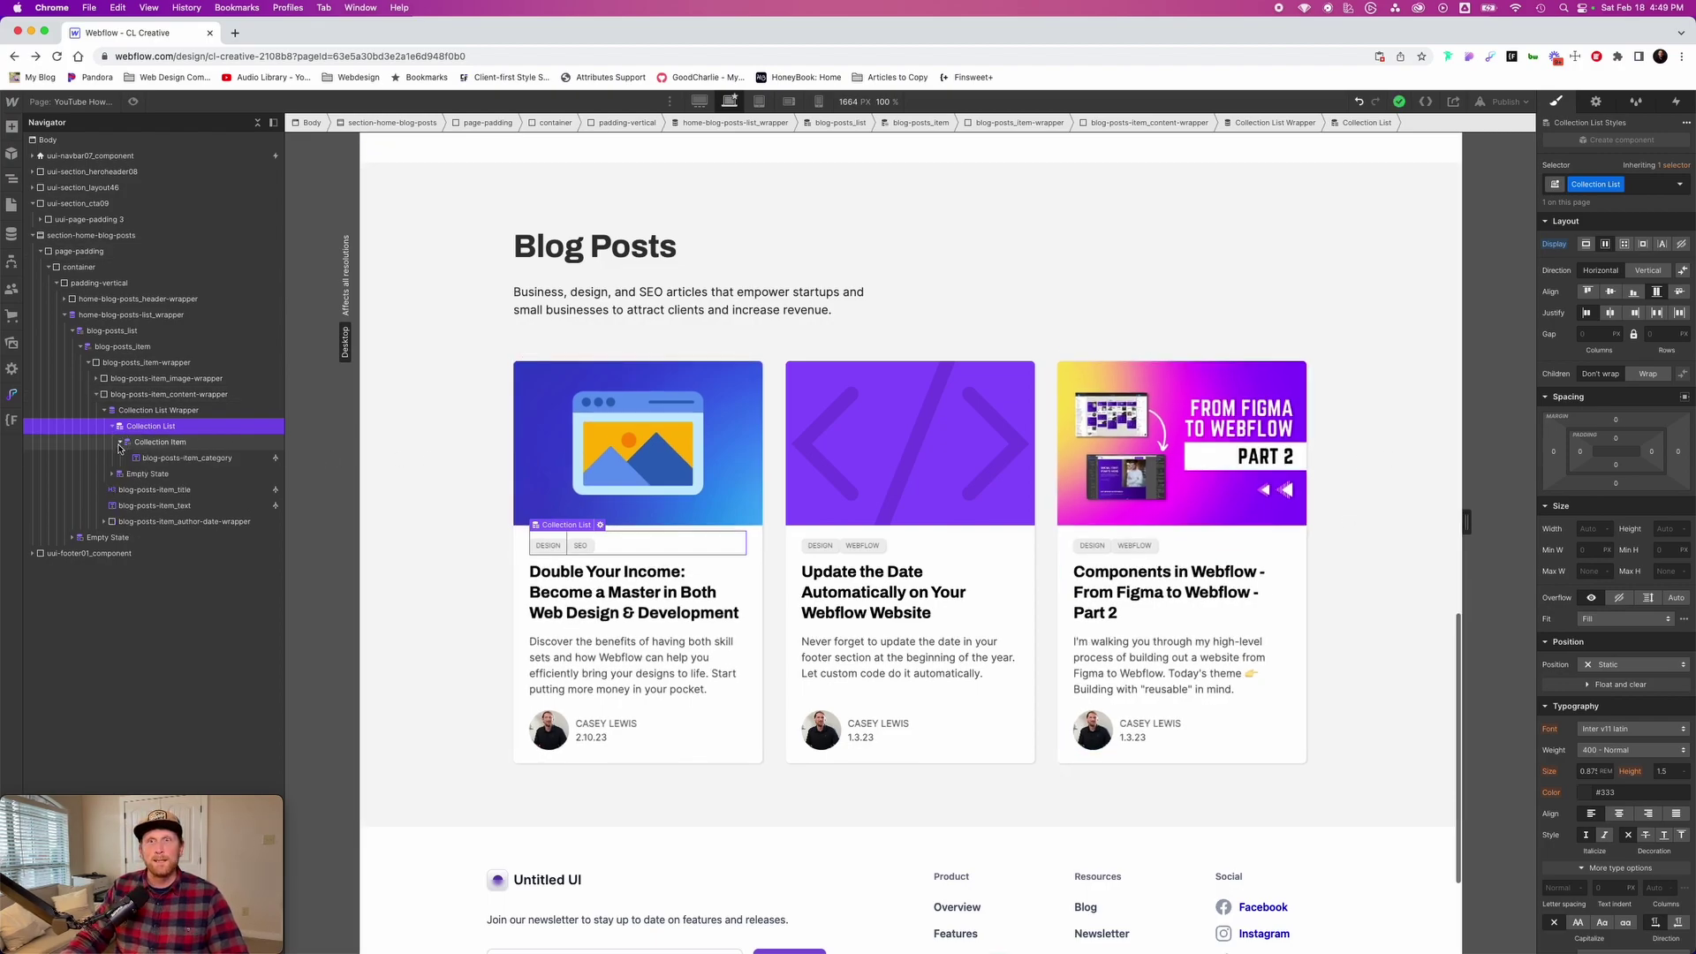
{"action": "left_click", "coordinate": [180, 458]}
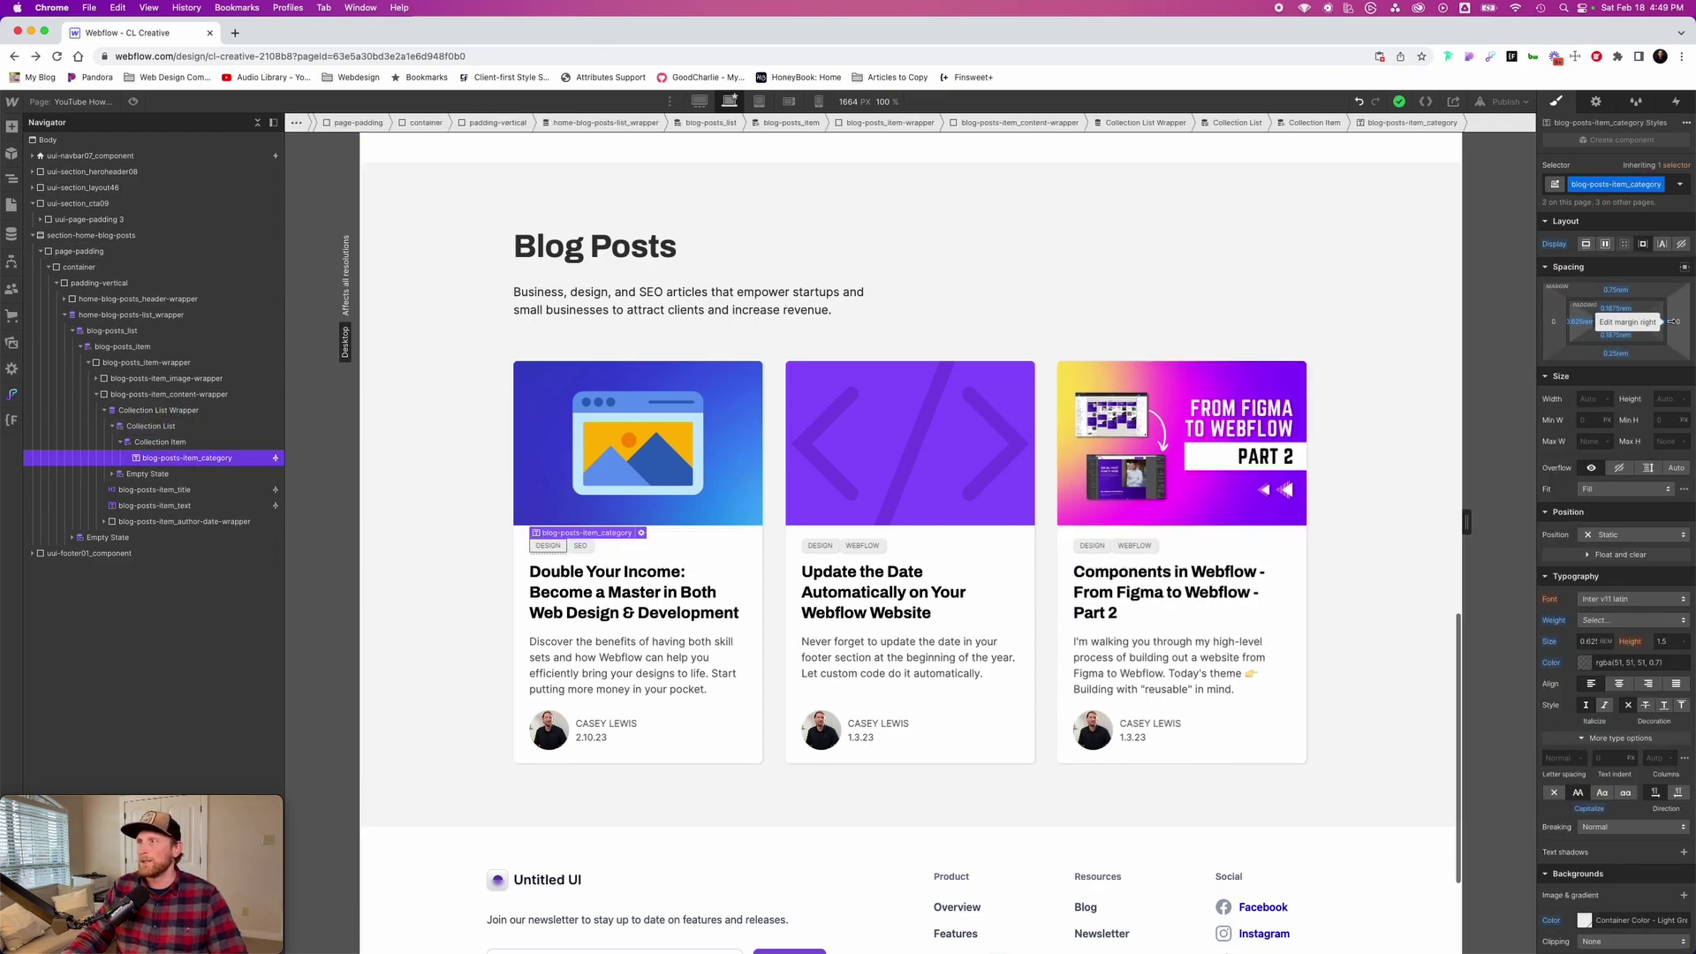
{"action": "left_click", "coordinate": [150, 427]}
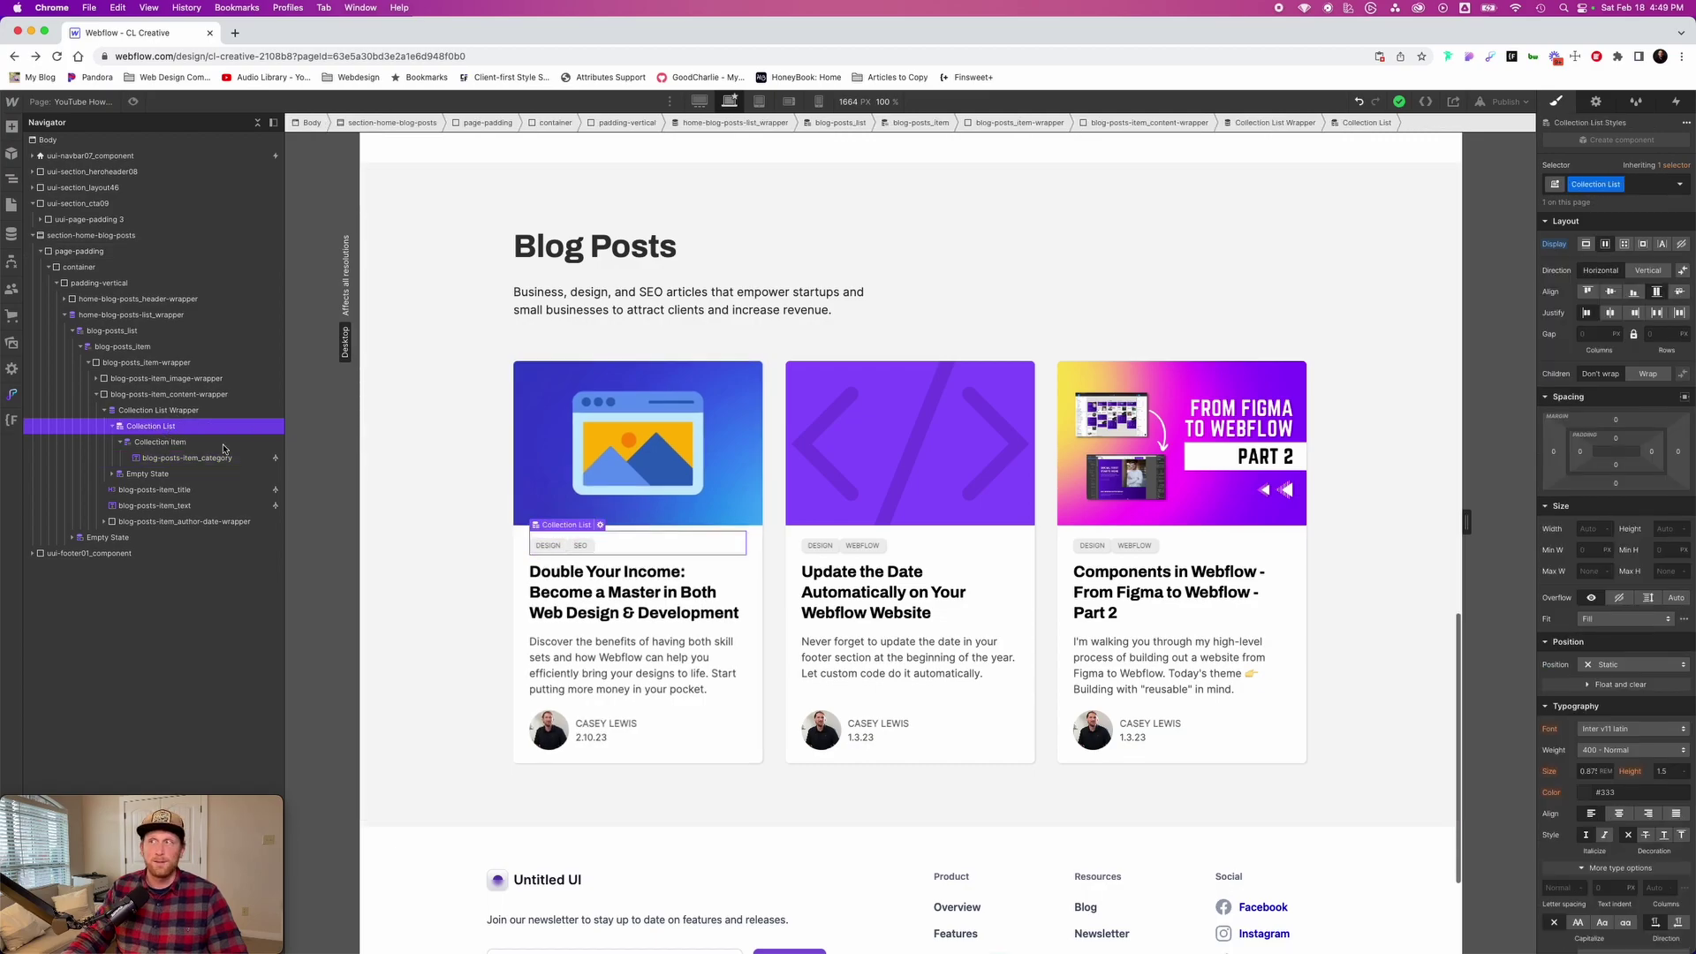
{"action": "left_click", "coordinate": [1598, 336]}
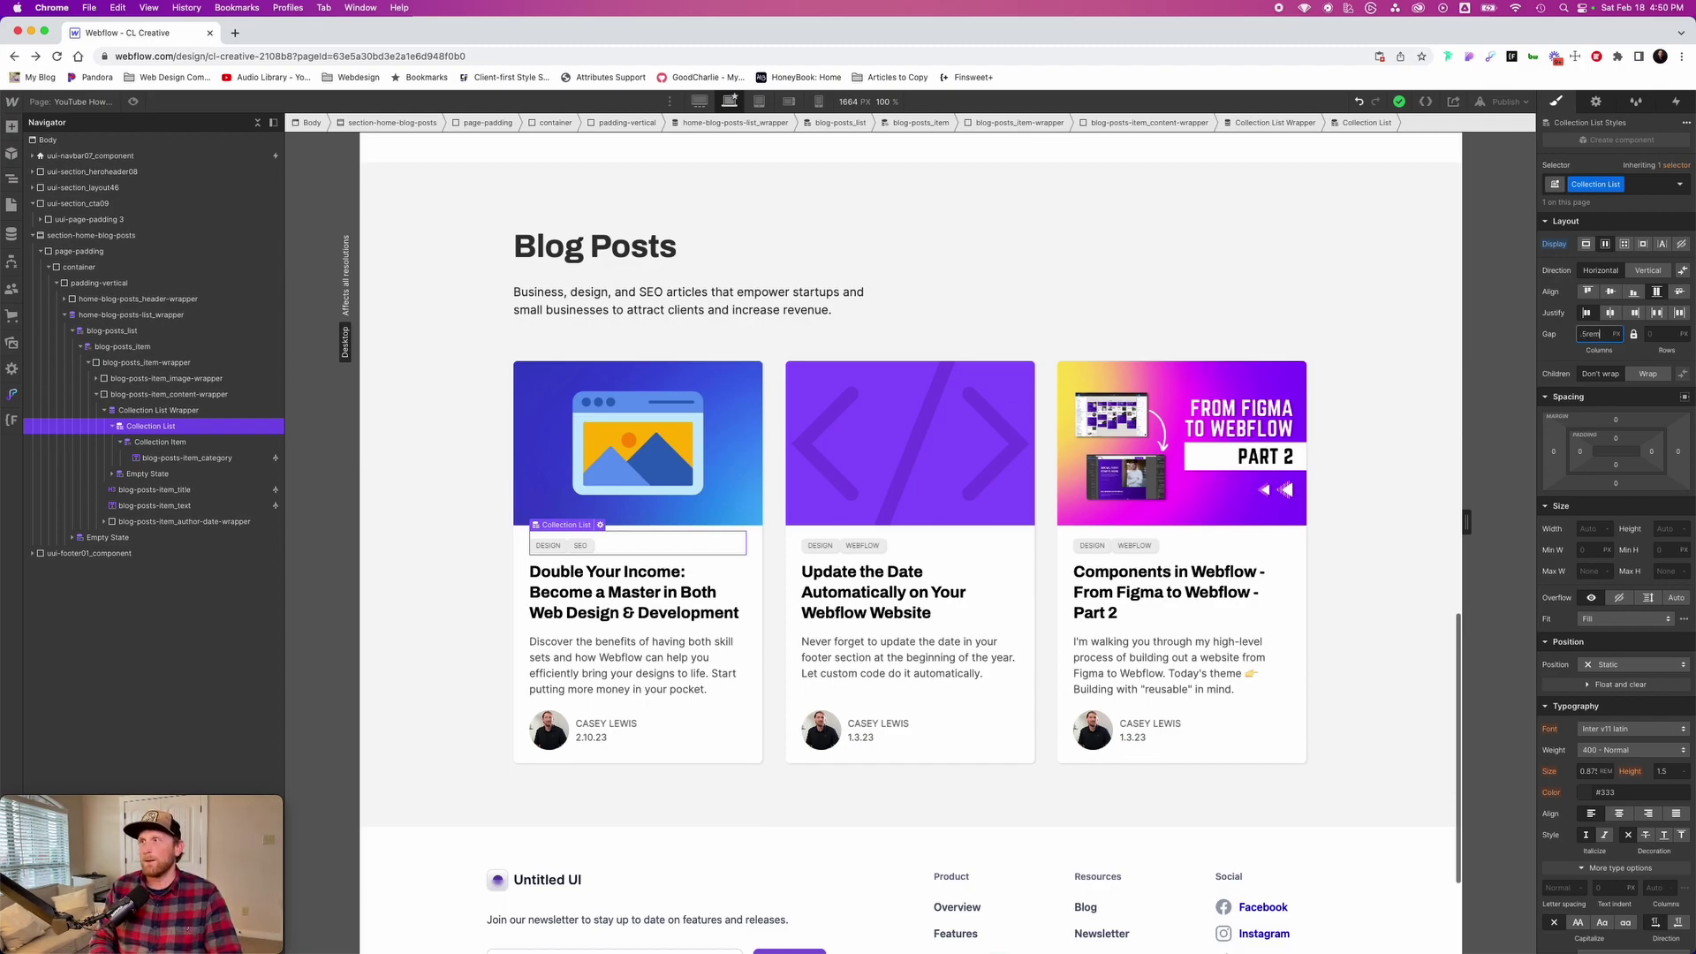
{"action": "type", "text": ".5rem"}
{"action": "key", "text": "Return"}
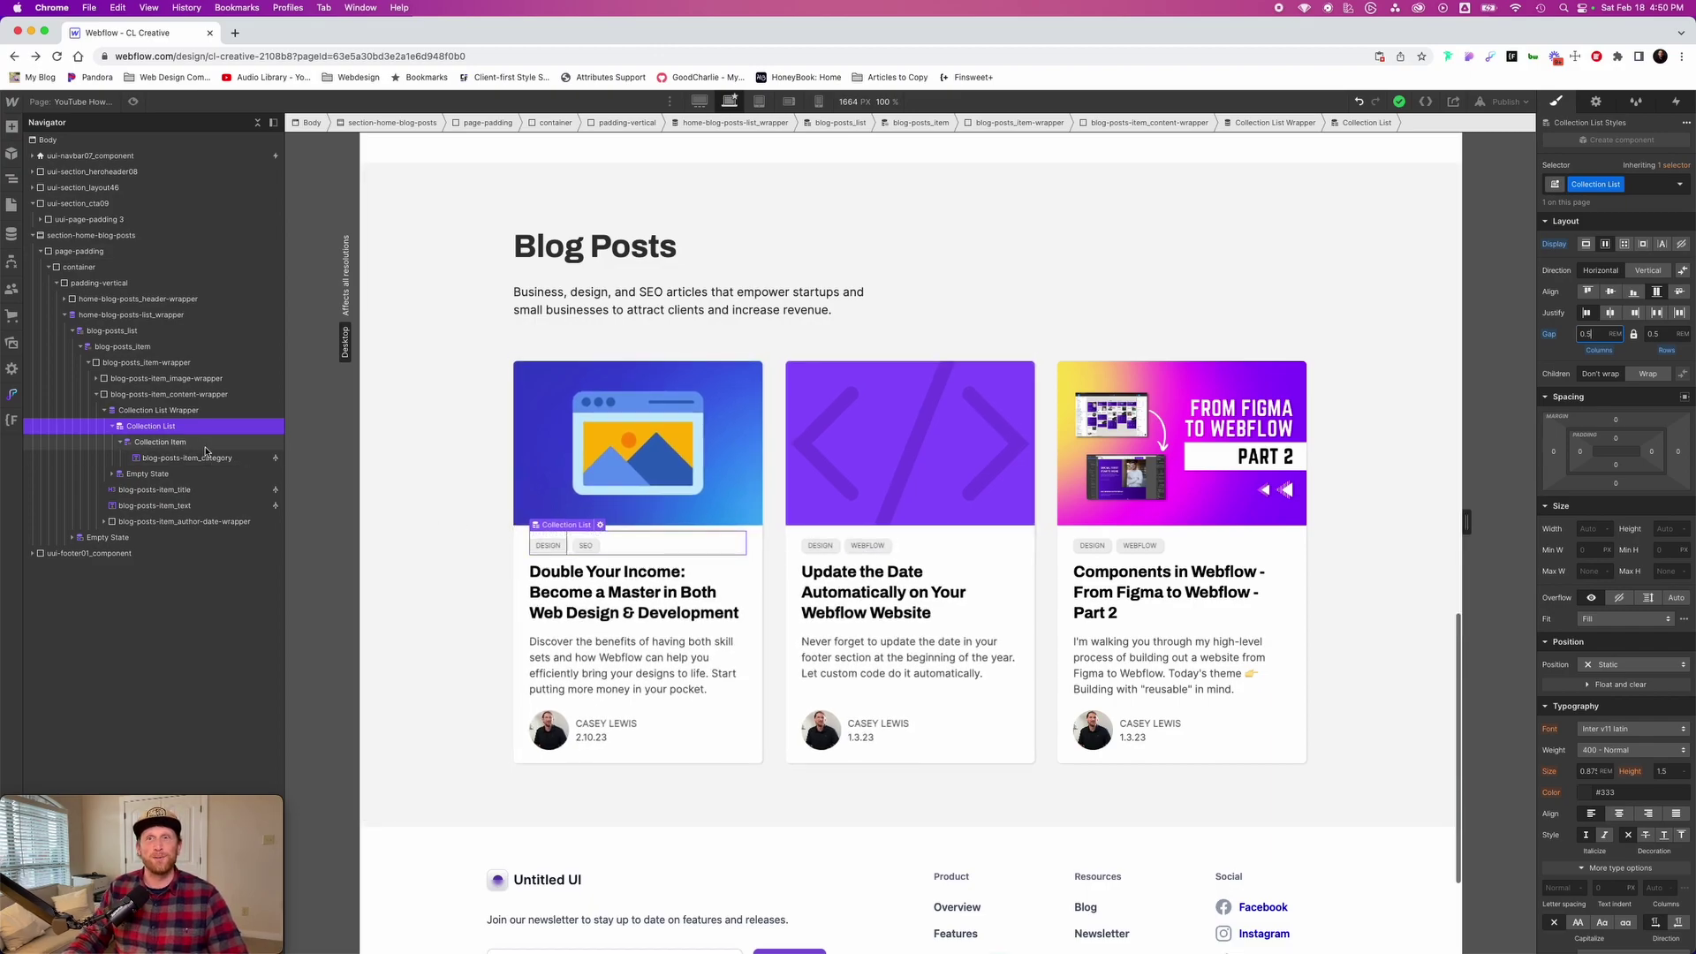
Select blog-posts_item-wrapper and preview the finished blog cards
{"action": "left_click", "coordinate": [171, 364]}
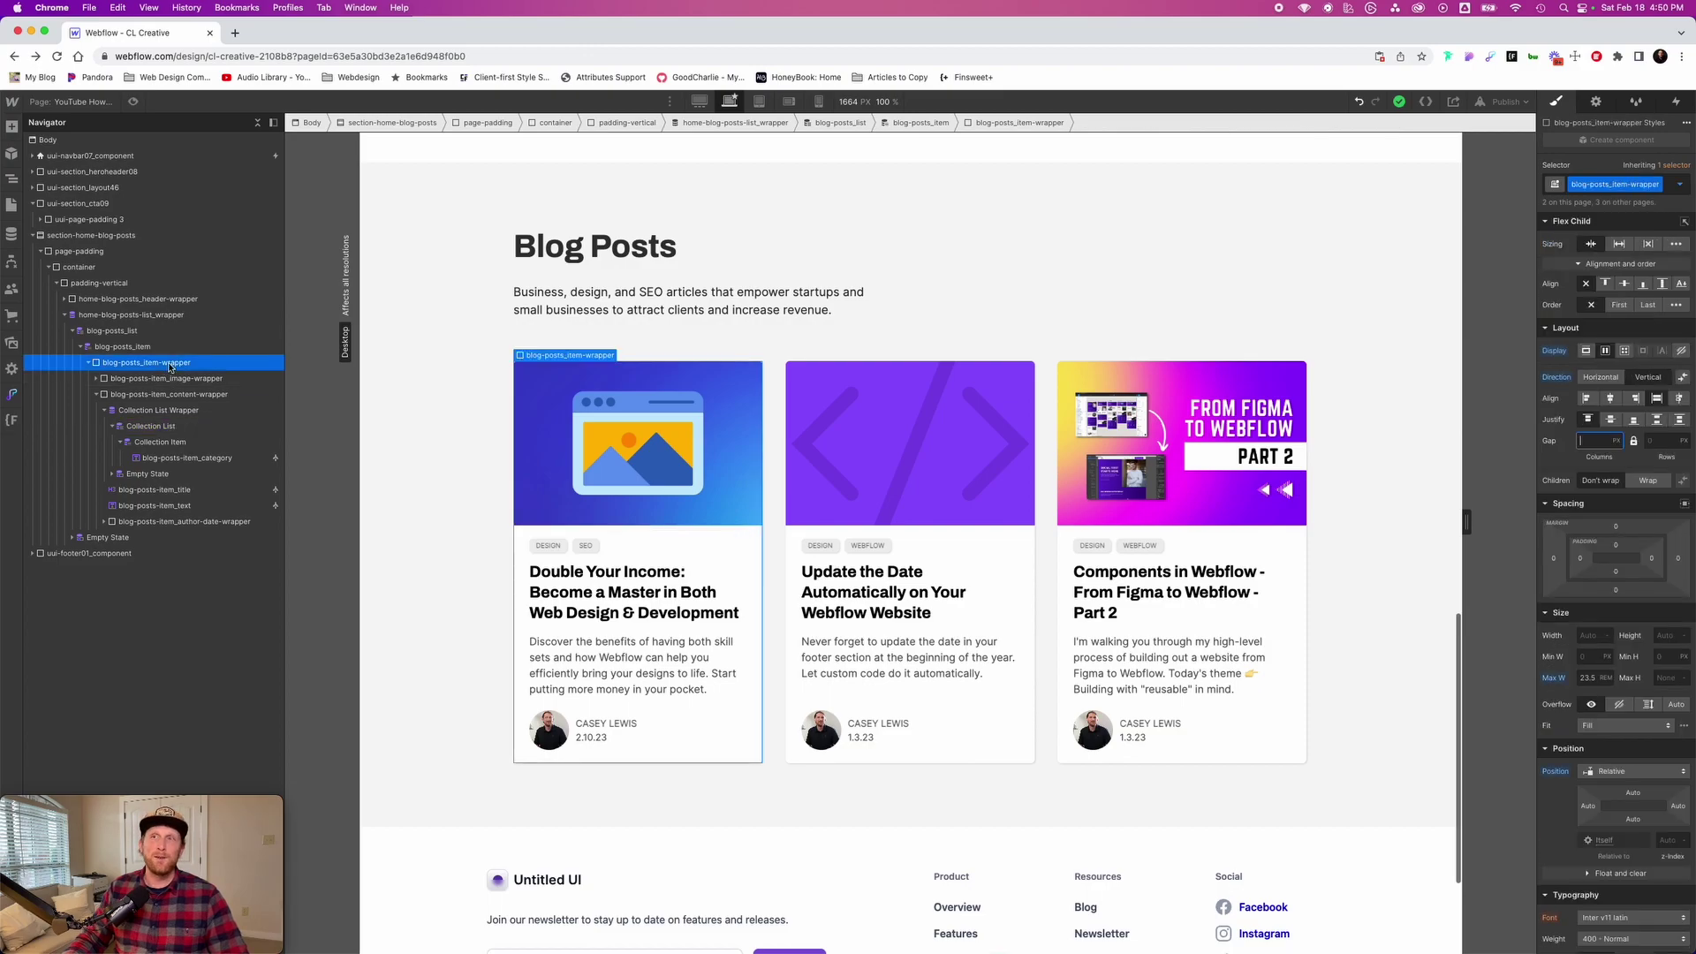
{"action": "key", "text": "super+shift+p"}
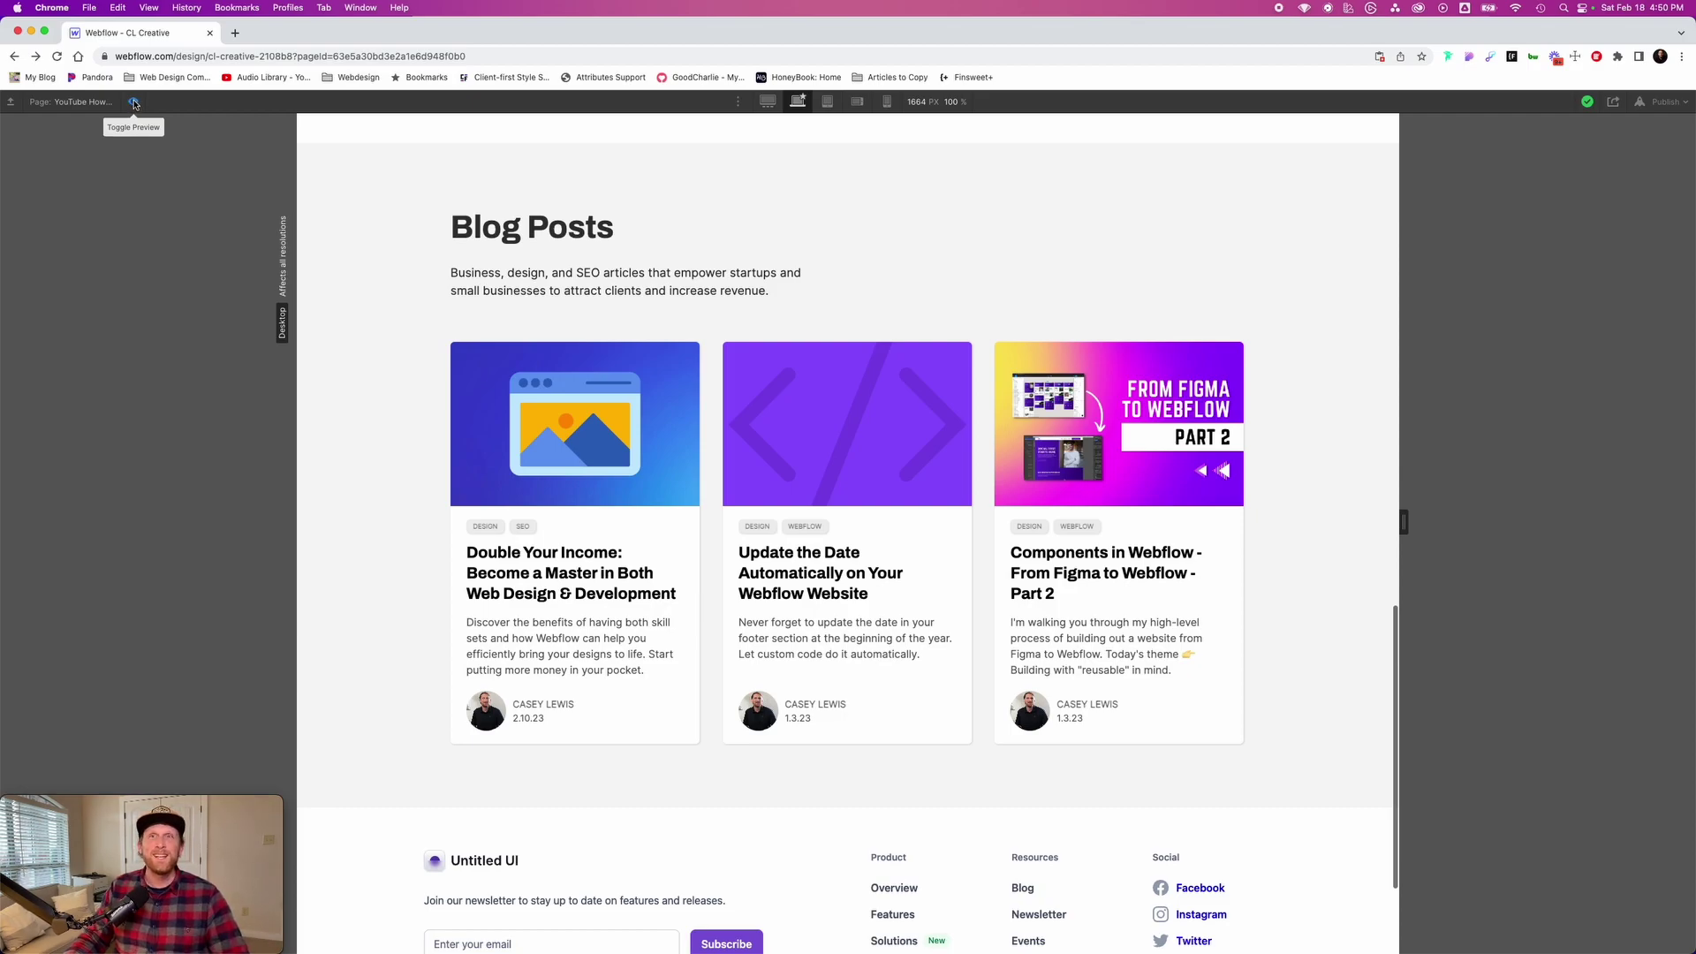
Exit preview and collapse the card content wrapper in the Navigator
{"action": "left_click", "coordinate": [134, 103]}
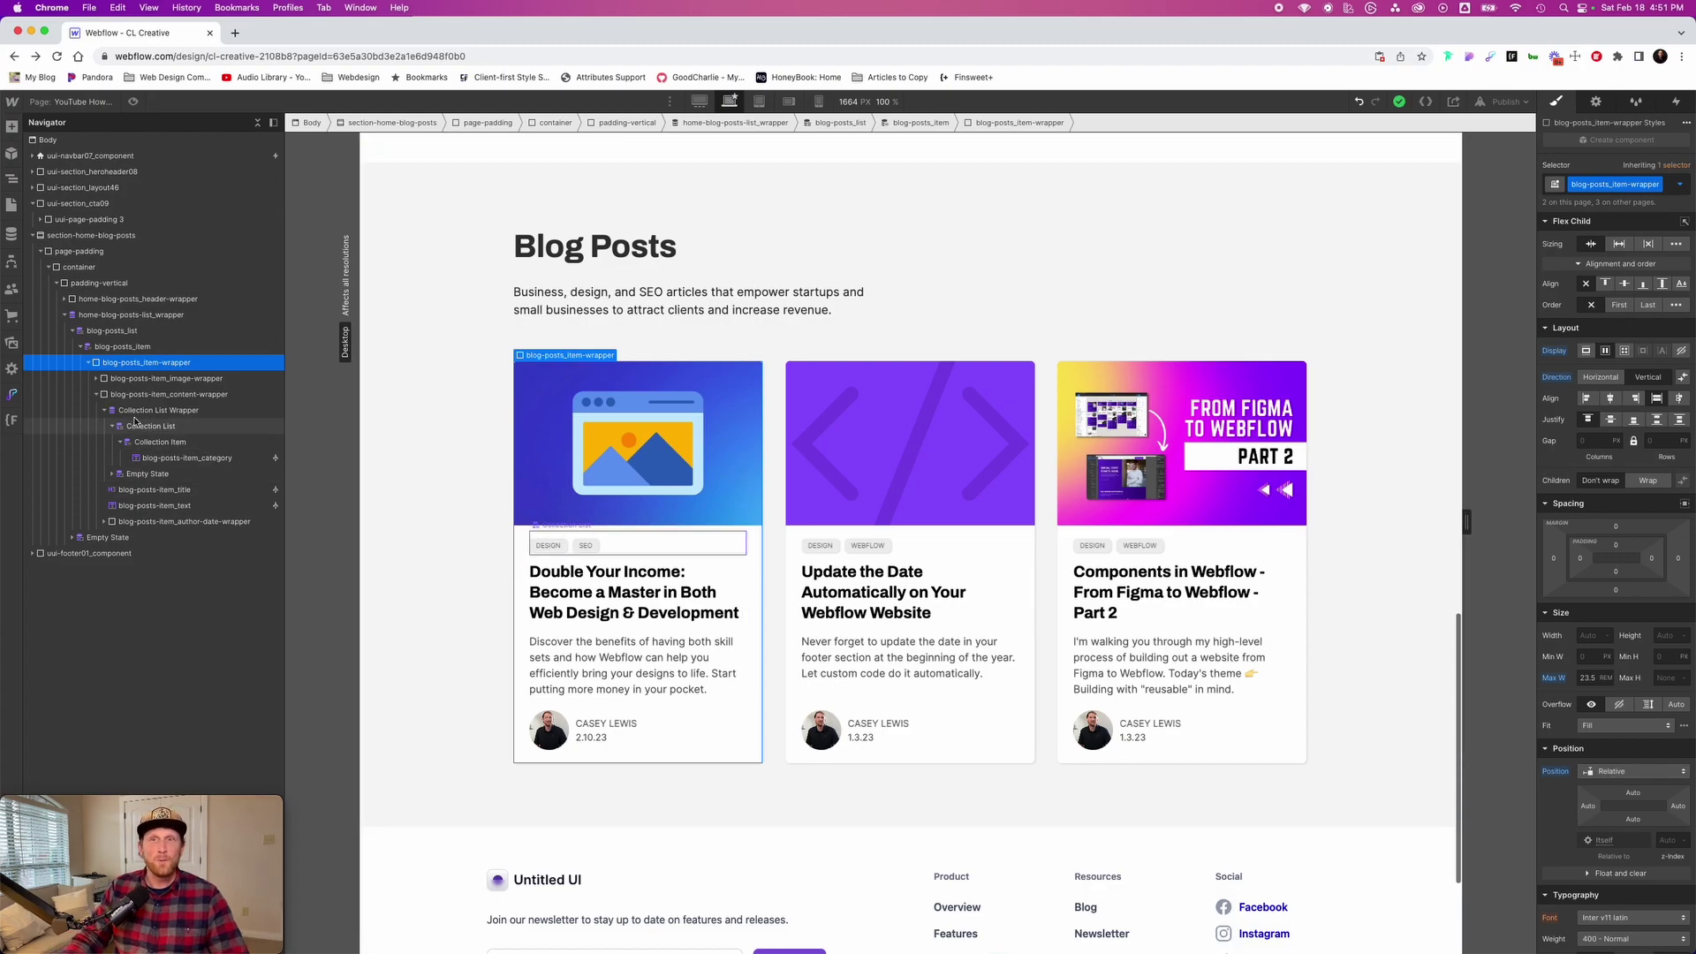
{"action": "left_click", "coordinate": [97, 395]}
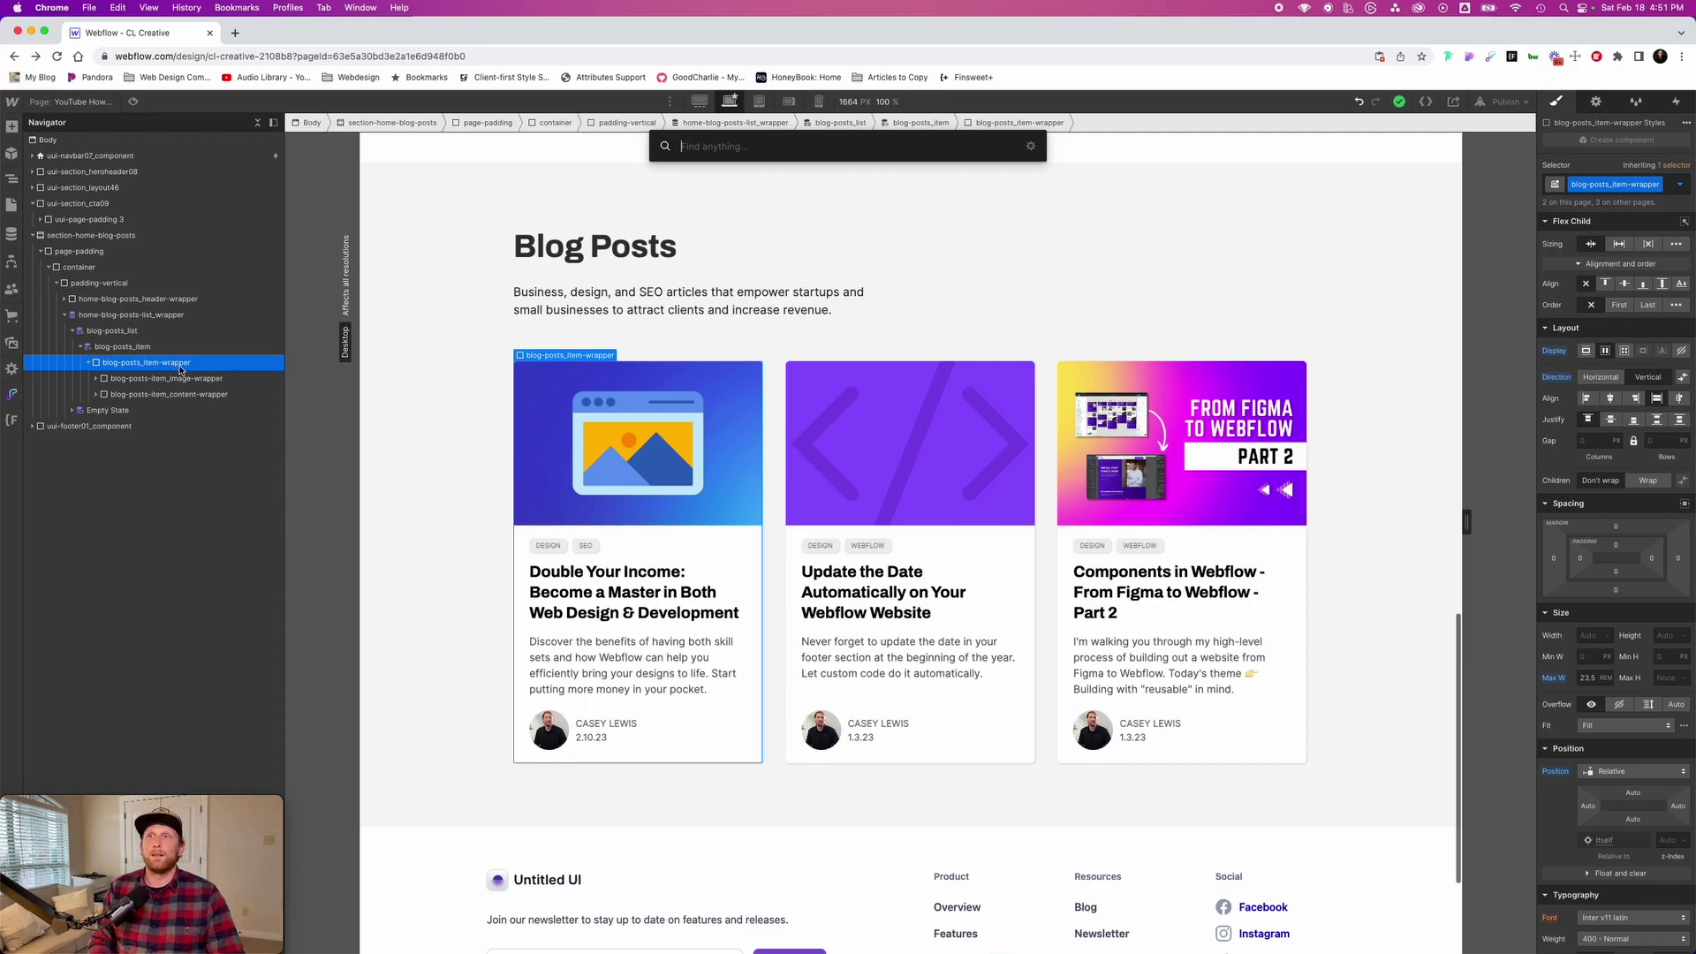
Insert a Link Block into the card, linked to the Current Blog Post collection page
{"action": "type", "text": "link"}
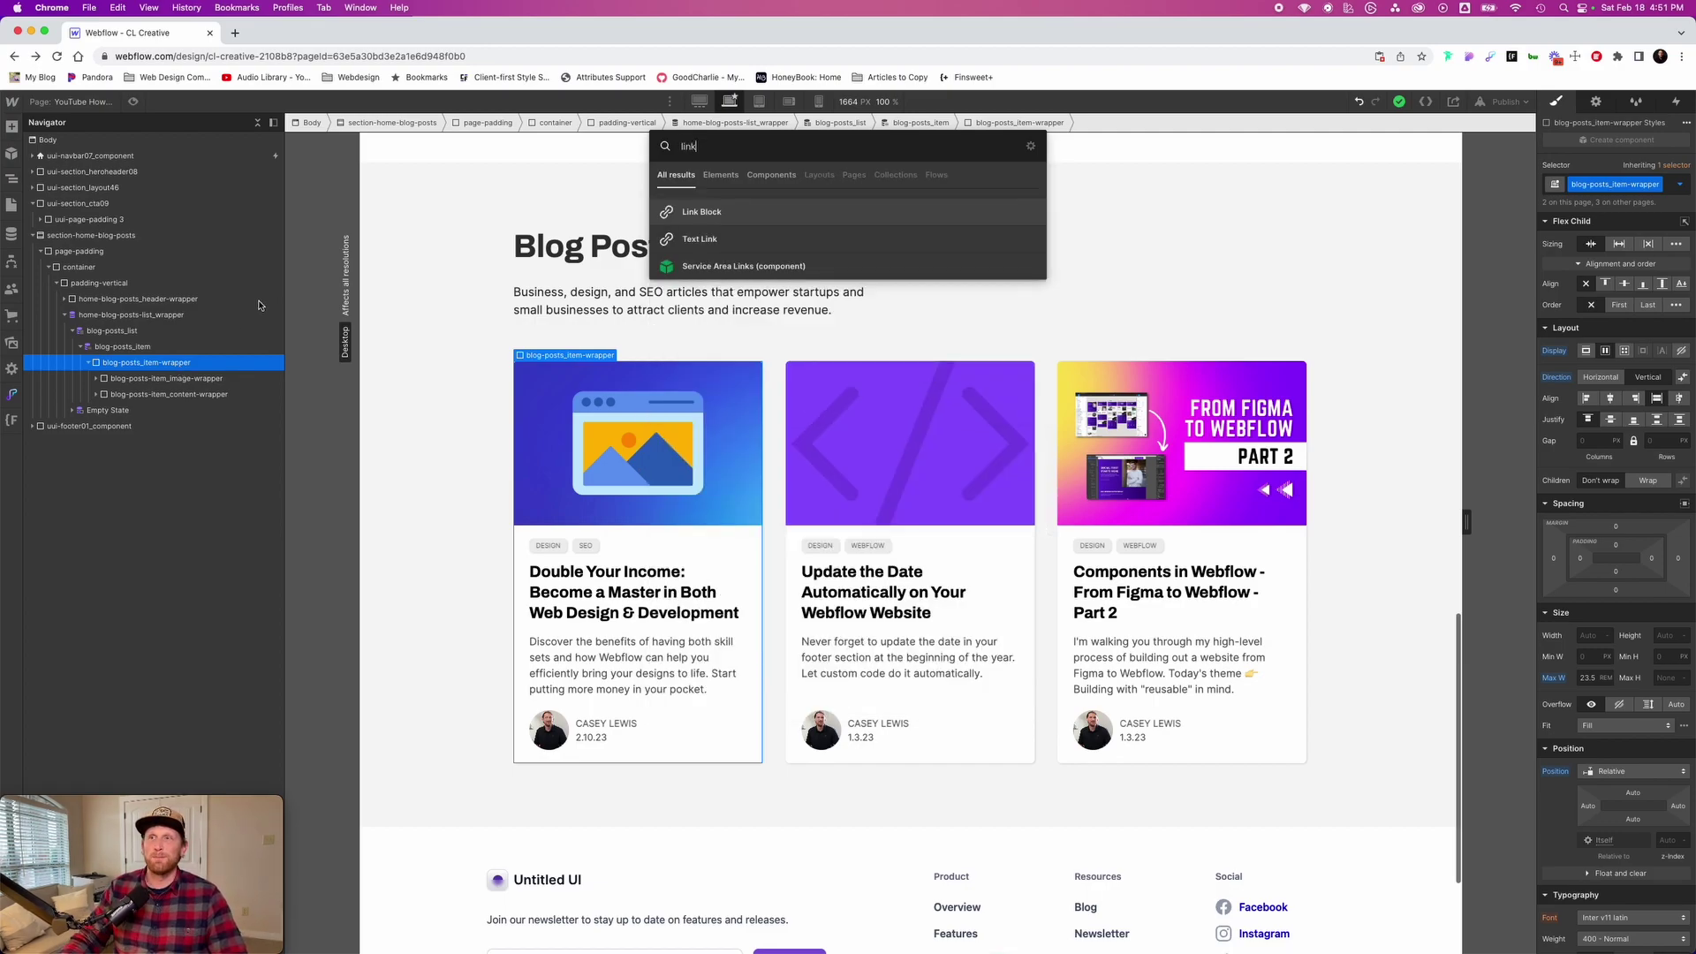
{"action": "left_click", "coordinate": [712, 214]}
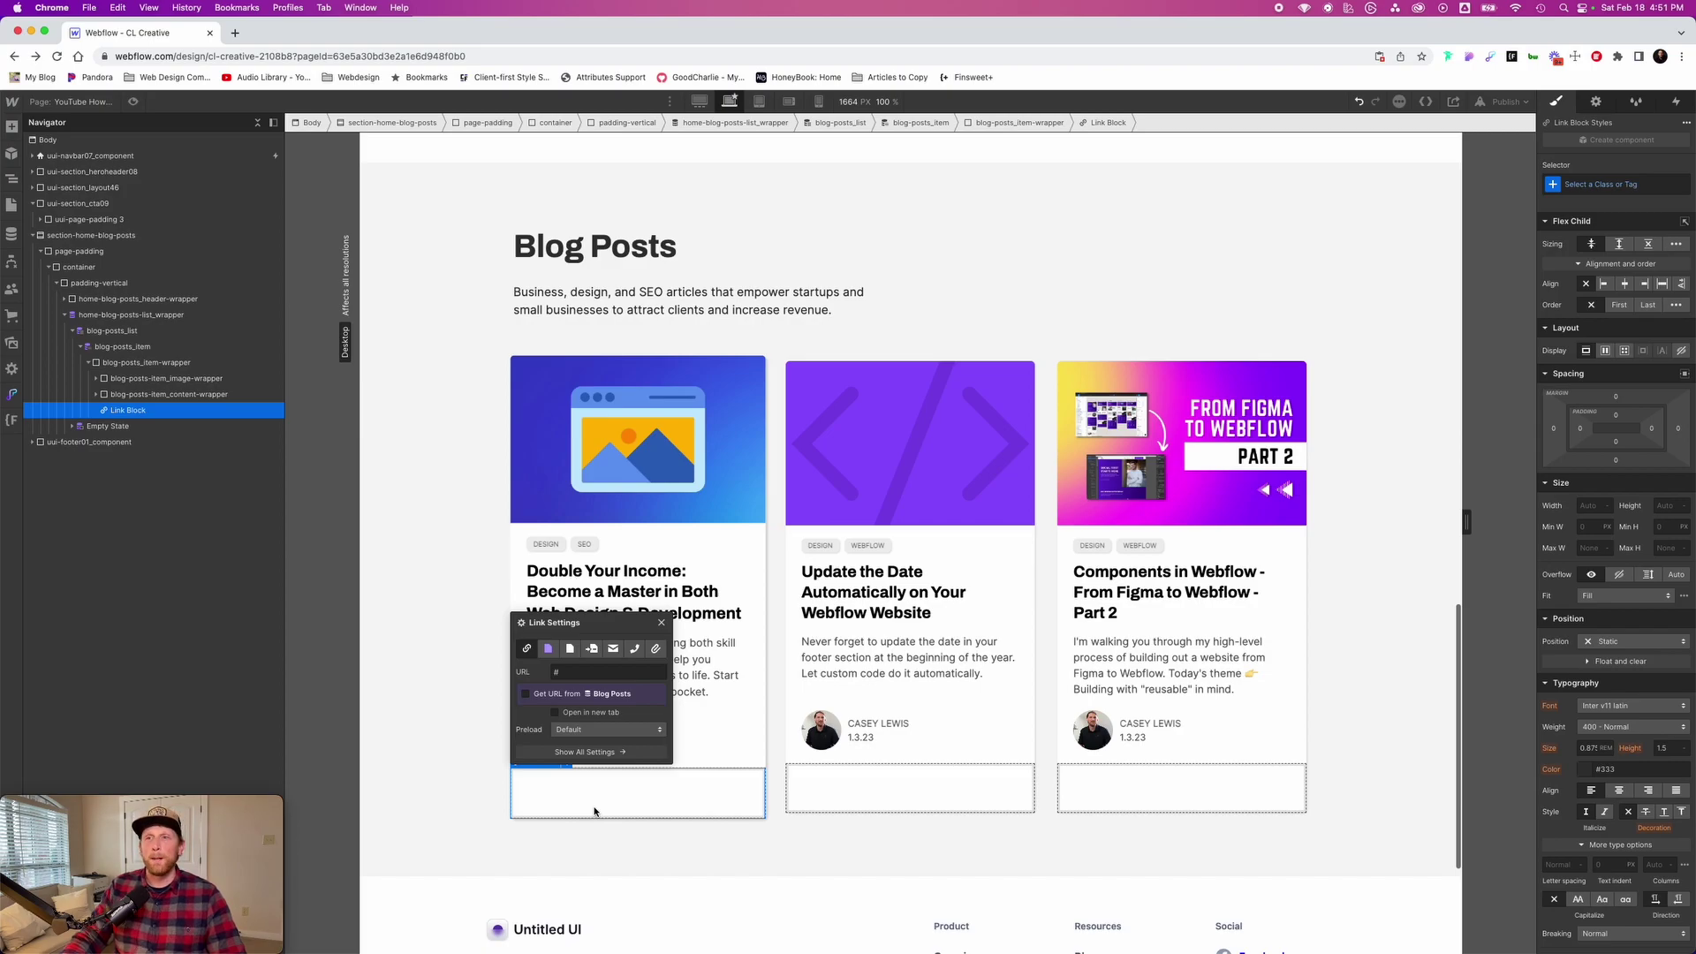
{"action": "left_click", "coordinate": [548, 650]}
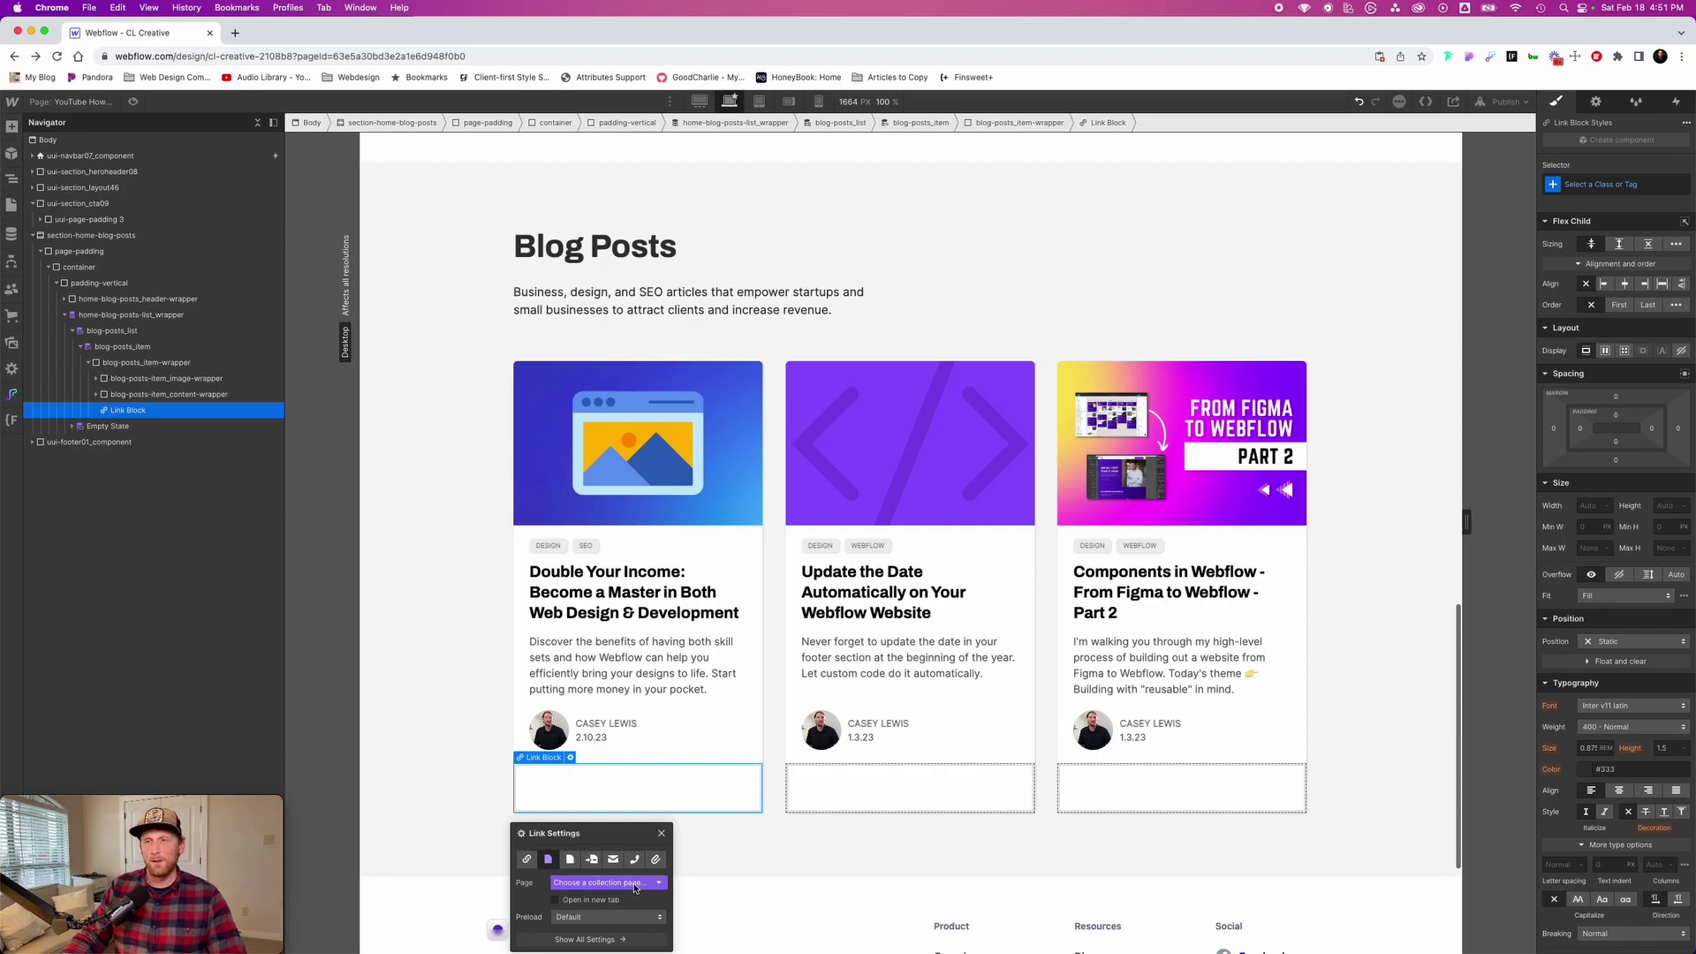
{"action": "left_click", "coordinate": [636, 886]}
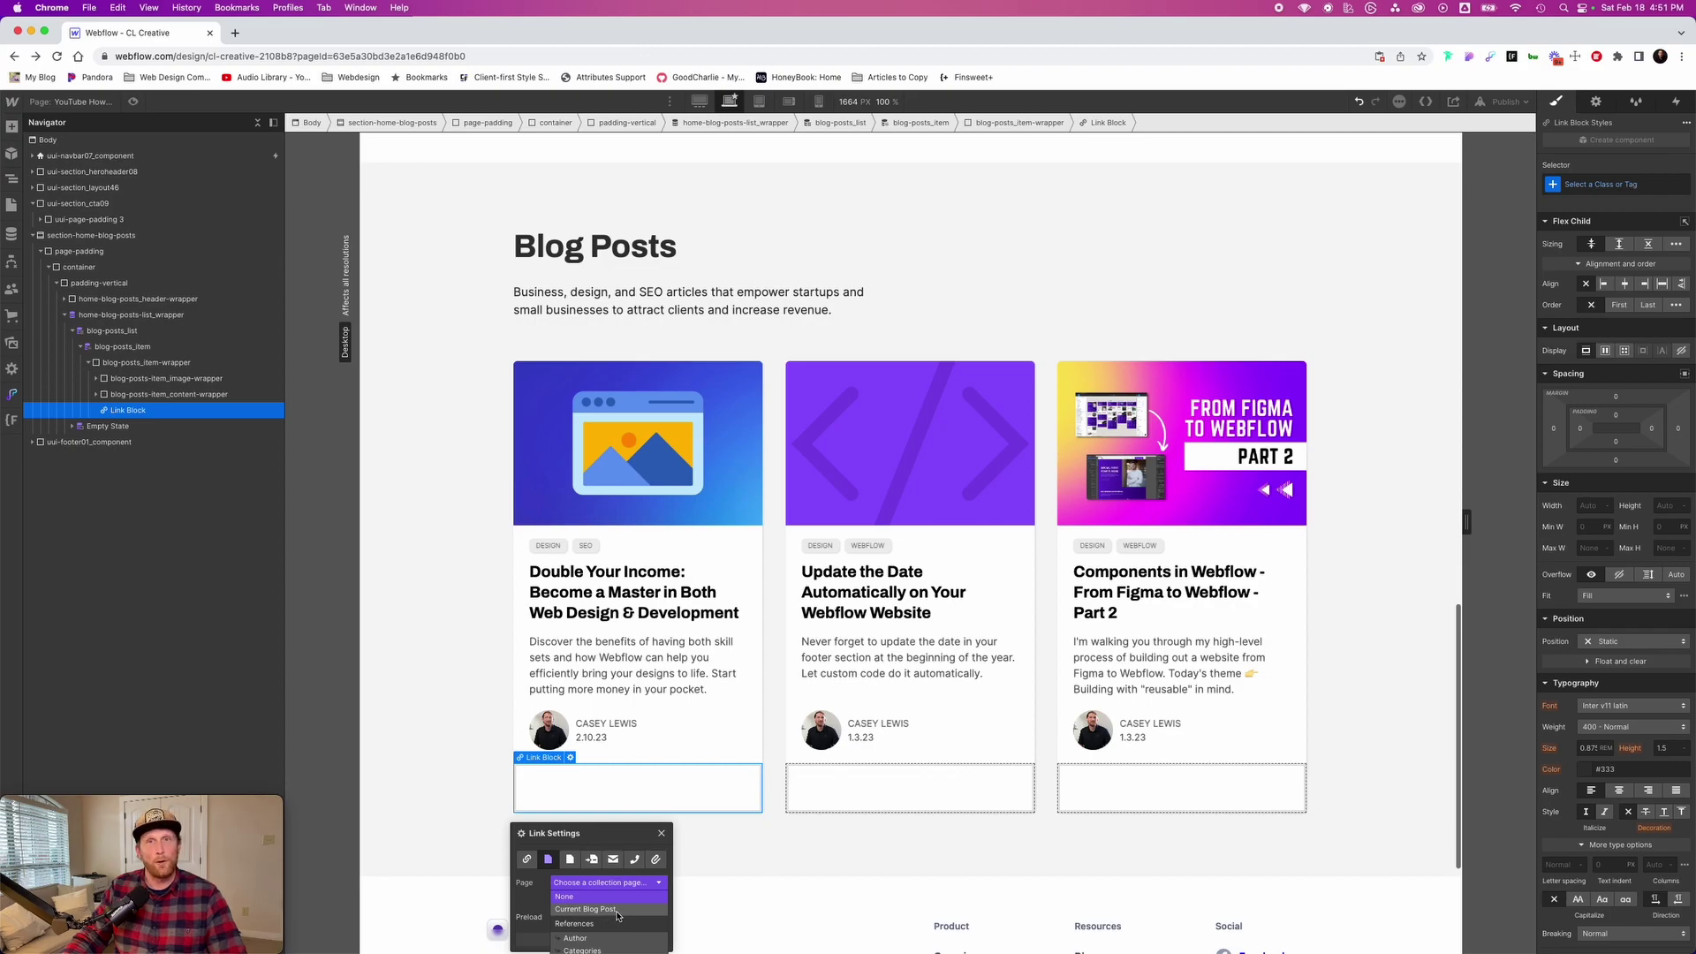
{"action": "left_click", "coordinate": [618, 911]}
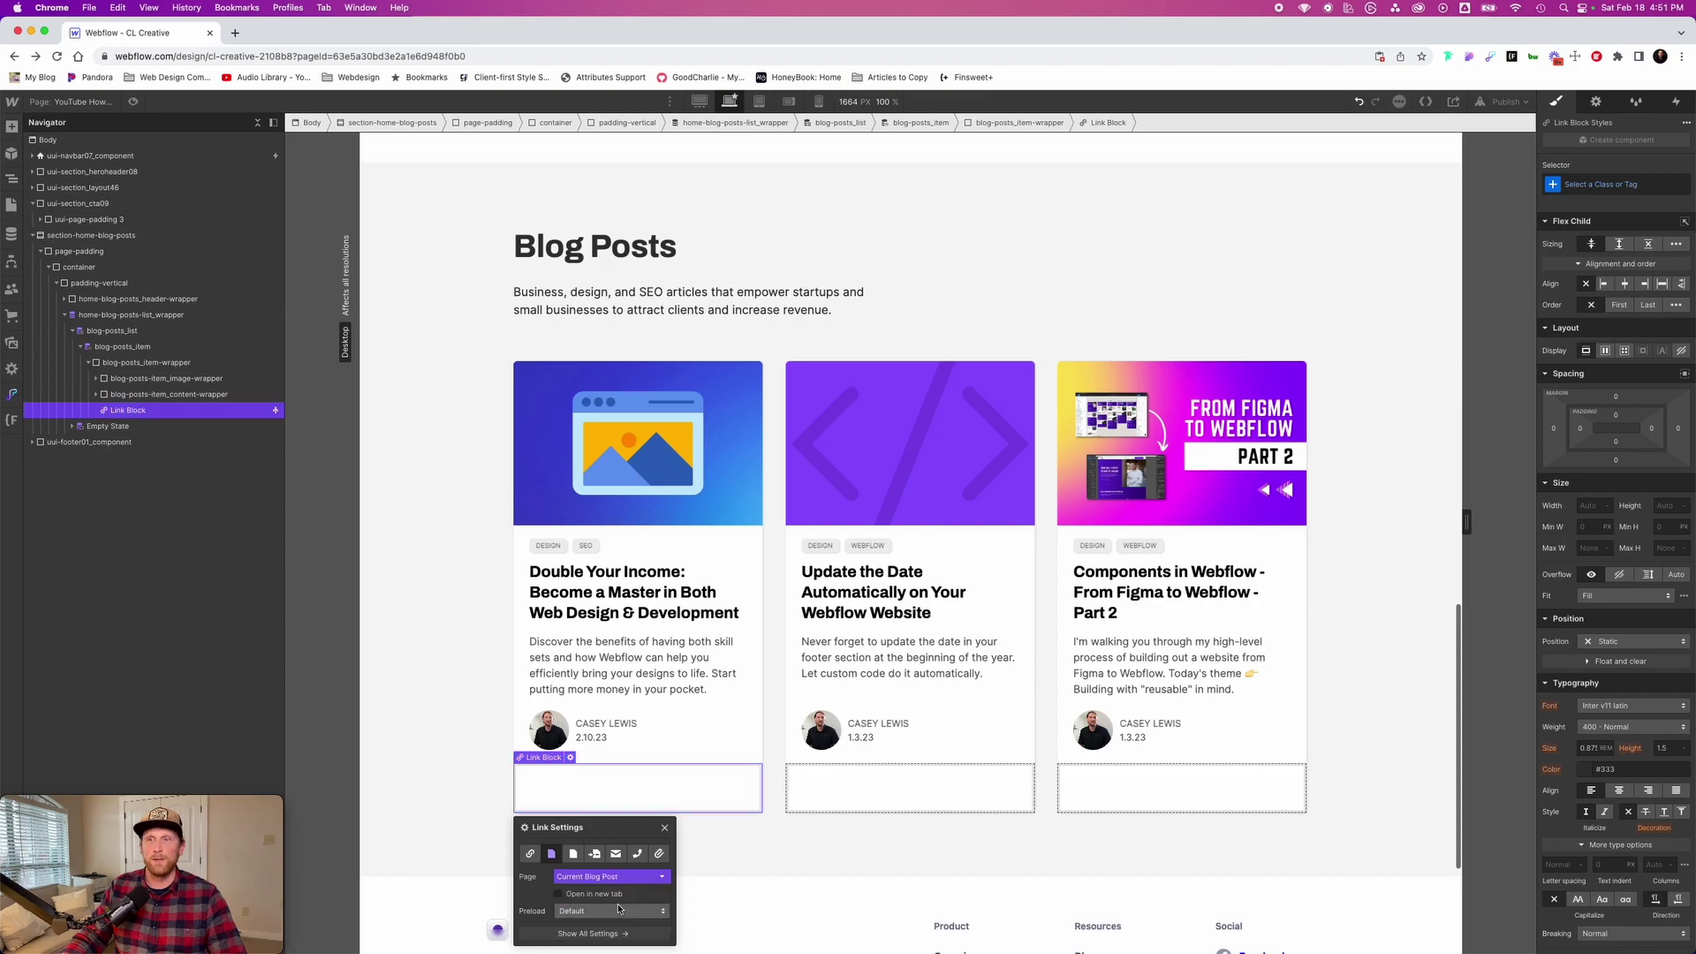
{"action": "left_click", "coordinate": [805, 845]}
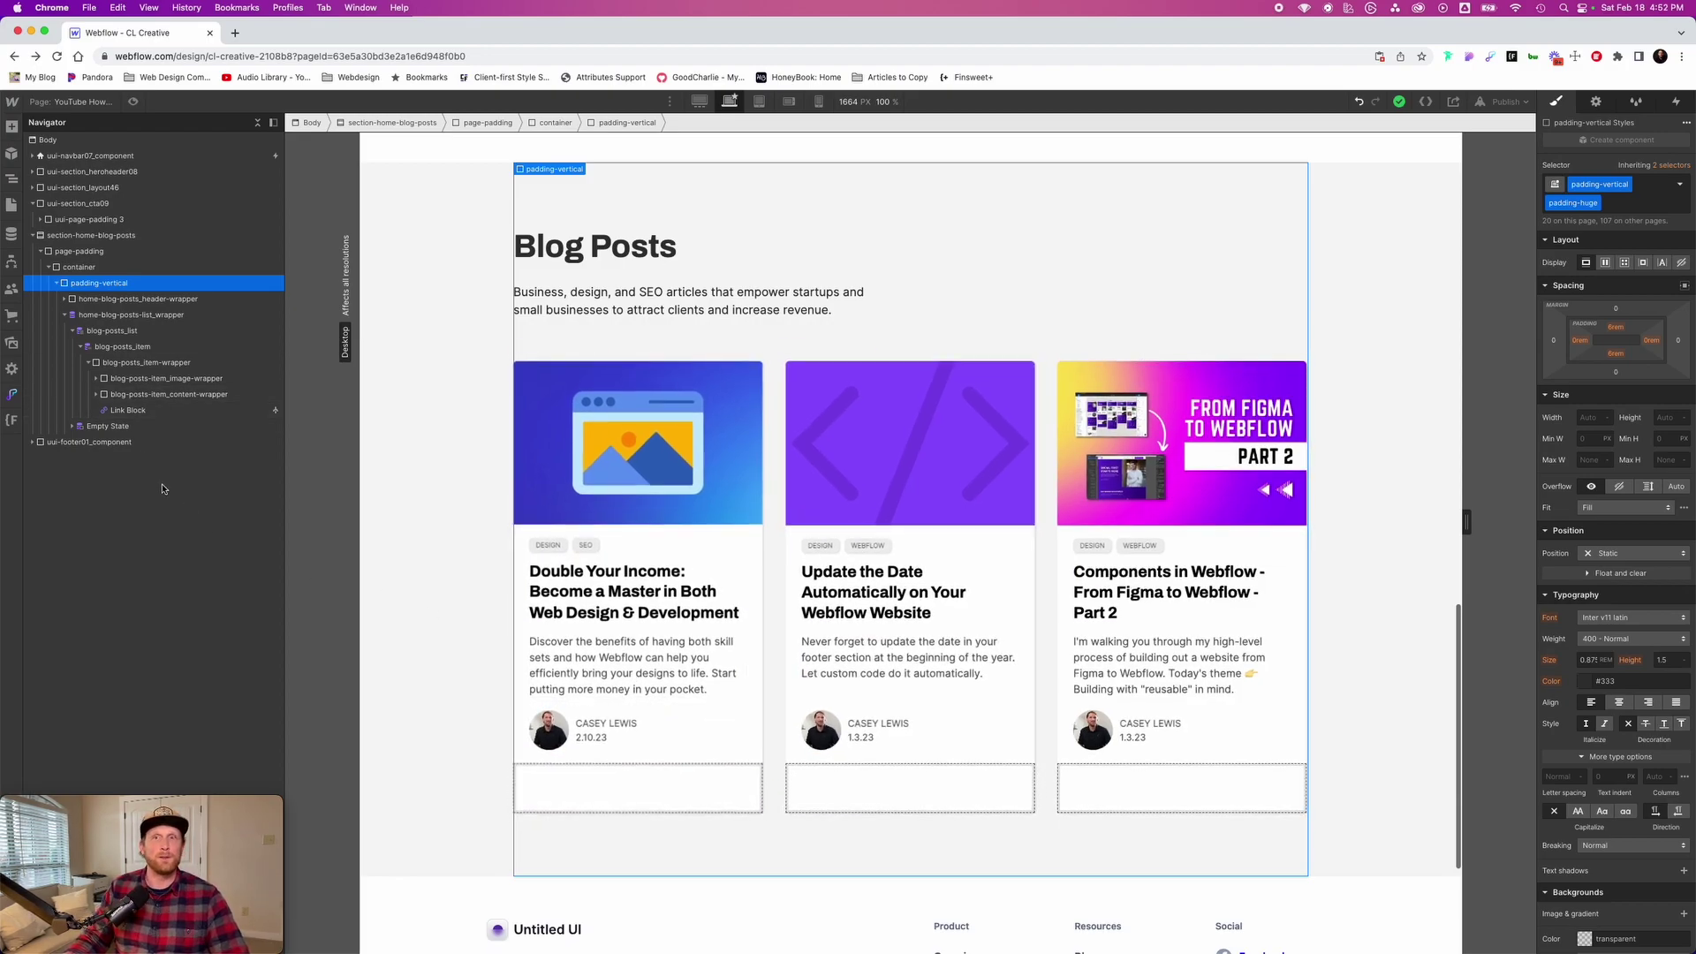
Set the Link Block's position to Absolute and check the card wrapper's positioning
{"action": "left_click", "coordinate": [131, 410]}
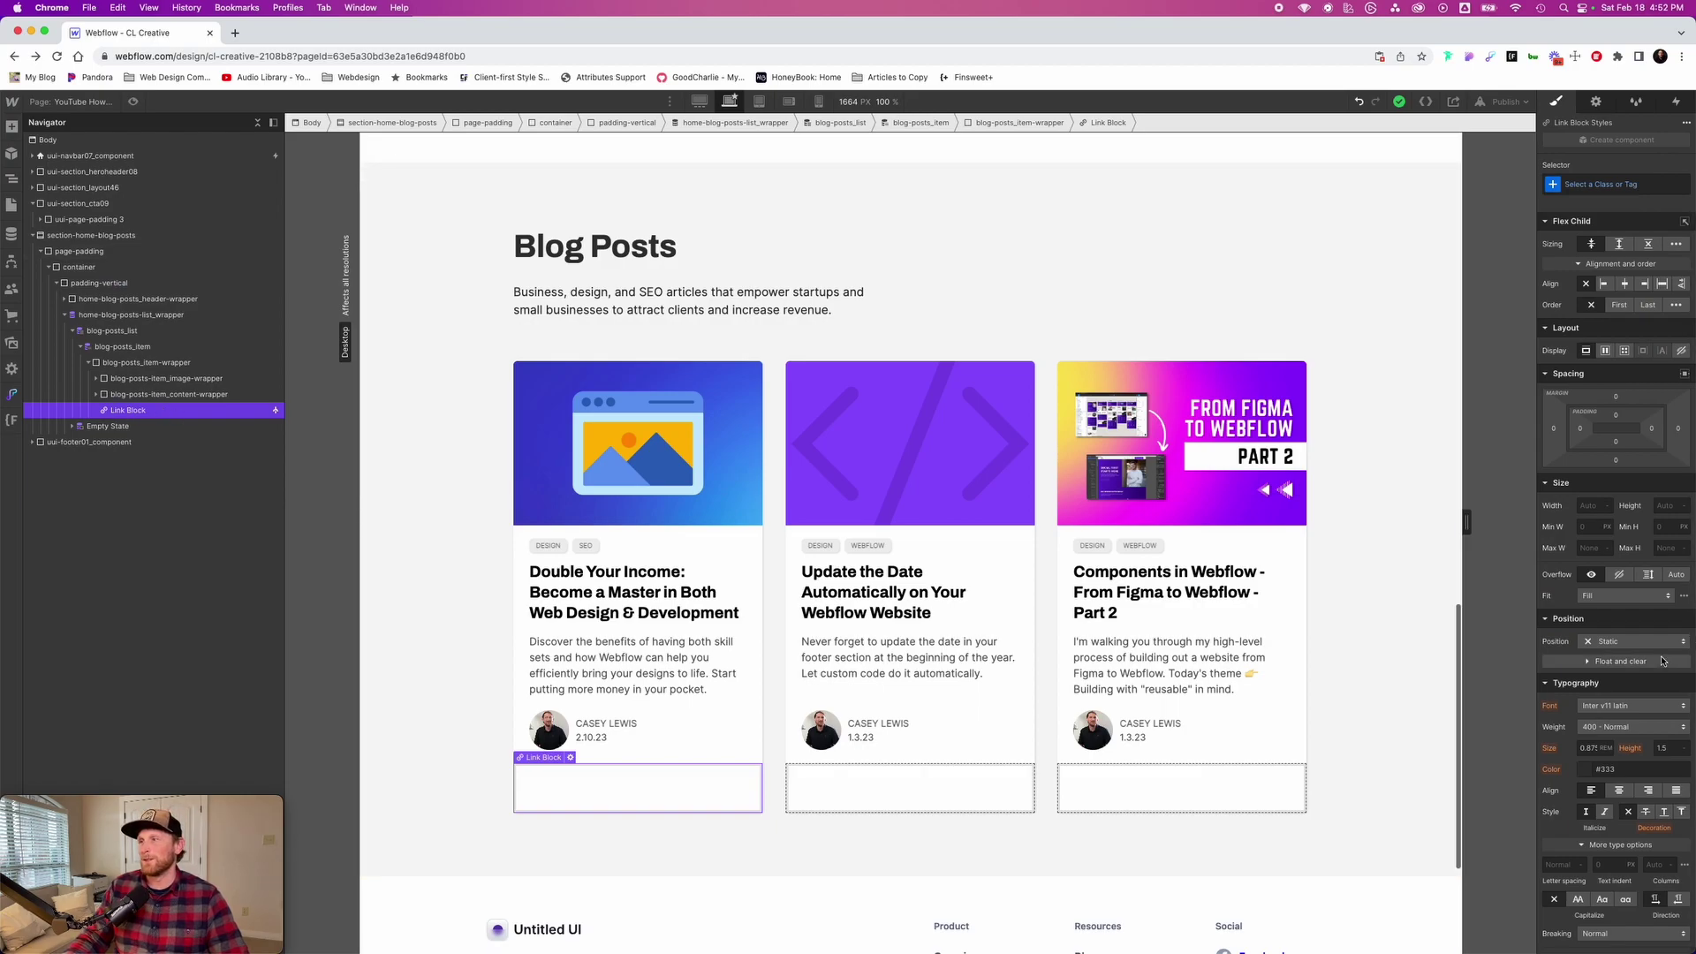
{"action": "left_click", "coordinate": [1620, 643]}
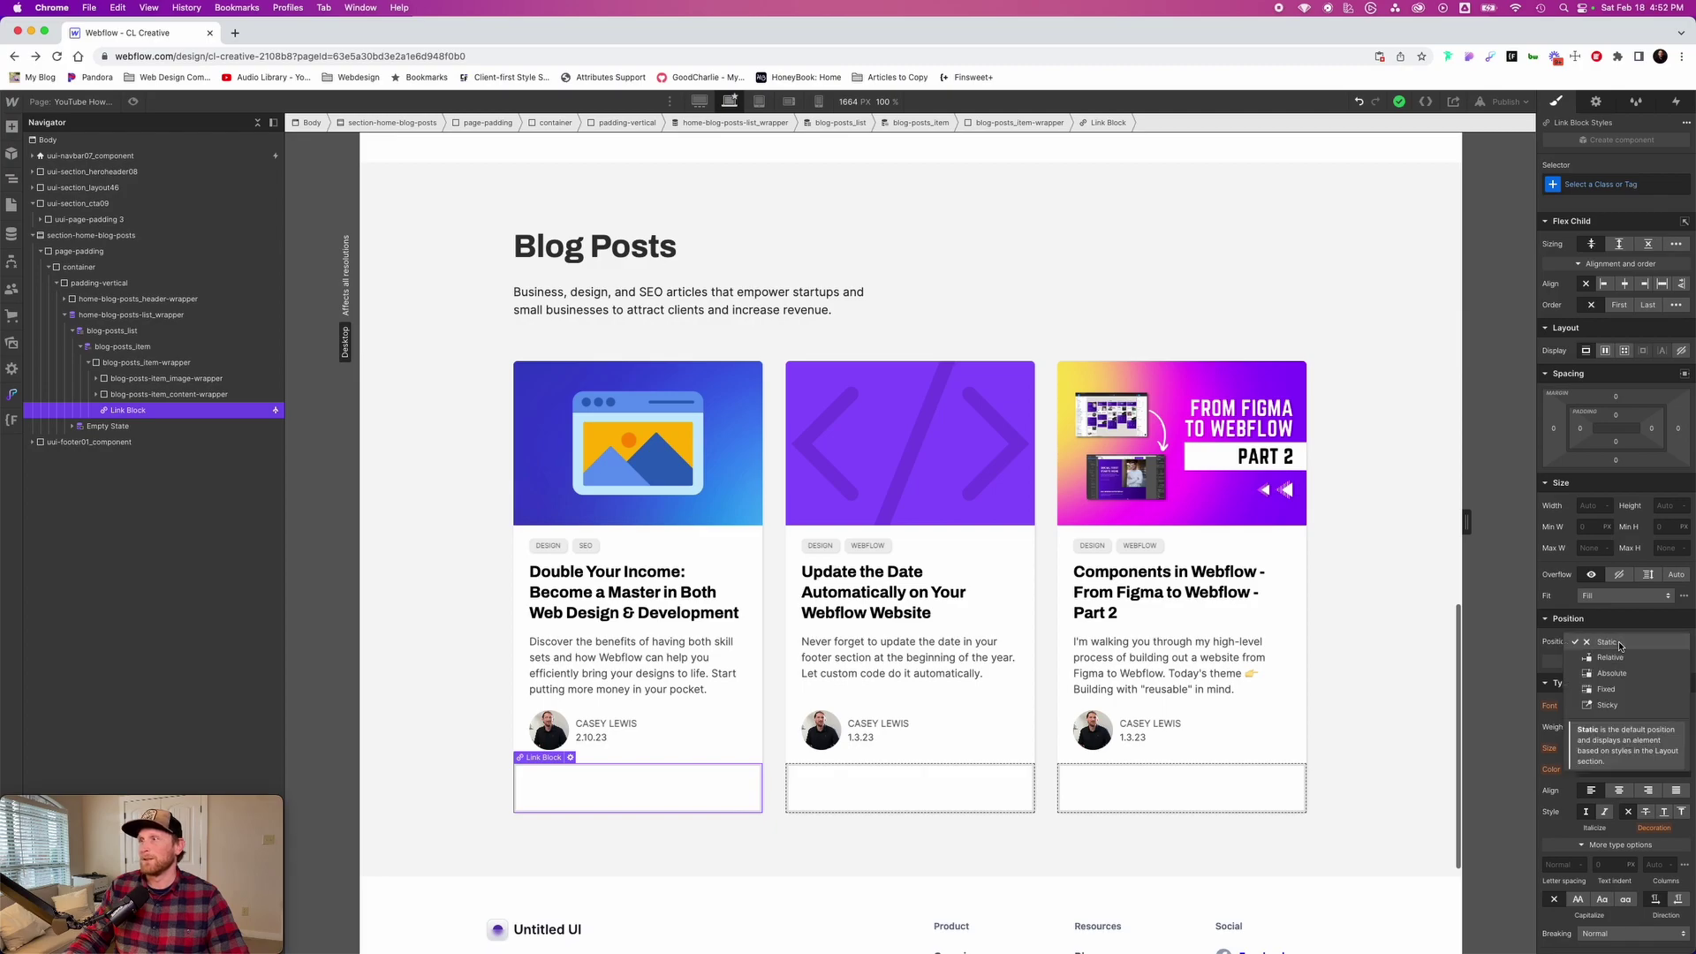
{"action": "left_click", "coordinate": [1613, 673]}
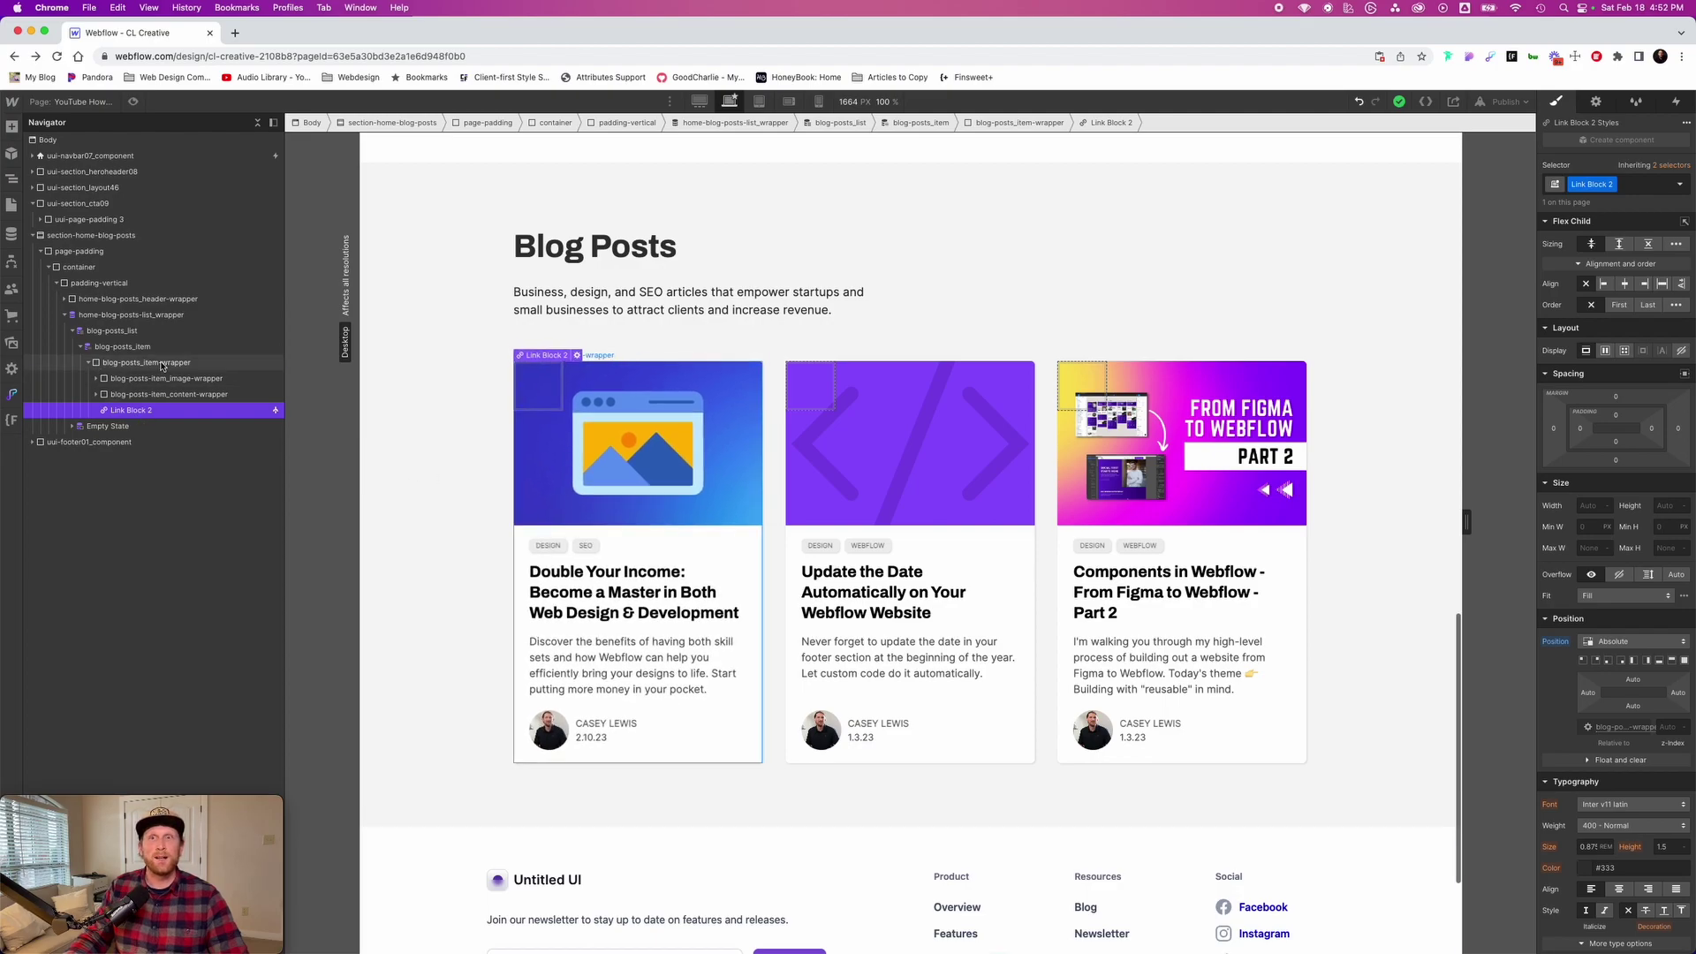
{"action": "left_click", "coordinate": [129, 365]}
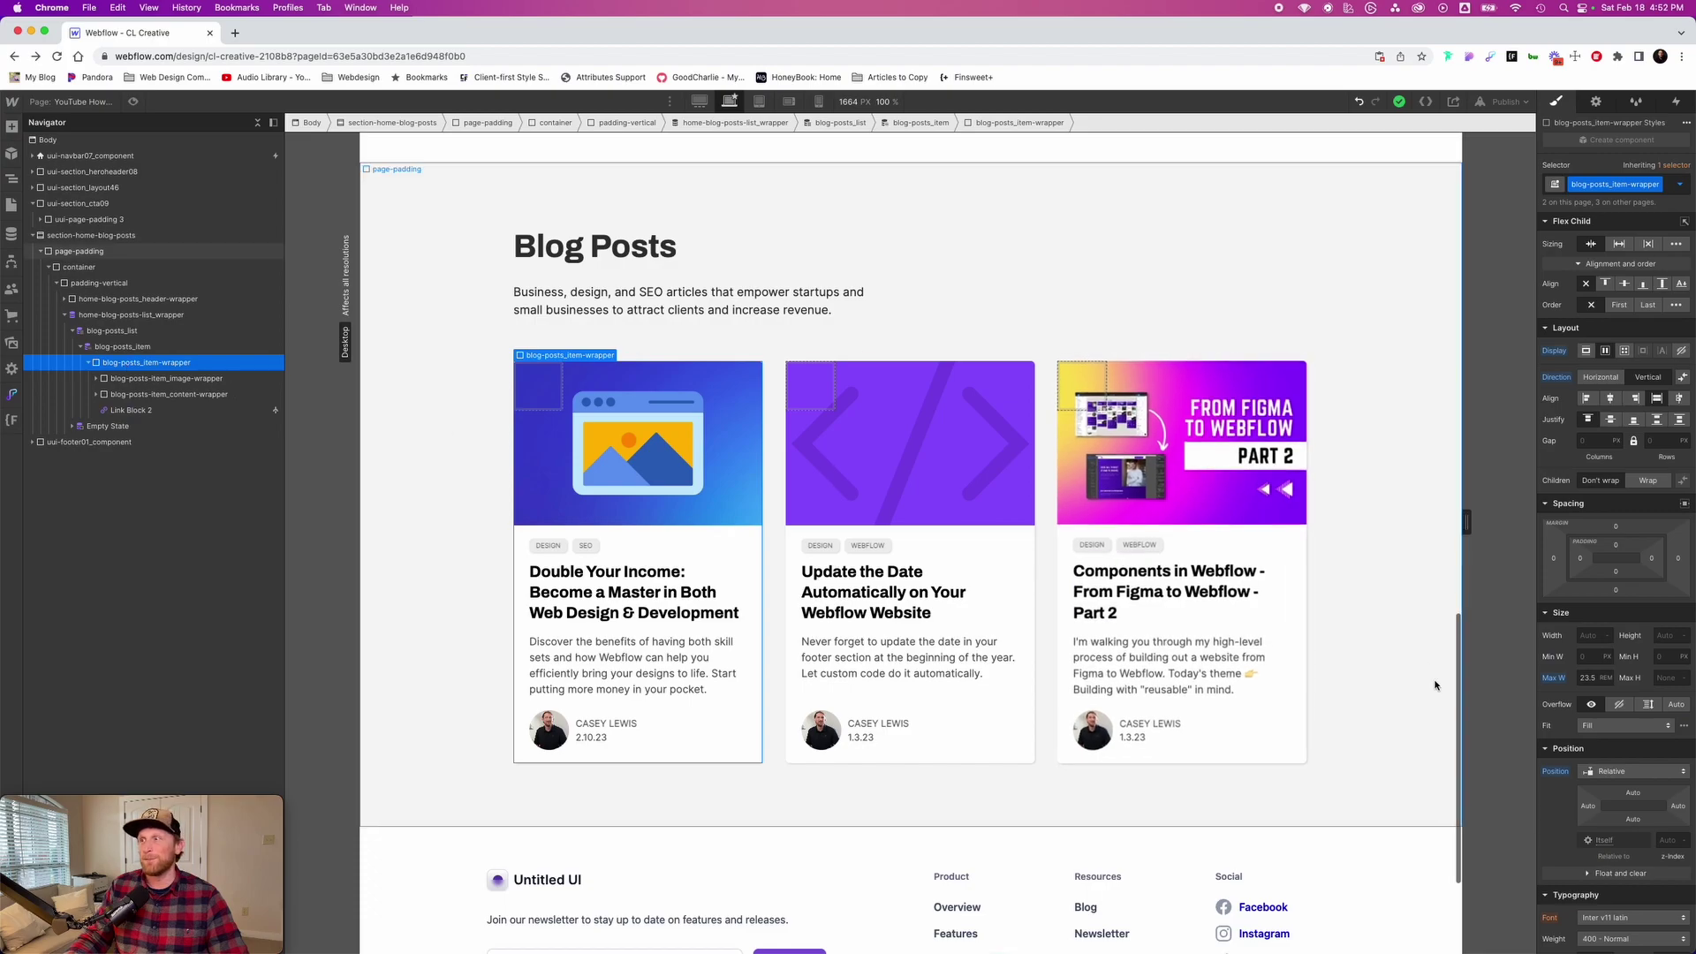
{"action": "left_click", "coordinate": [135, 410]}
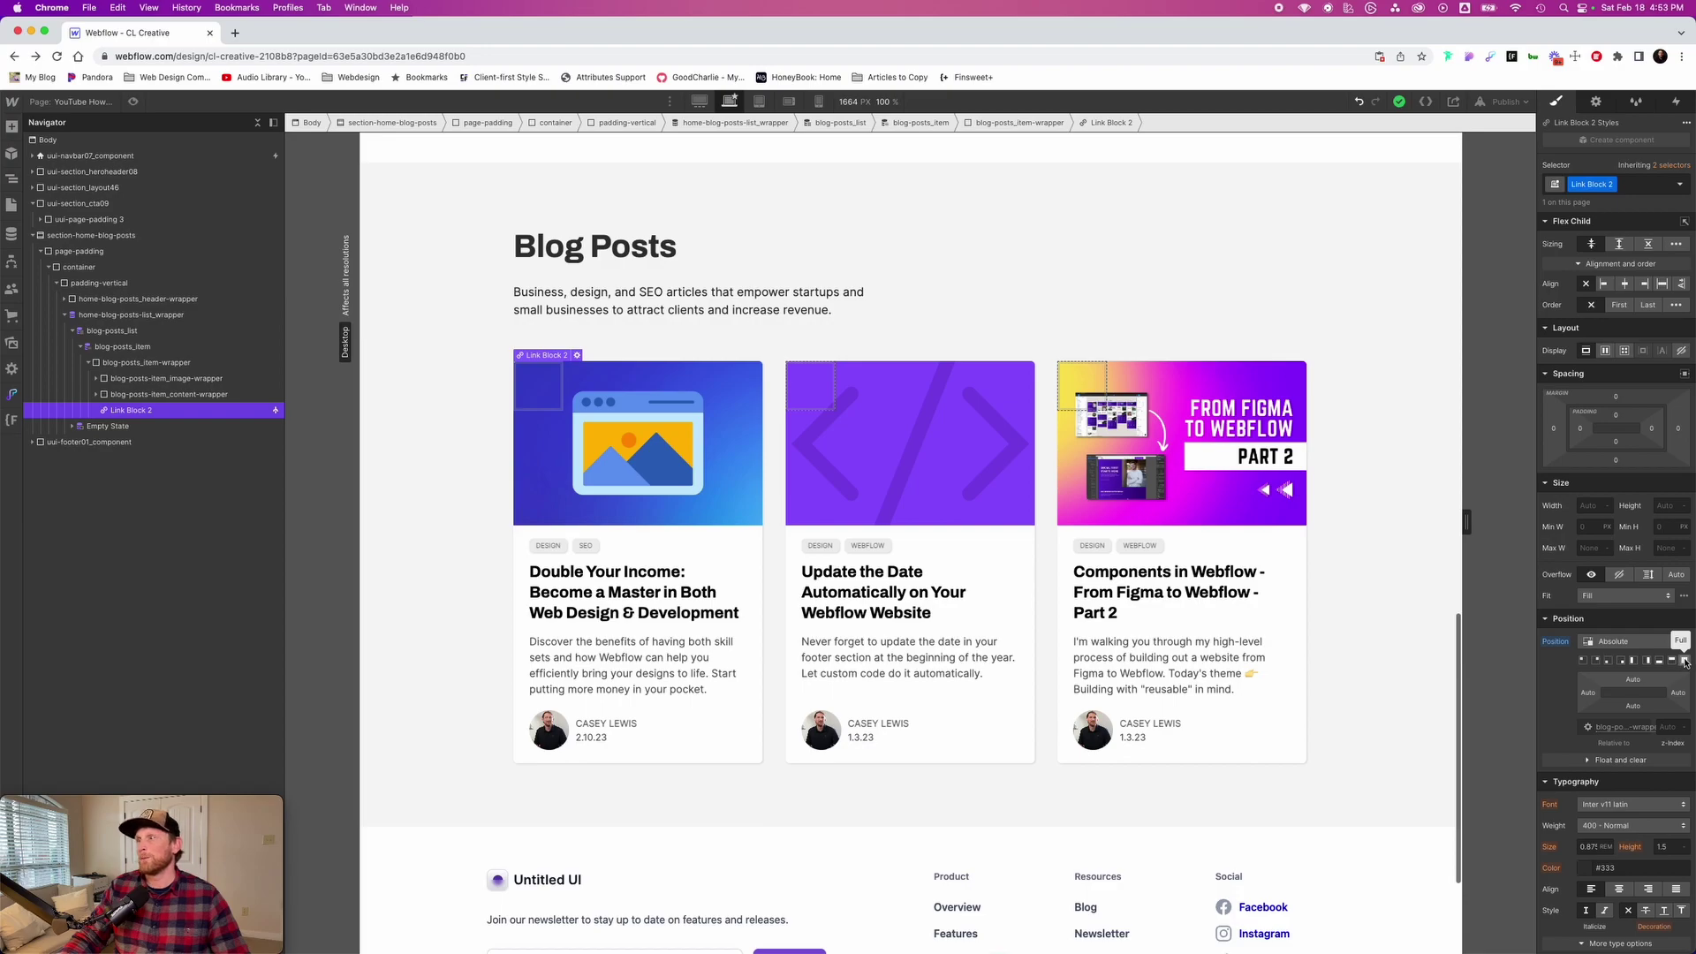
Pin Link Block 2 to all four card edges and confirm its Current Blog Post link
{"action": "left_click", "coordinate": [1684, 661]}
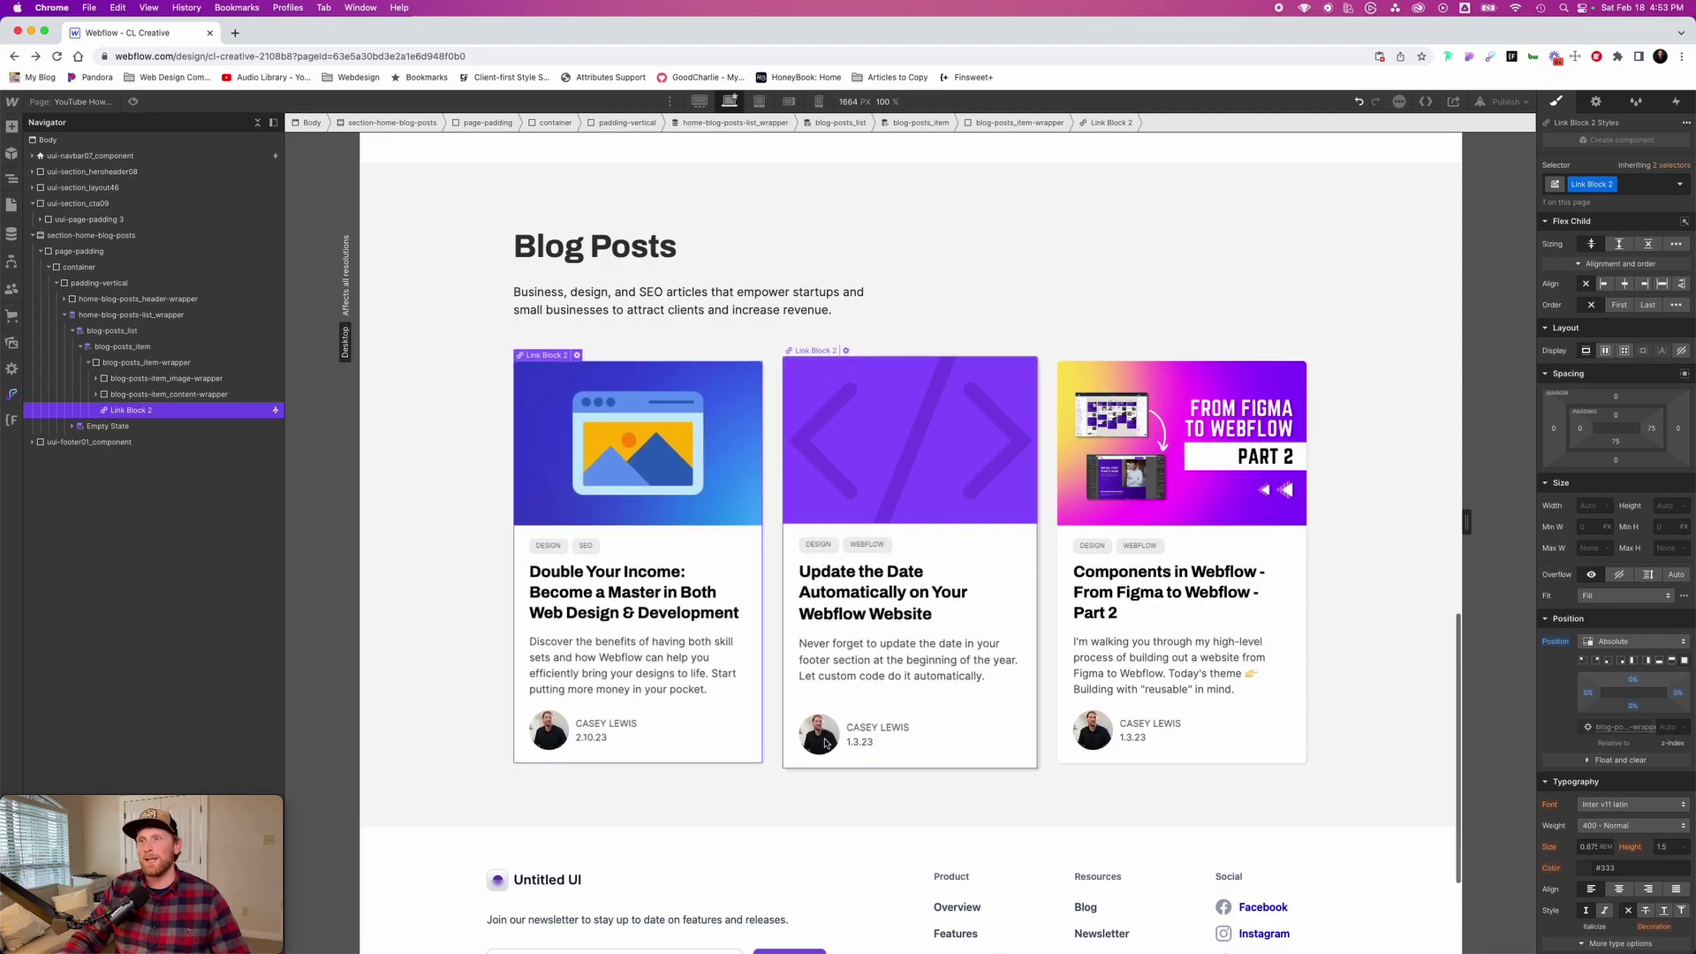
{"action": "key", "text": "super+z"}
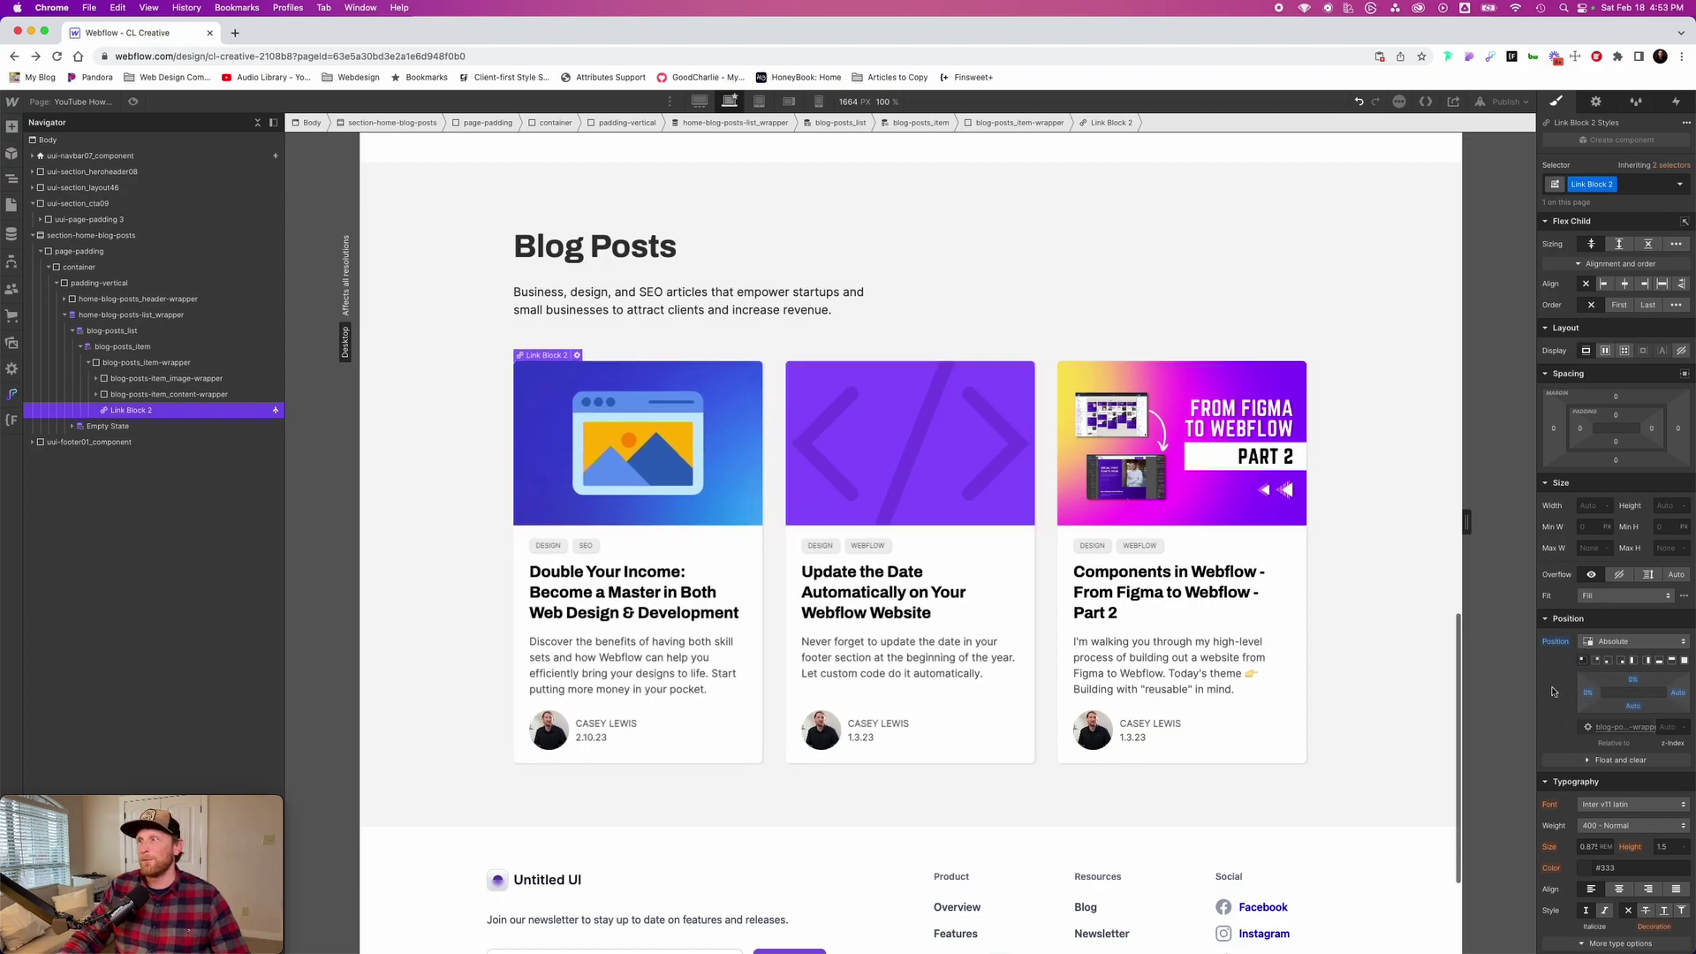
{"action": "left_click", "coordinate": [1684, 662]}
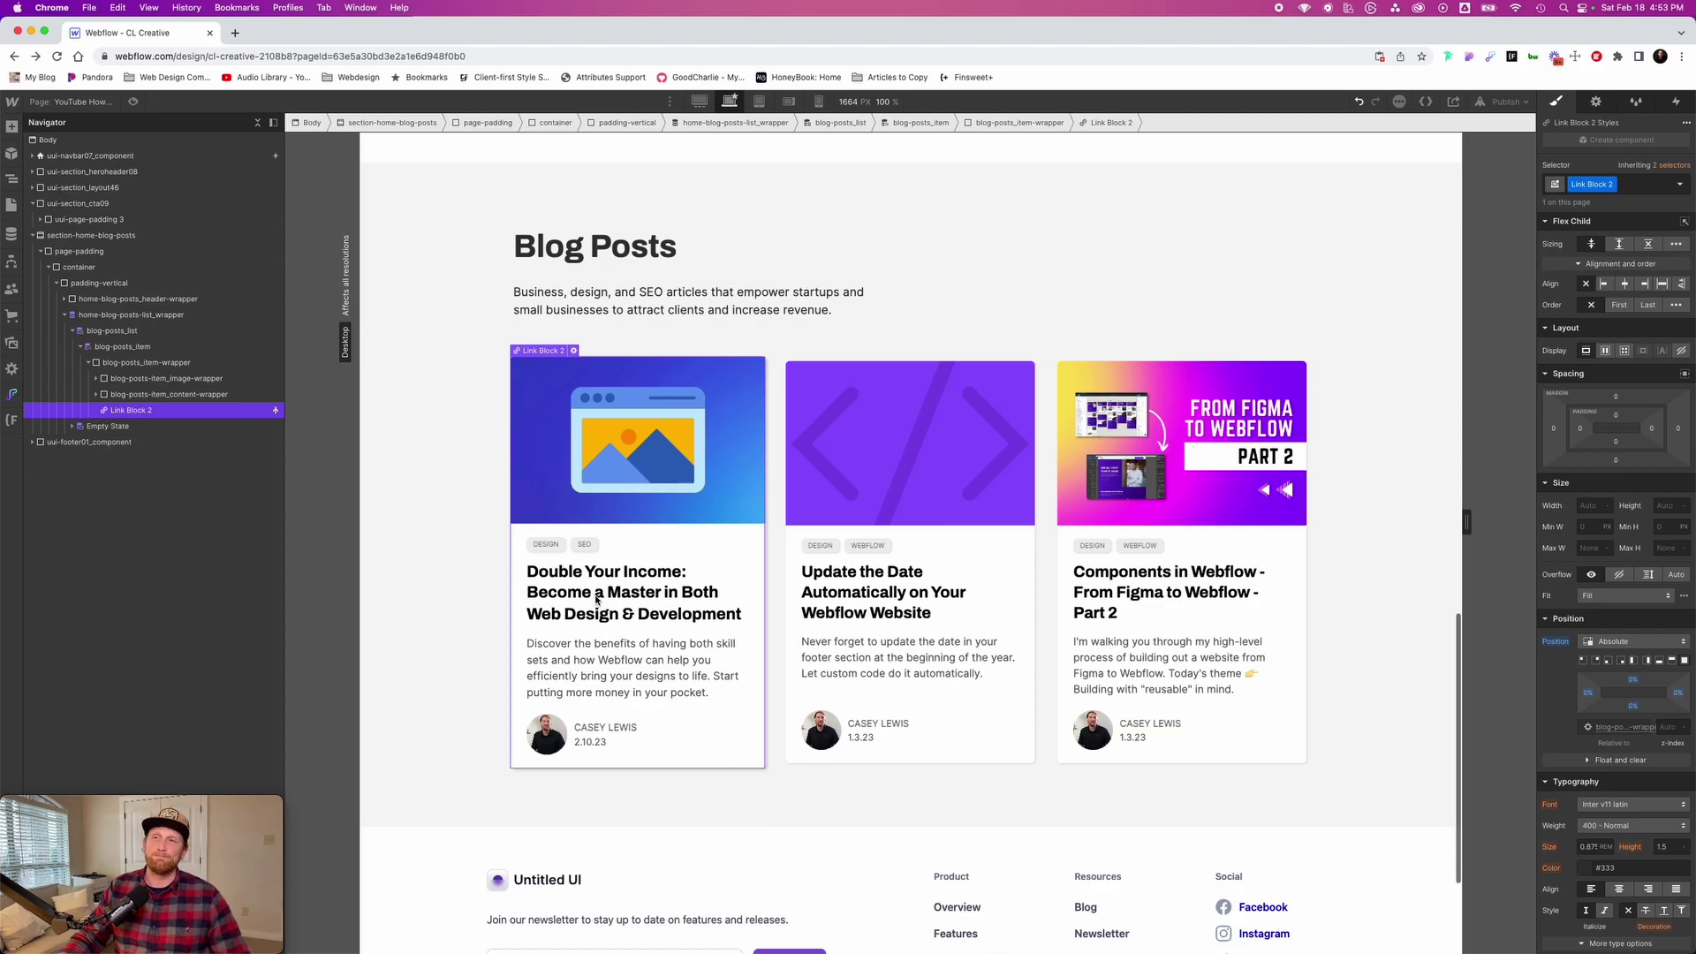
{"action": "key", "text": "Return"}
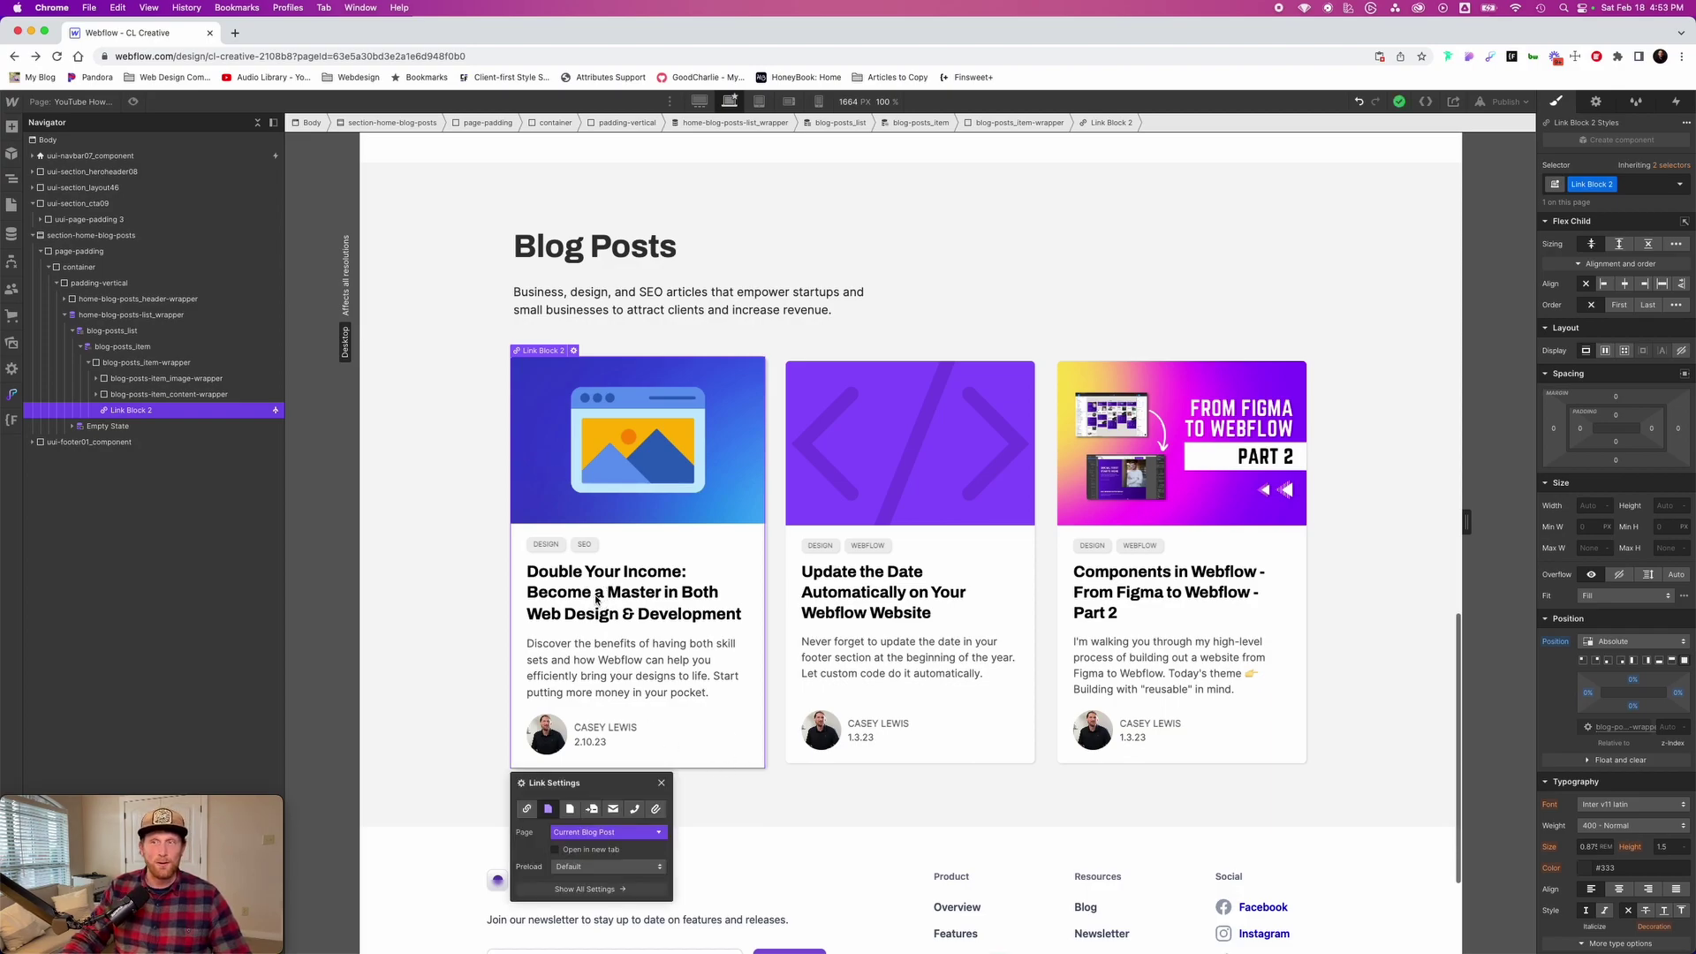
{"action": "left_click", "coordinate": [661, 783]}
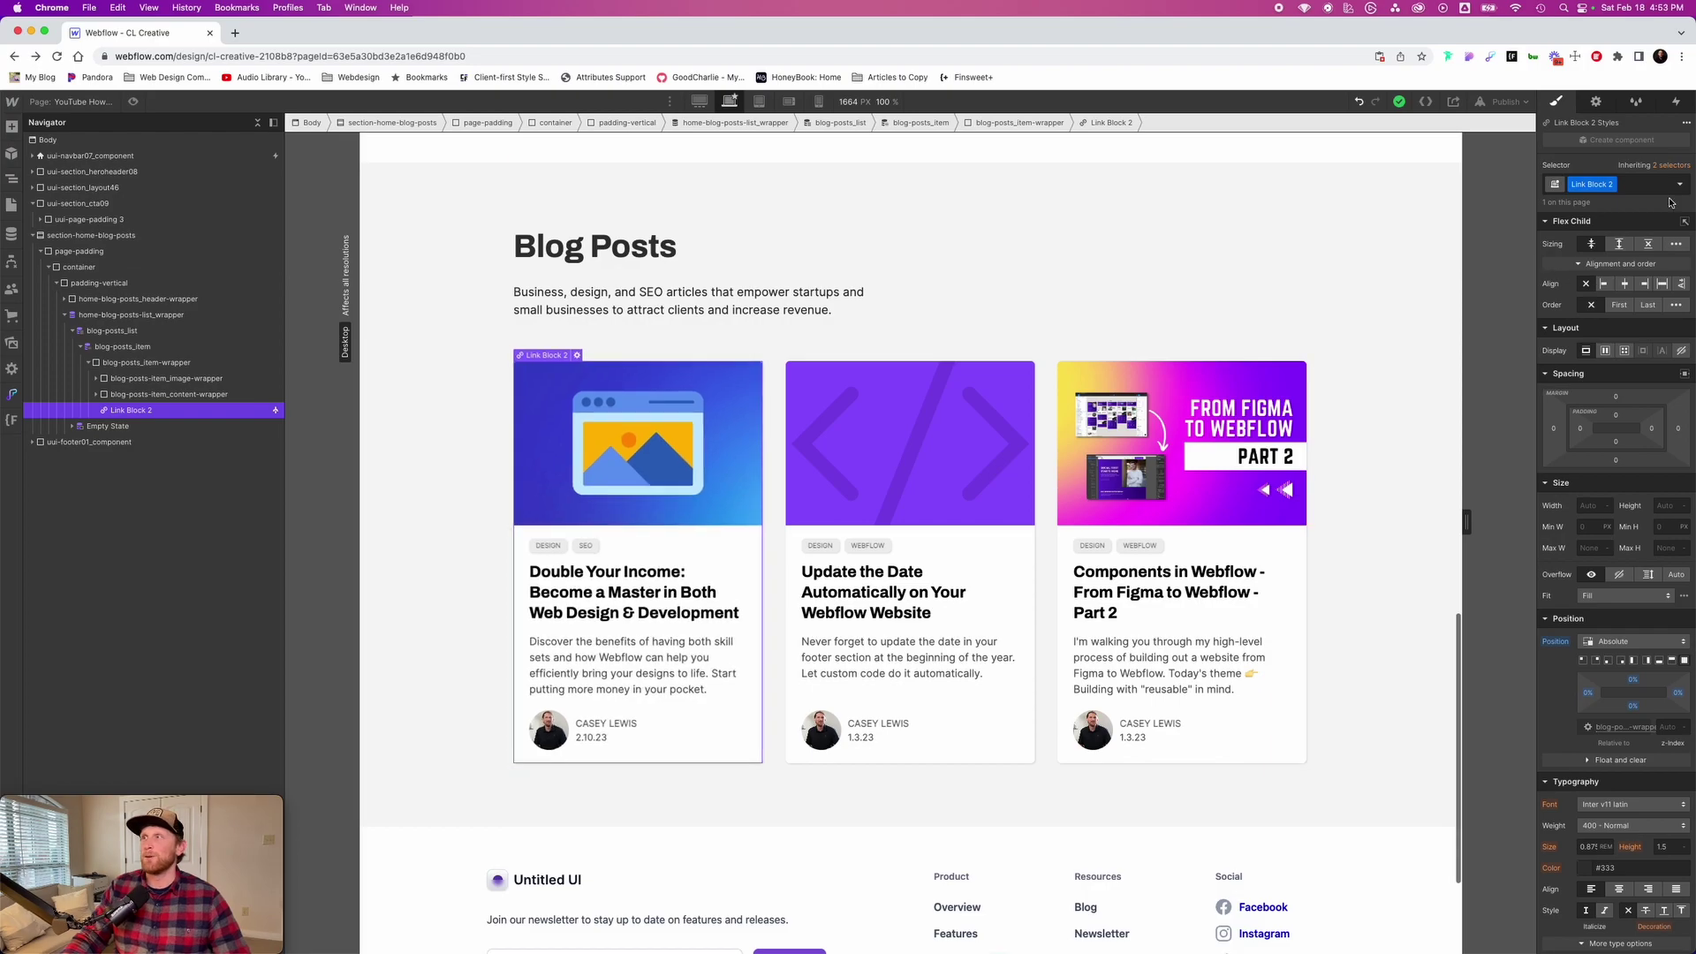
Give Link Block 2 a 'hide' combo class with Display set to None
{"action": "left_click", "coordinate": [1638, 189]}
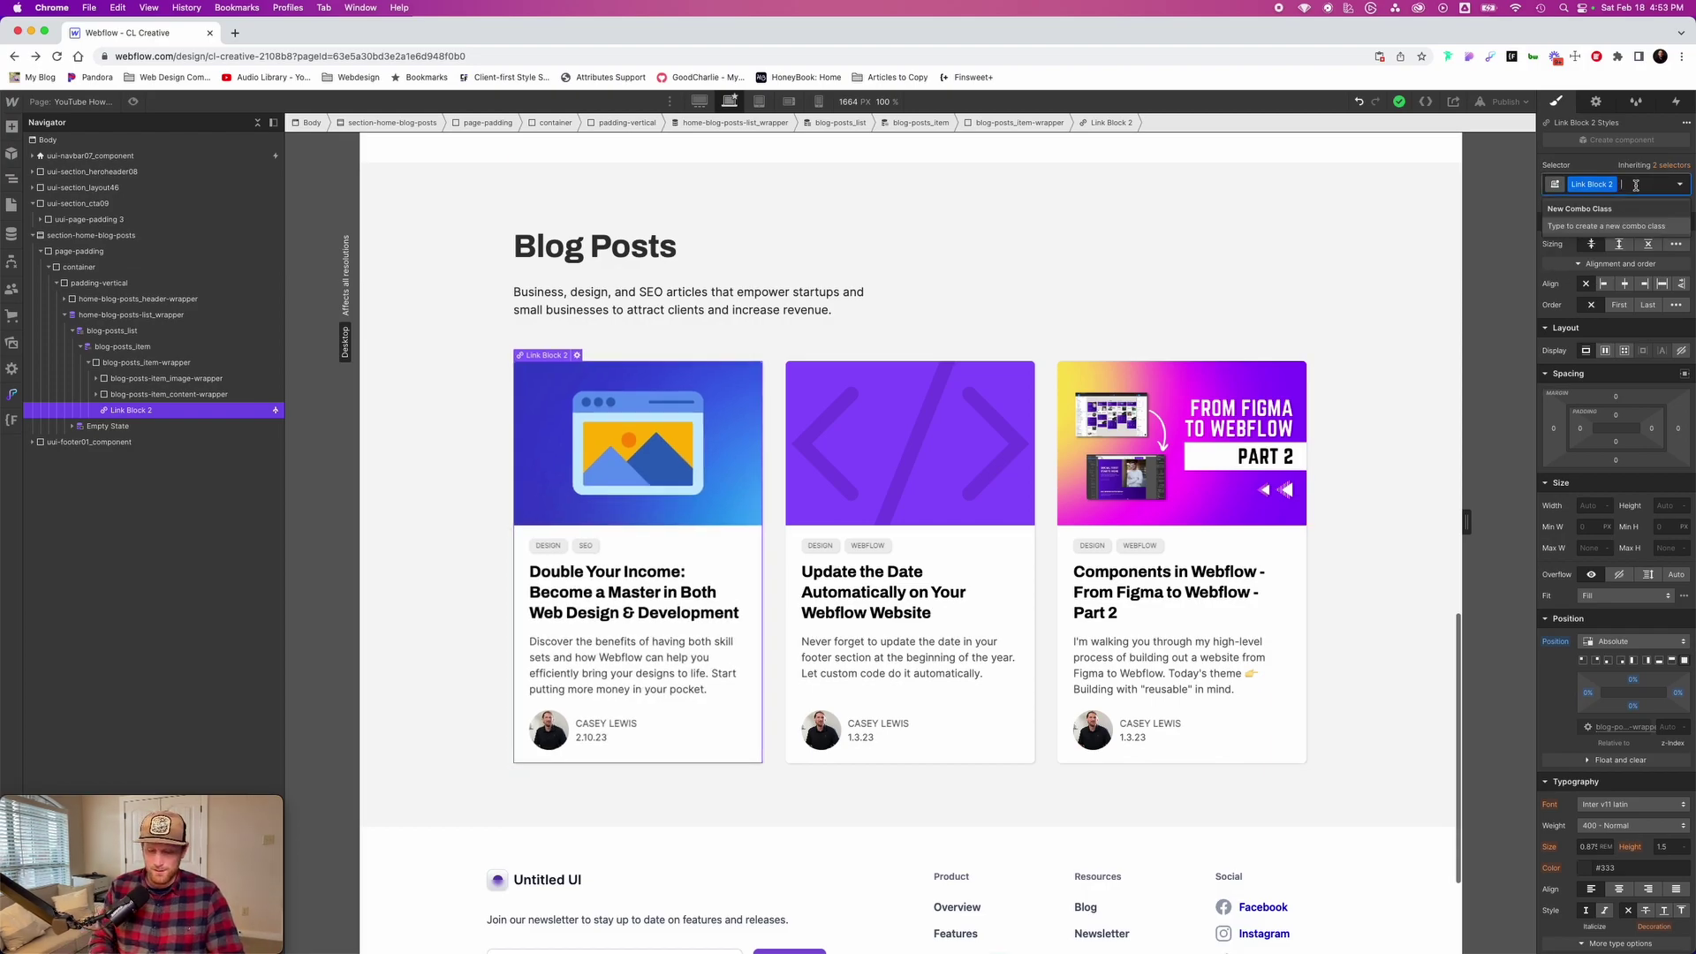
{"action": "type", "text": "hide"}
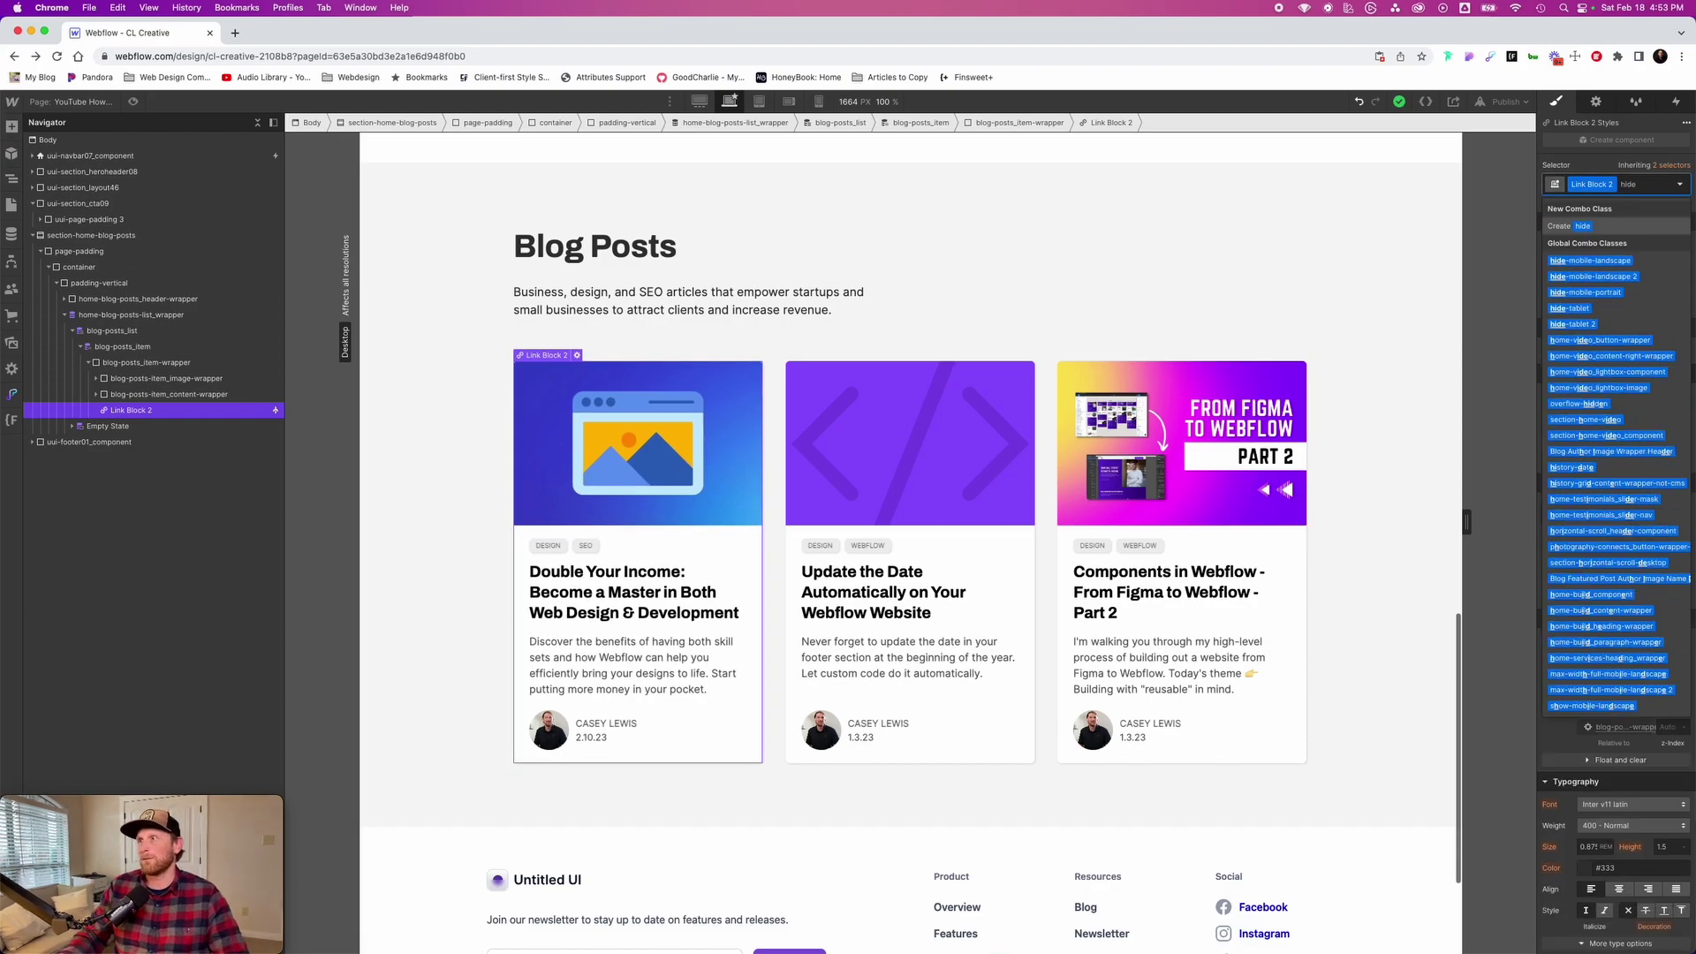
{"action": "key", "text": "Return"}
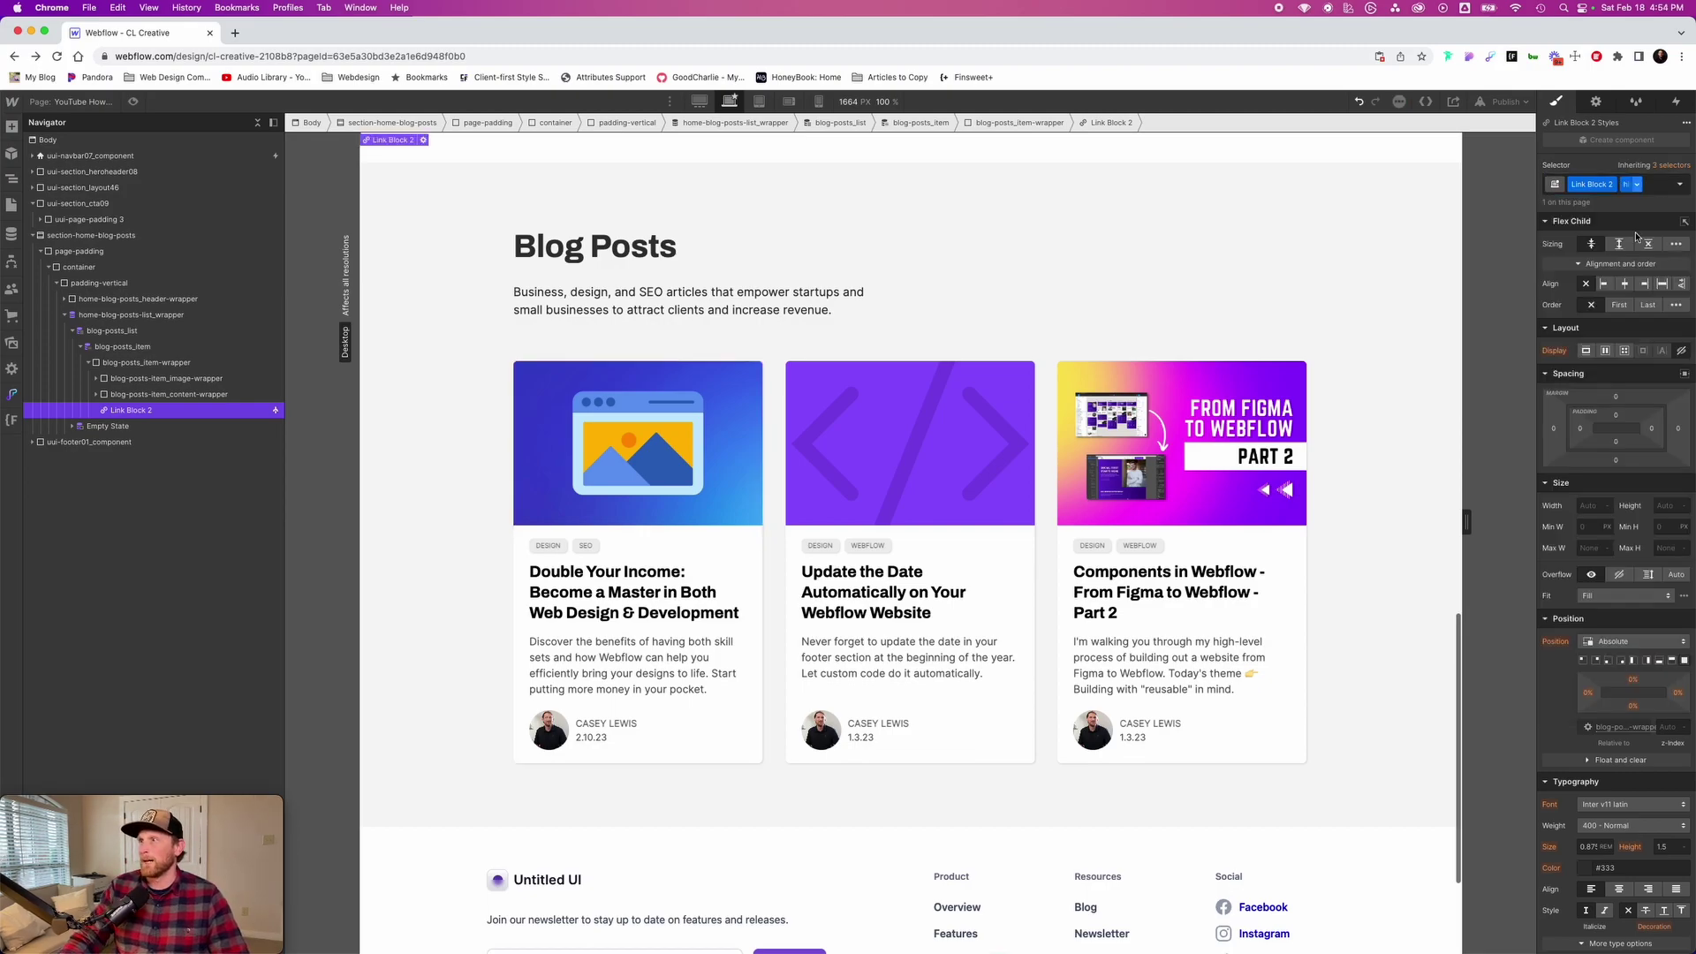
{"action": "left_click", "coordinate": [1681, 351]}
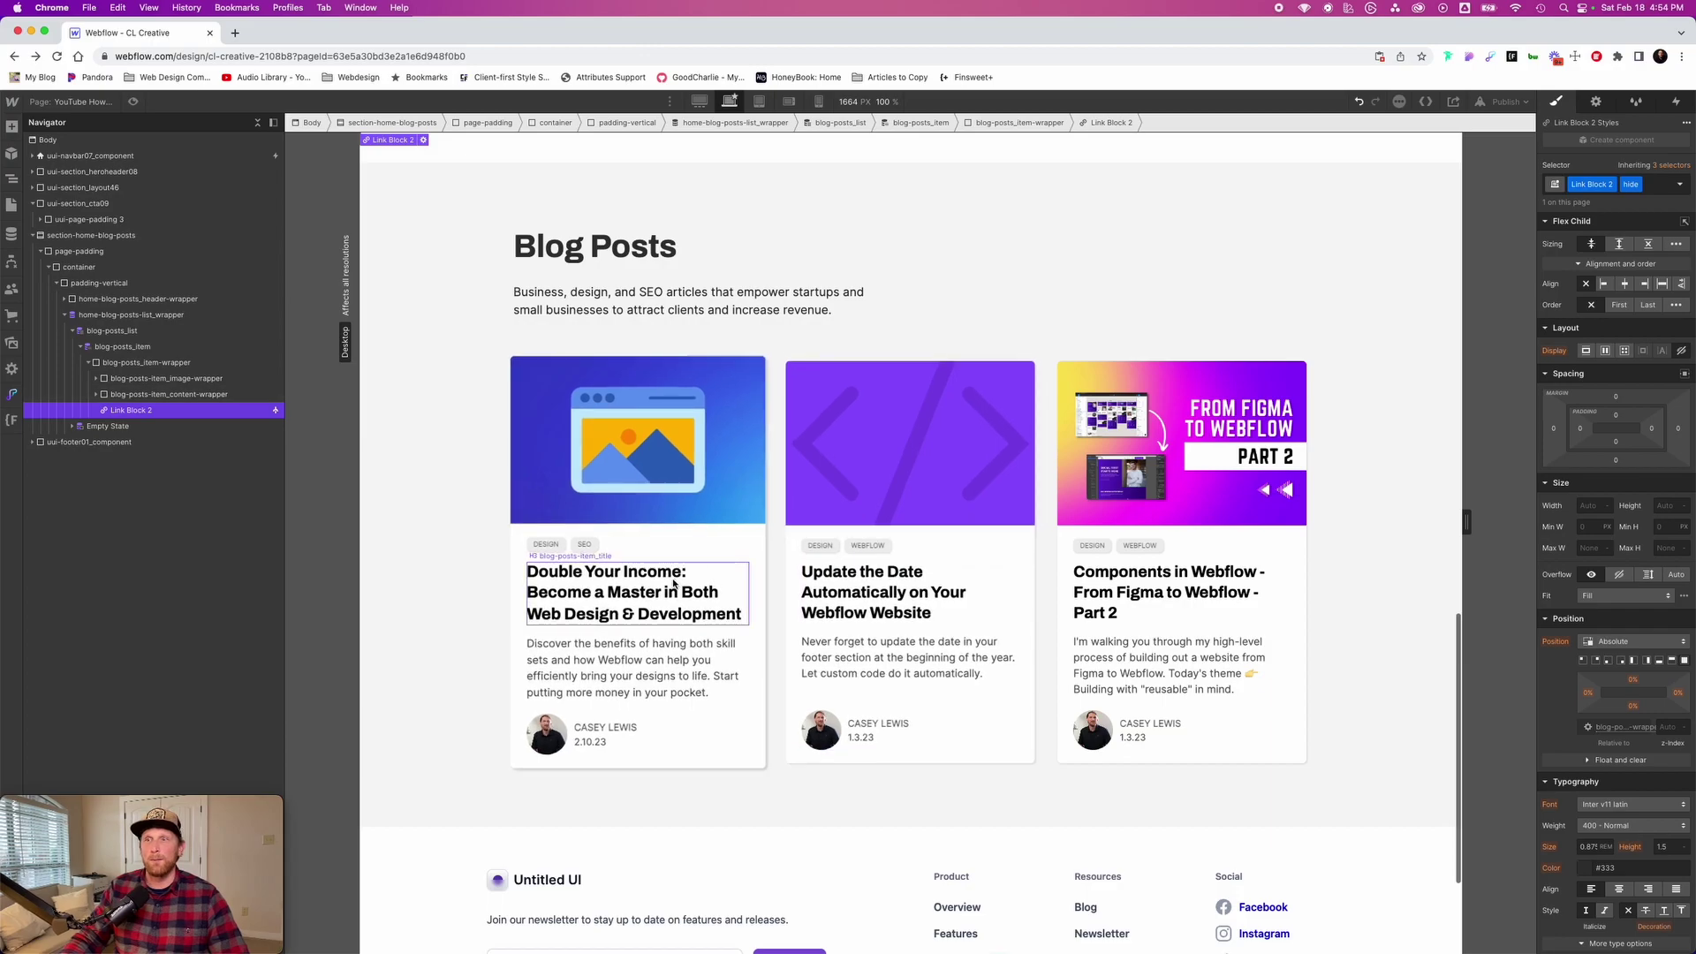
Inspect the first card's post title and wrapper, then reselect the hidden link block
{"action": "left_click", "coordinate": [635, 596]}
{"action": "left_click", "coordinate": [634, 597]}
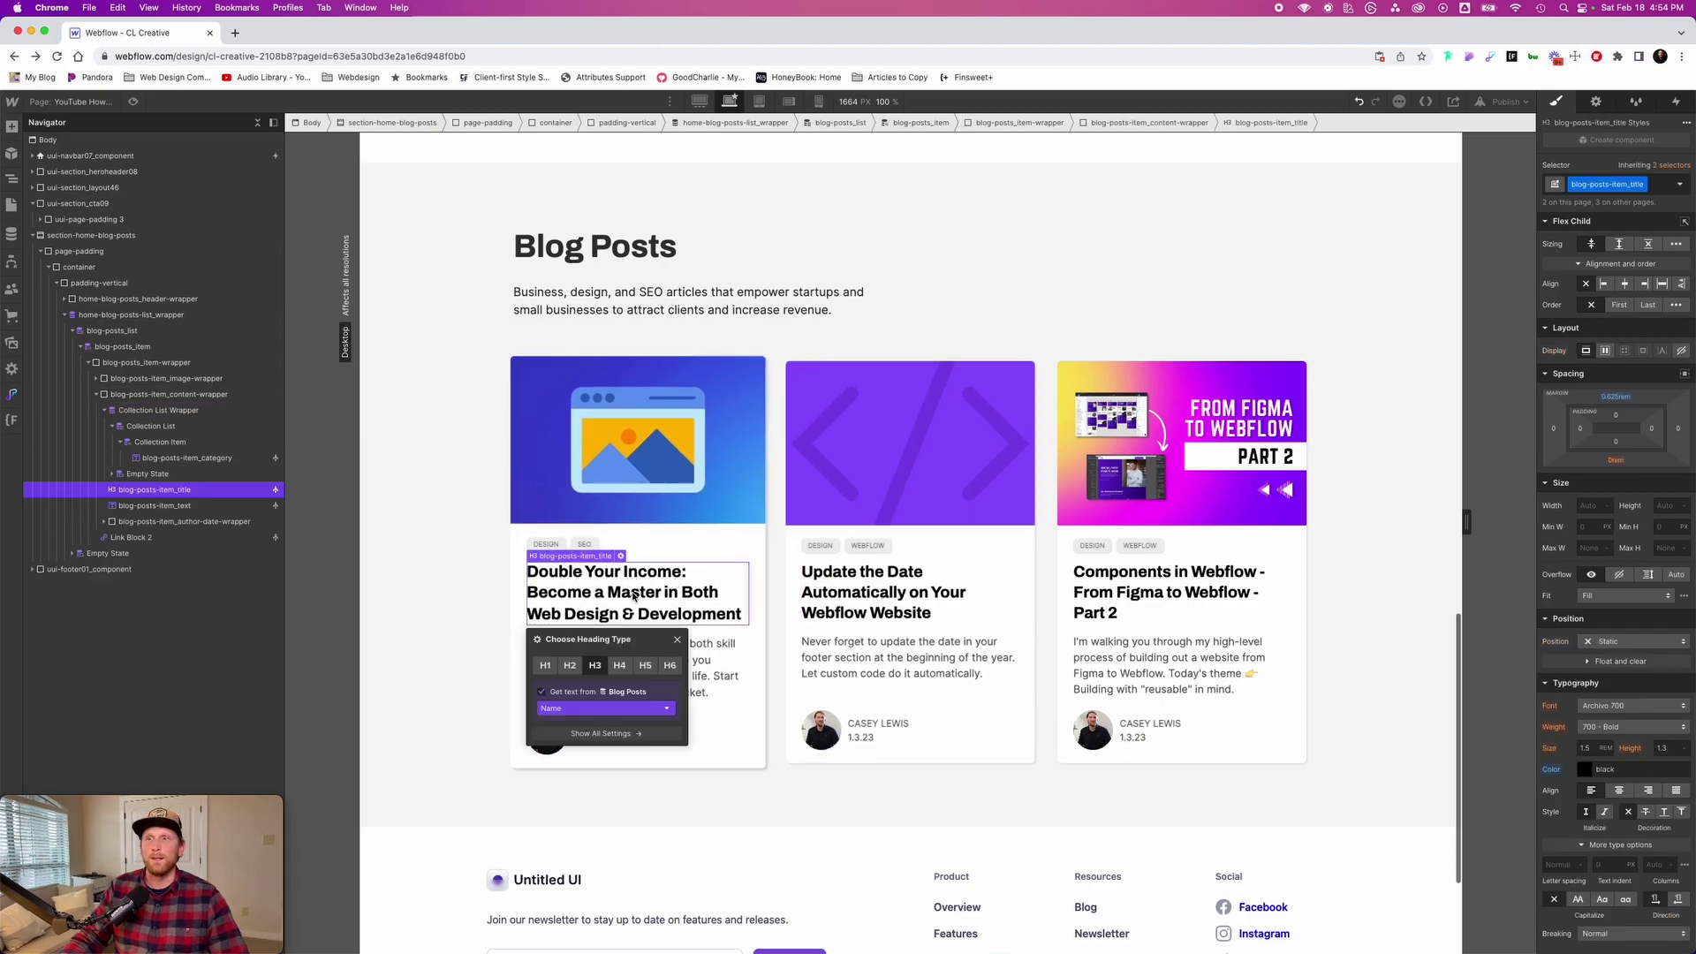
{"action": "left_click", "coordinate": [680, 648]}
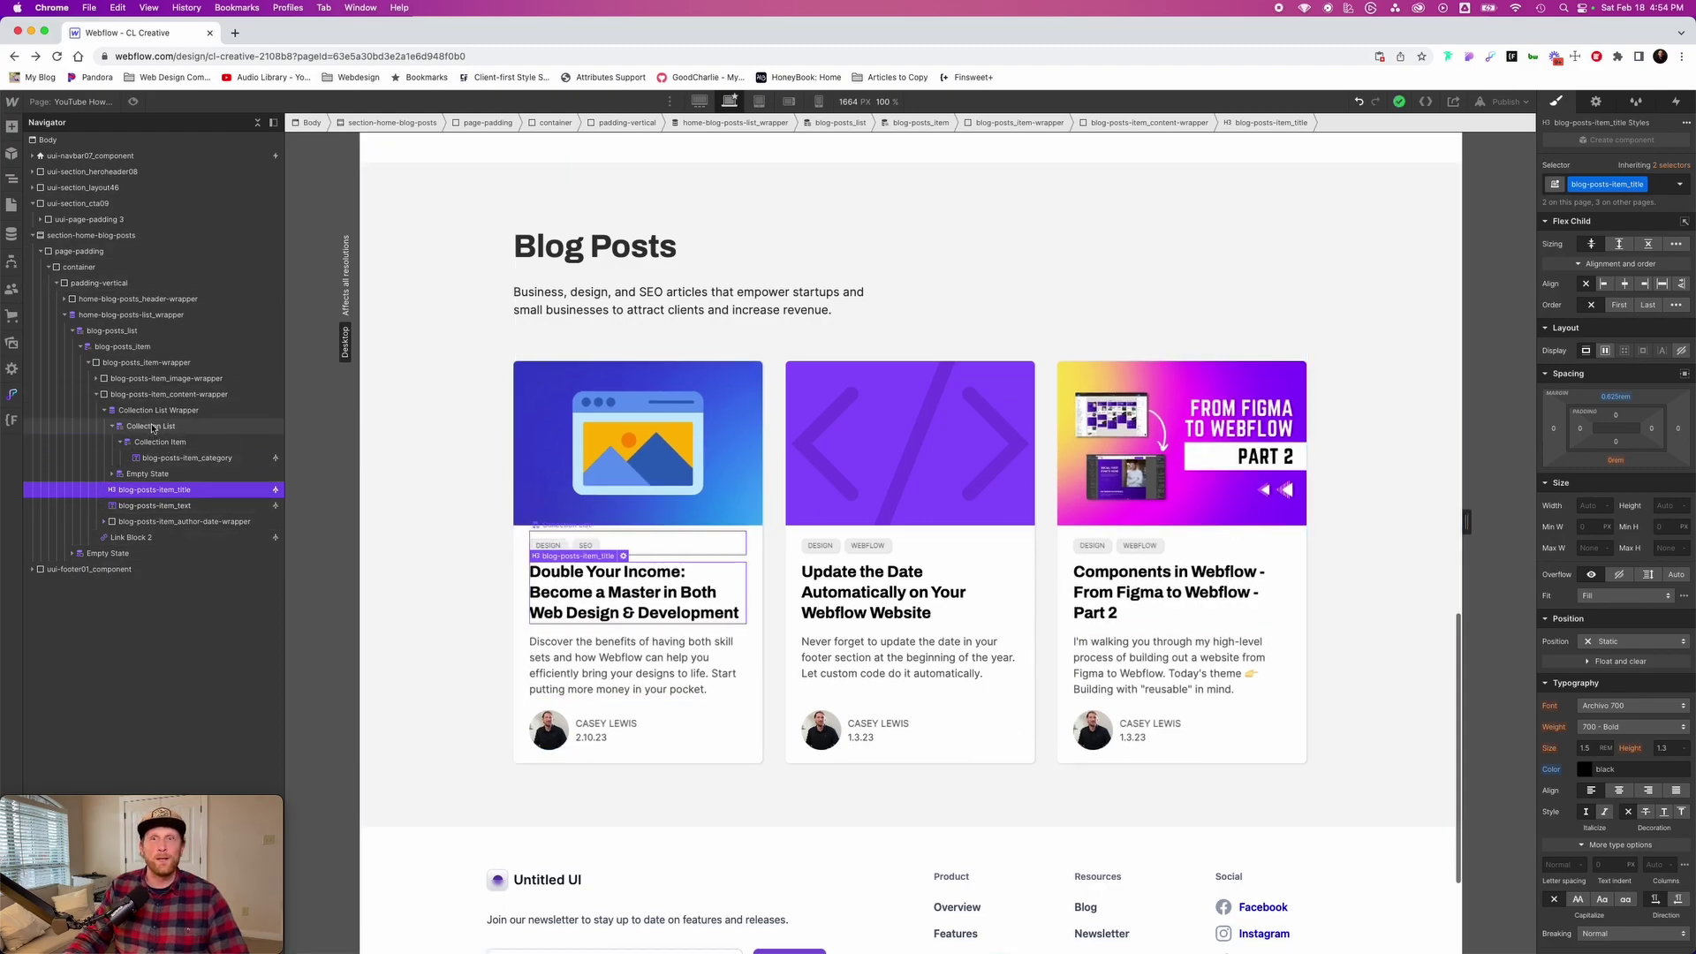
{"action": "left_click", "coordinate": [122, 363]}
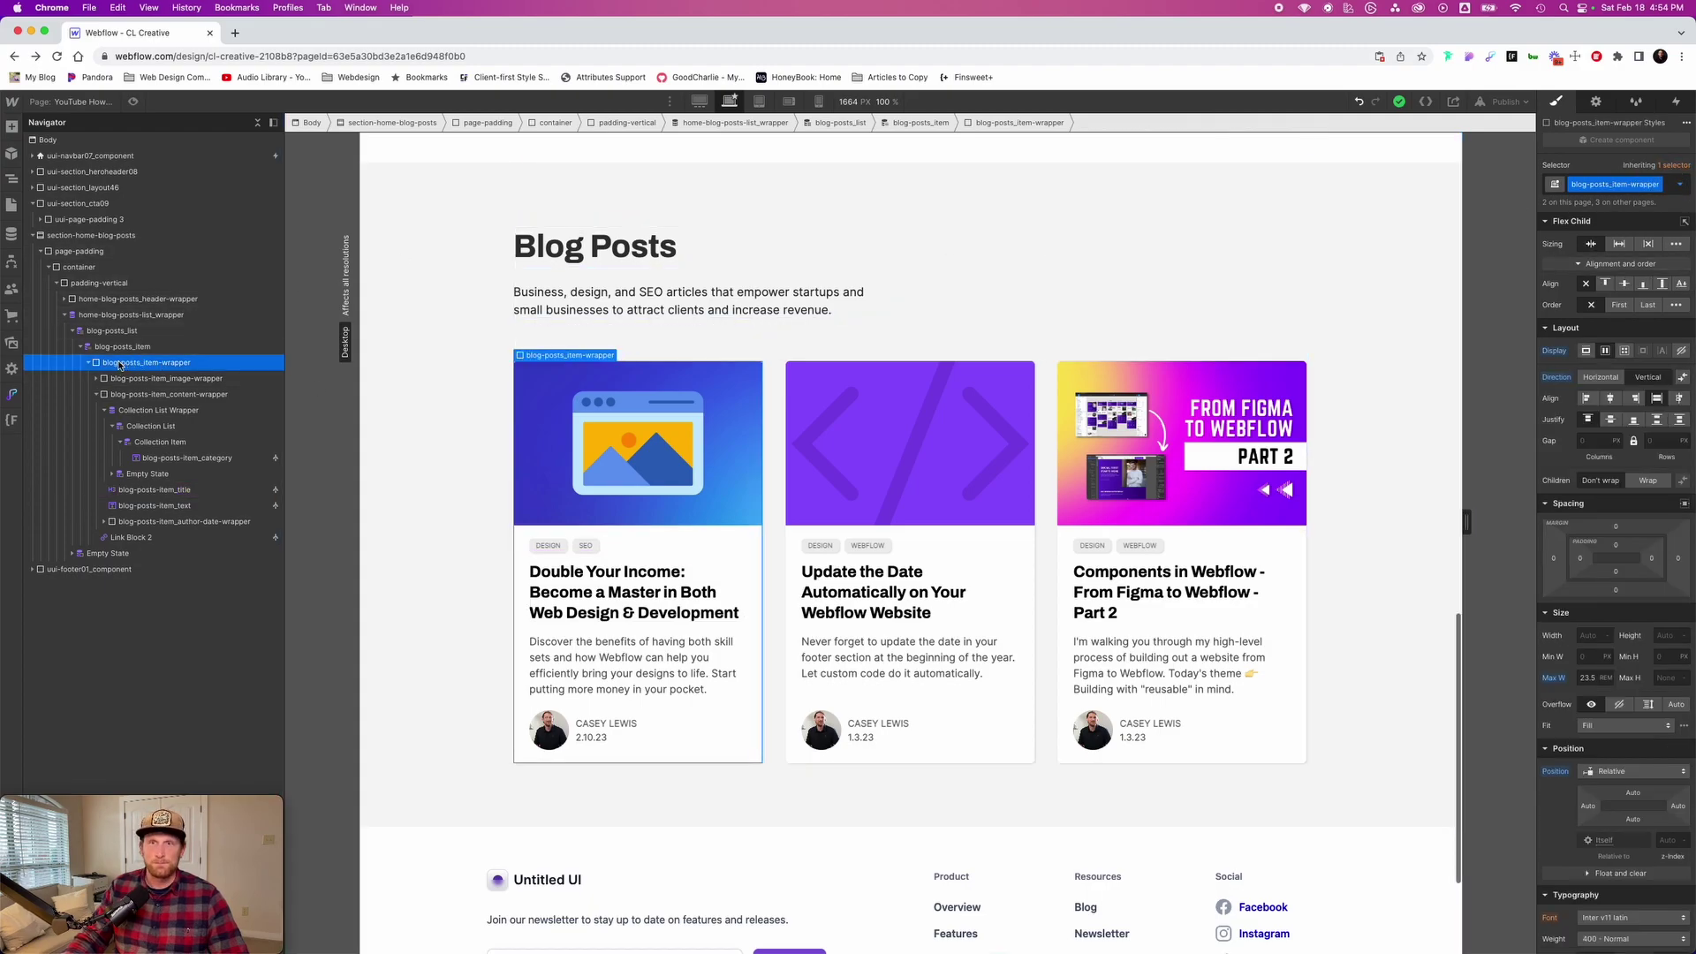
{"action": "left_click", "coordinate": [124, 541]}
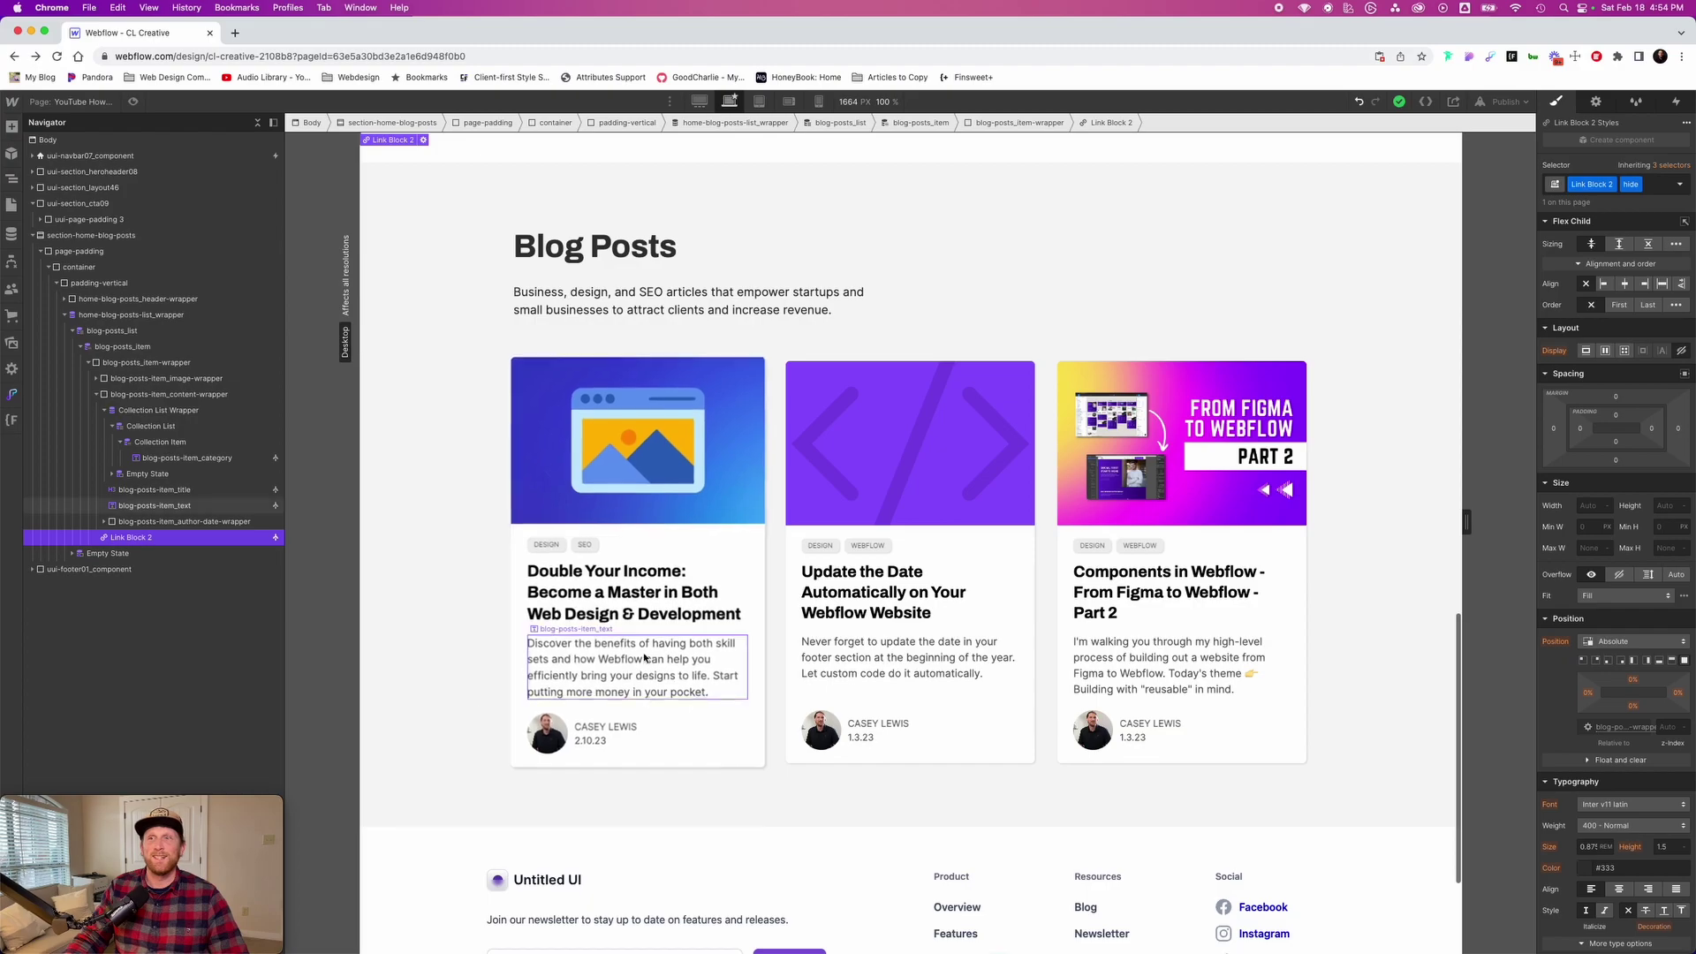
Remove the 'hide' combo class from Link Block 2, then preview the blog posts grid
{"action": "left_click", "coordinate": [1667, 186]}
{"action": "key", "text": "BackSpace"}
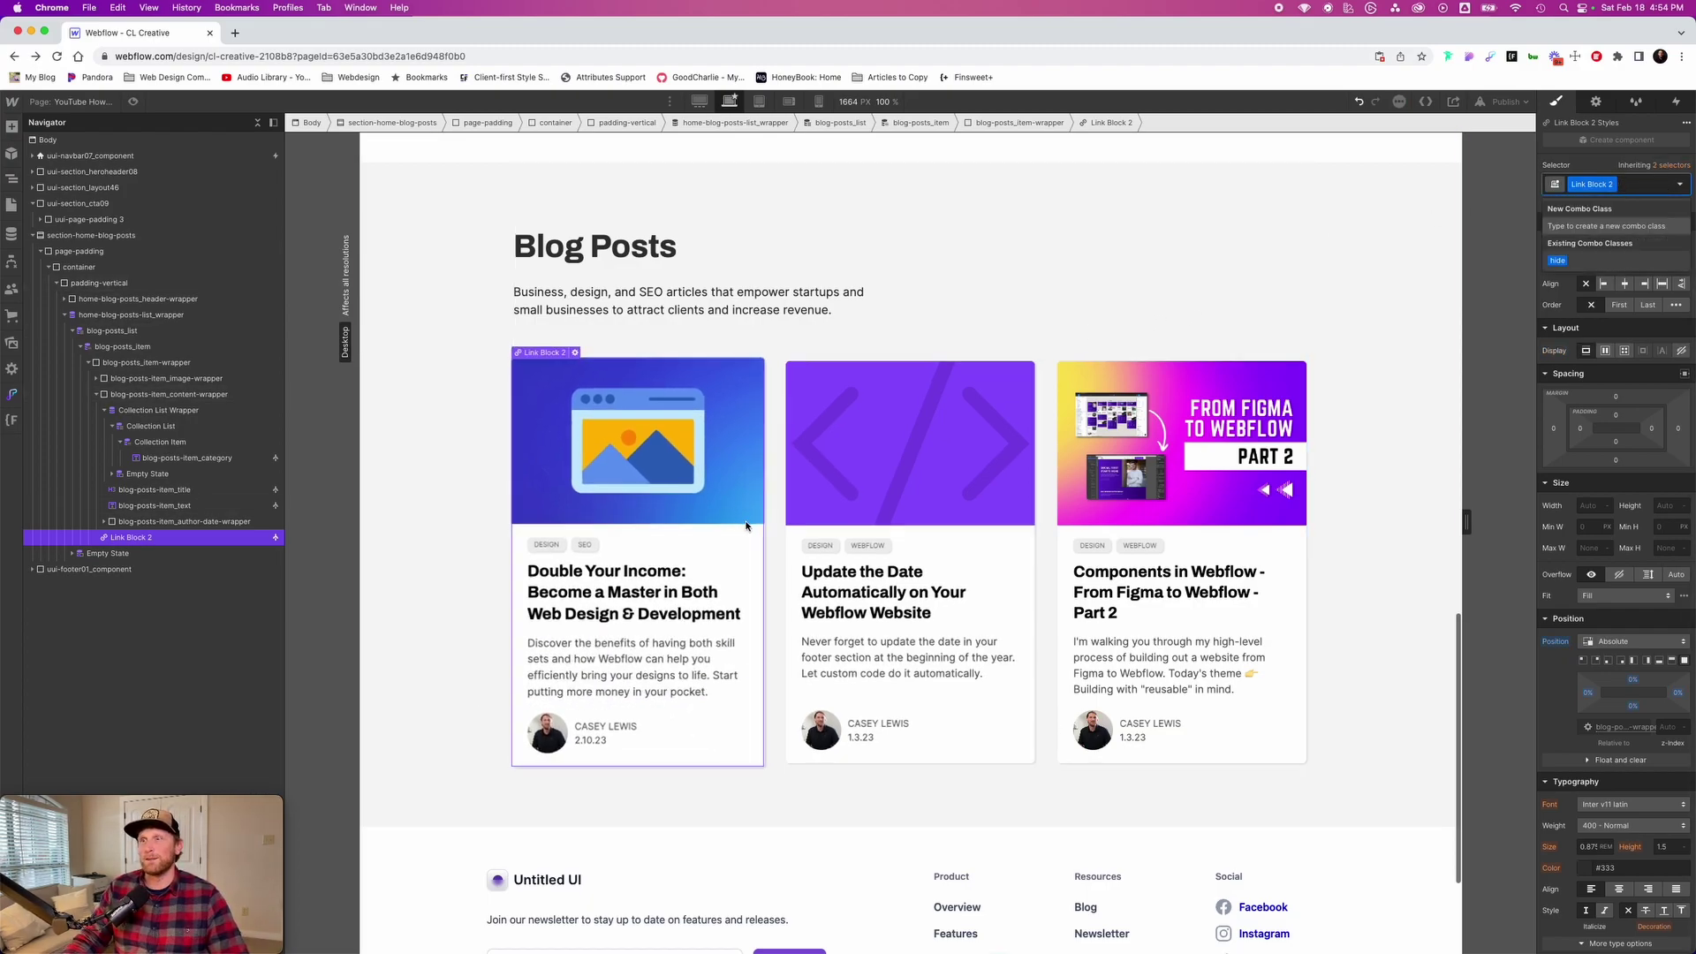
{"action": "left_click", "coordinate": [772, 514]}
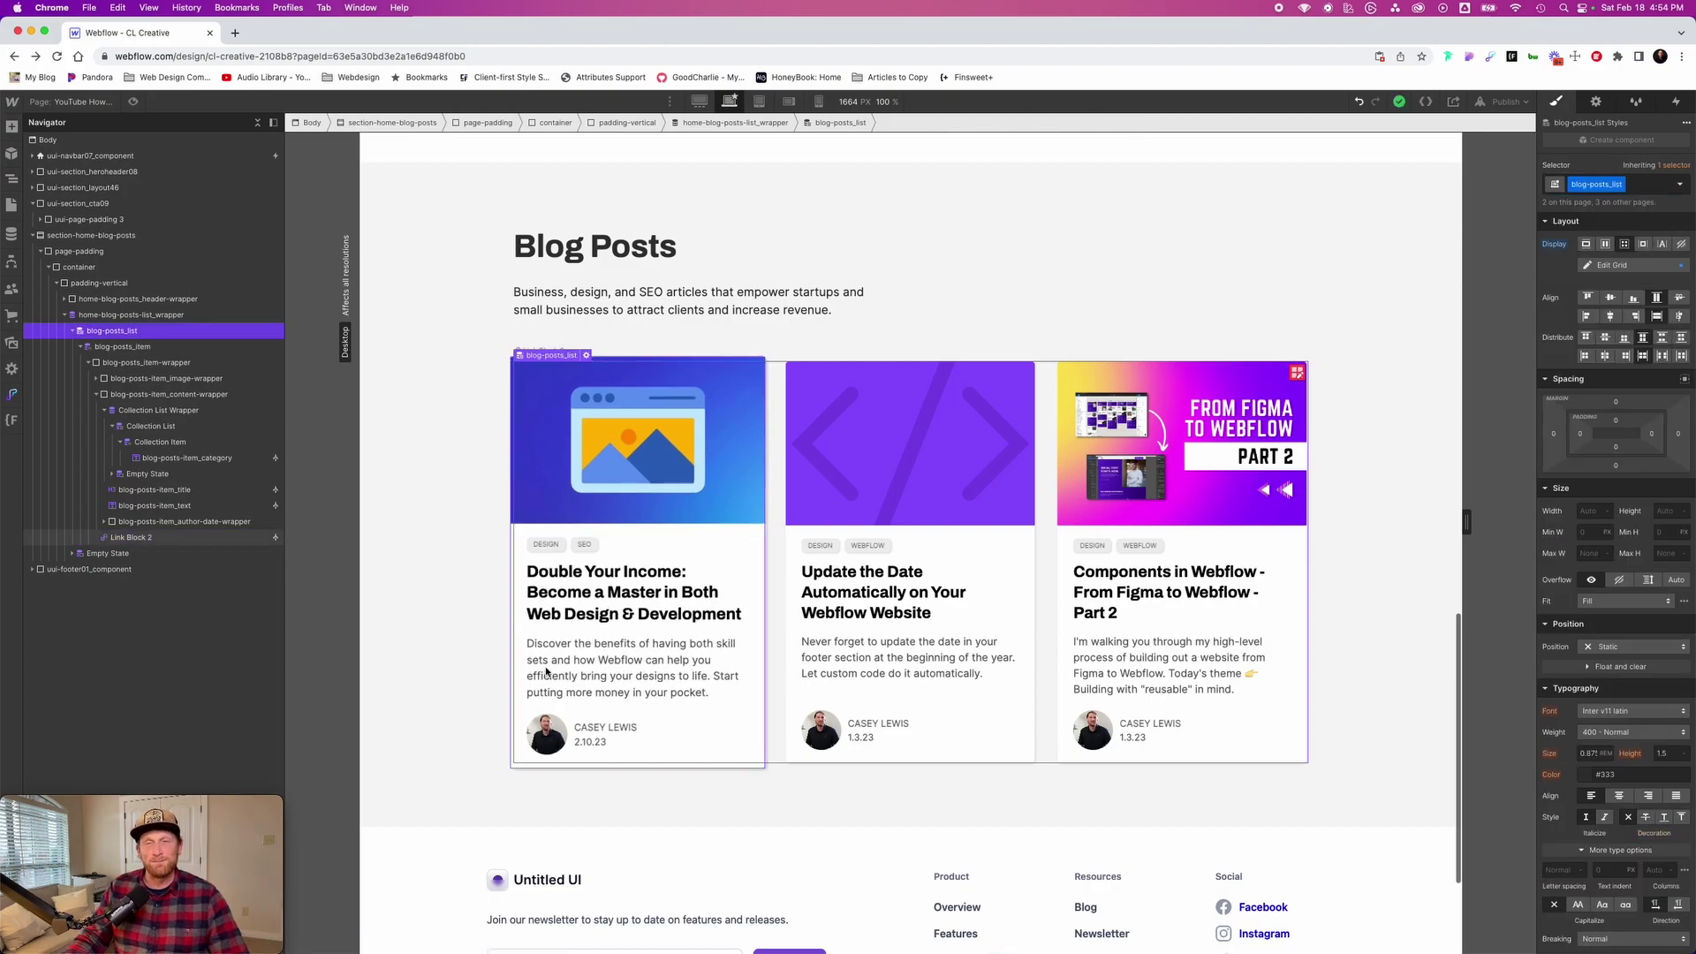
{"action": "left_click", "coordinate": [133, 102]}
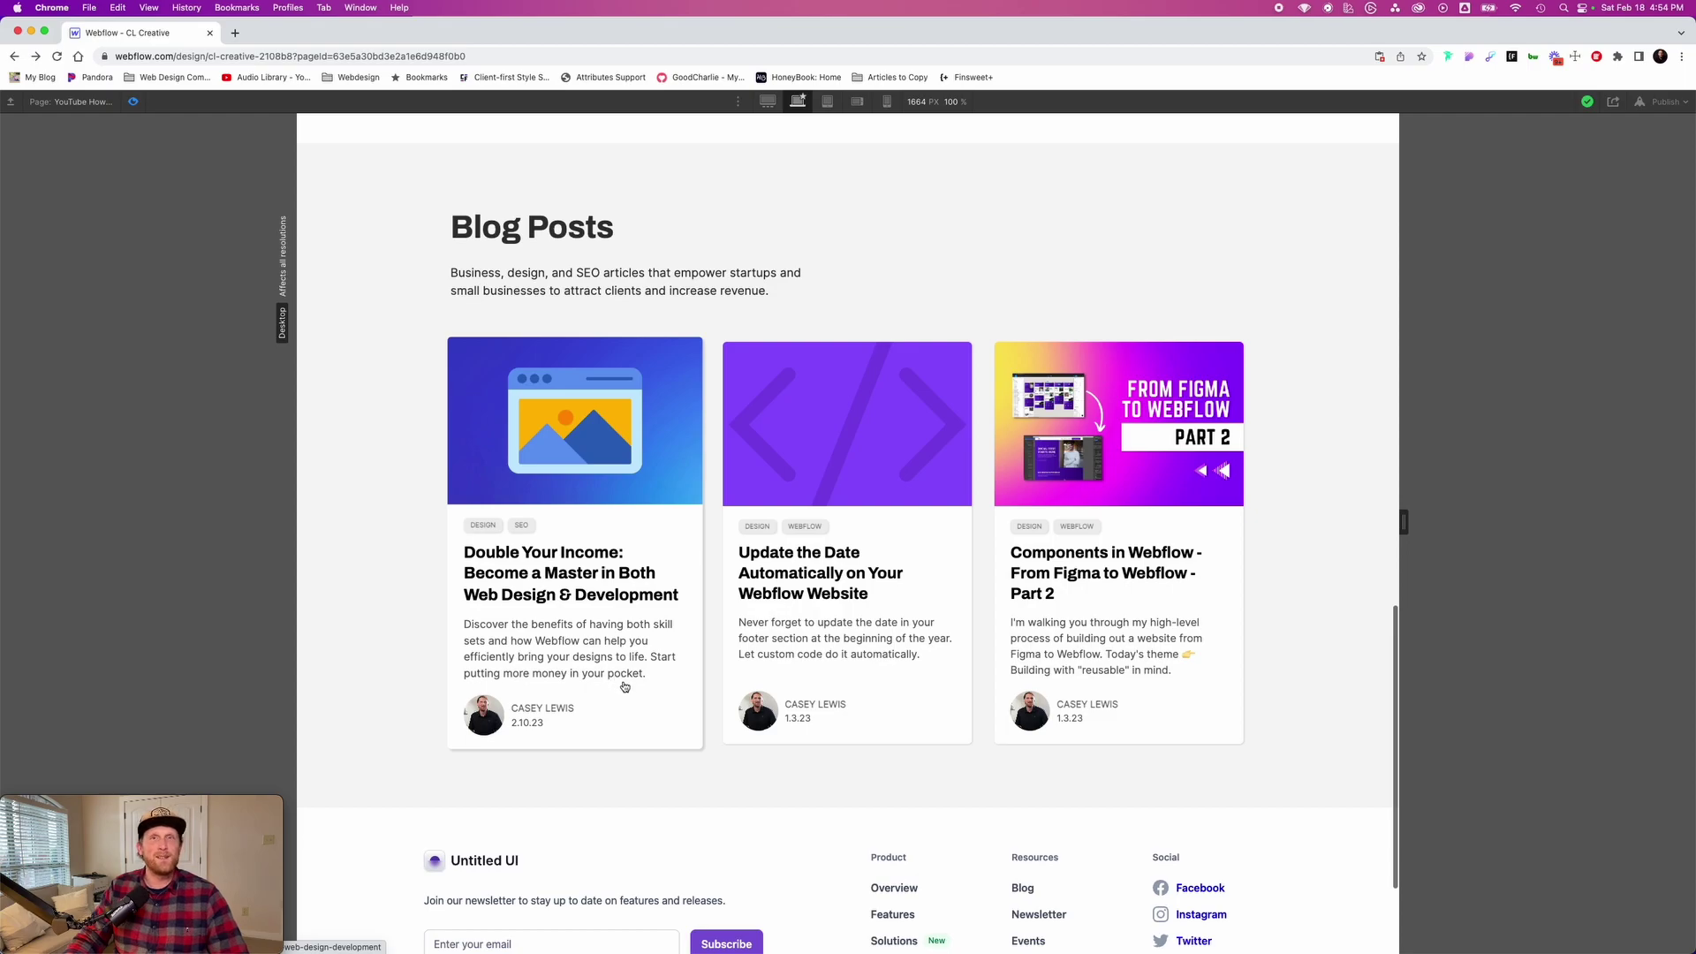
In preview, follow the first blog card's link to its 'Double Your Income' post page
{"action": "left_click", "coordinate": [618, 633]}
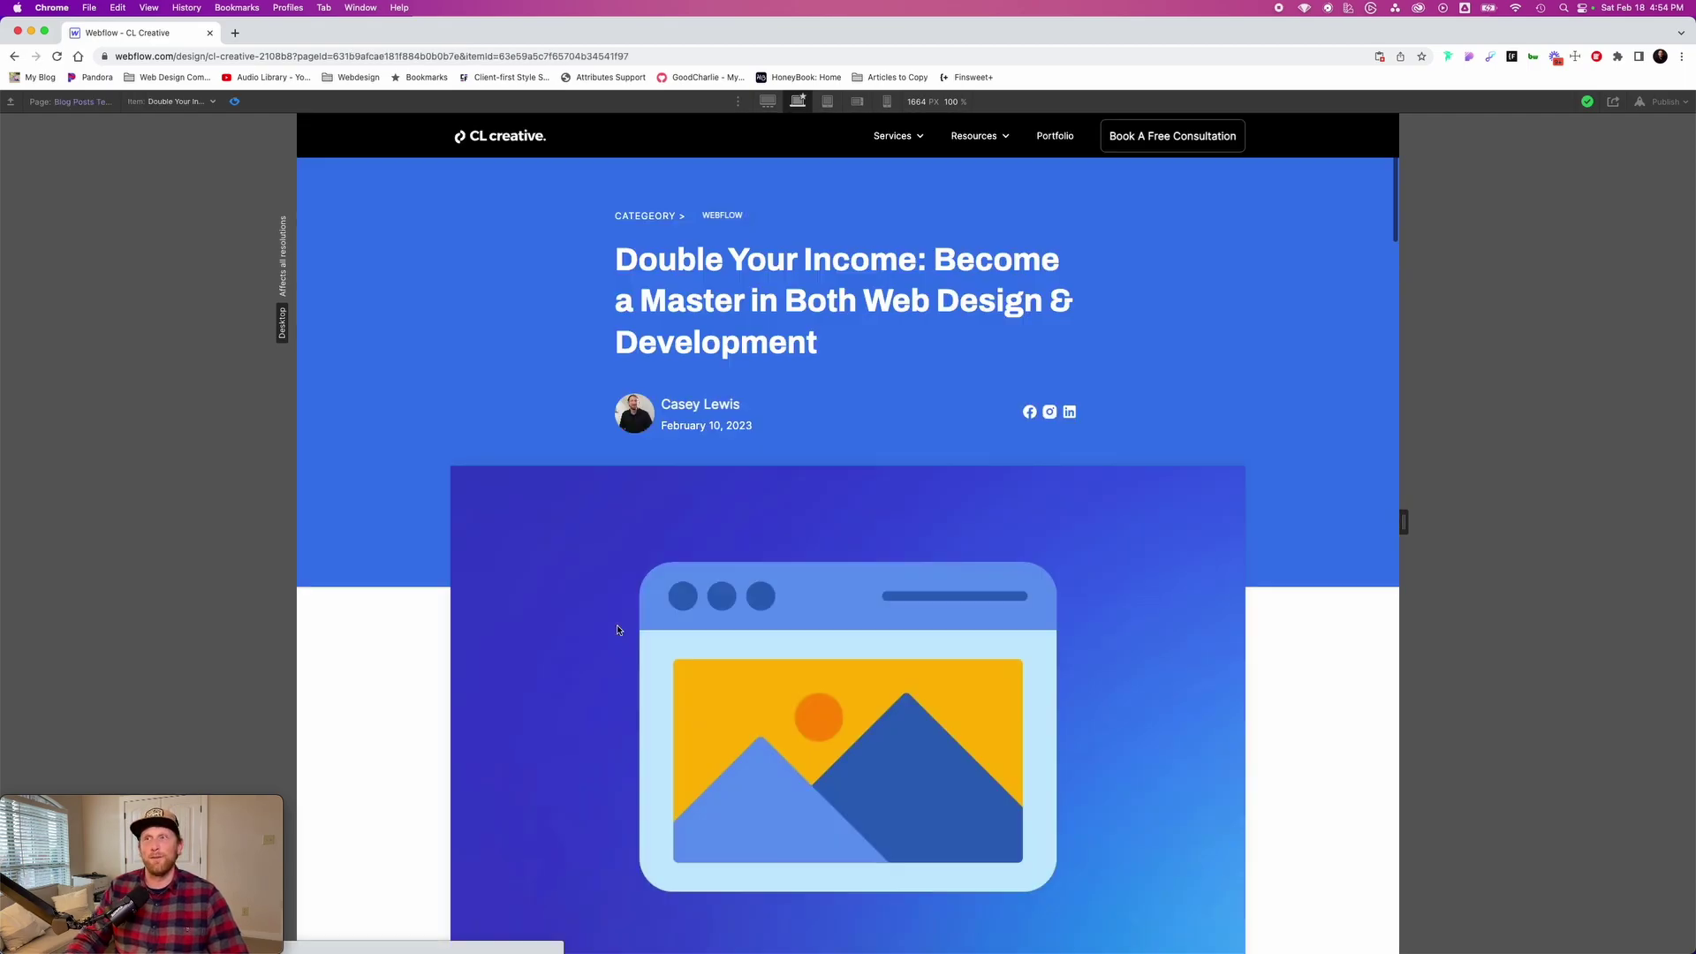